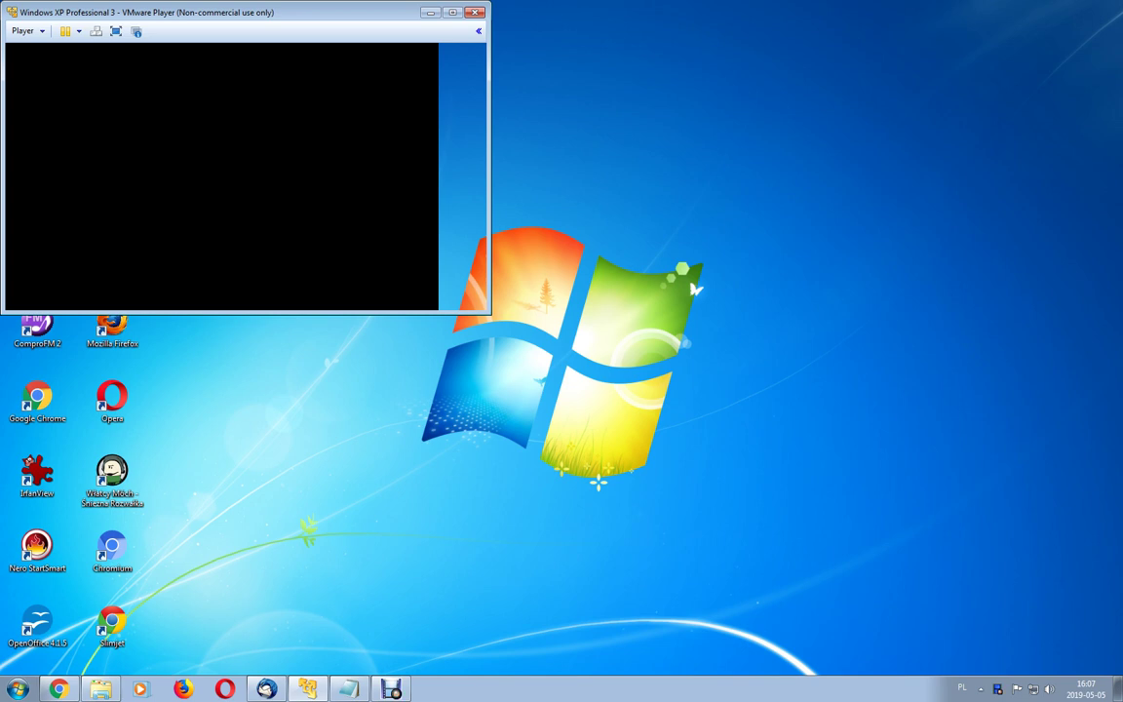
Restart the guest virtual machine, confirm the reset, and bring up VMware Player help with F1
{"action": "left_click", "coordinate": [26, 30]}
{"action": "mouse_move", "coordinate": [97, 70]}
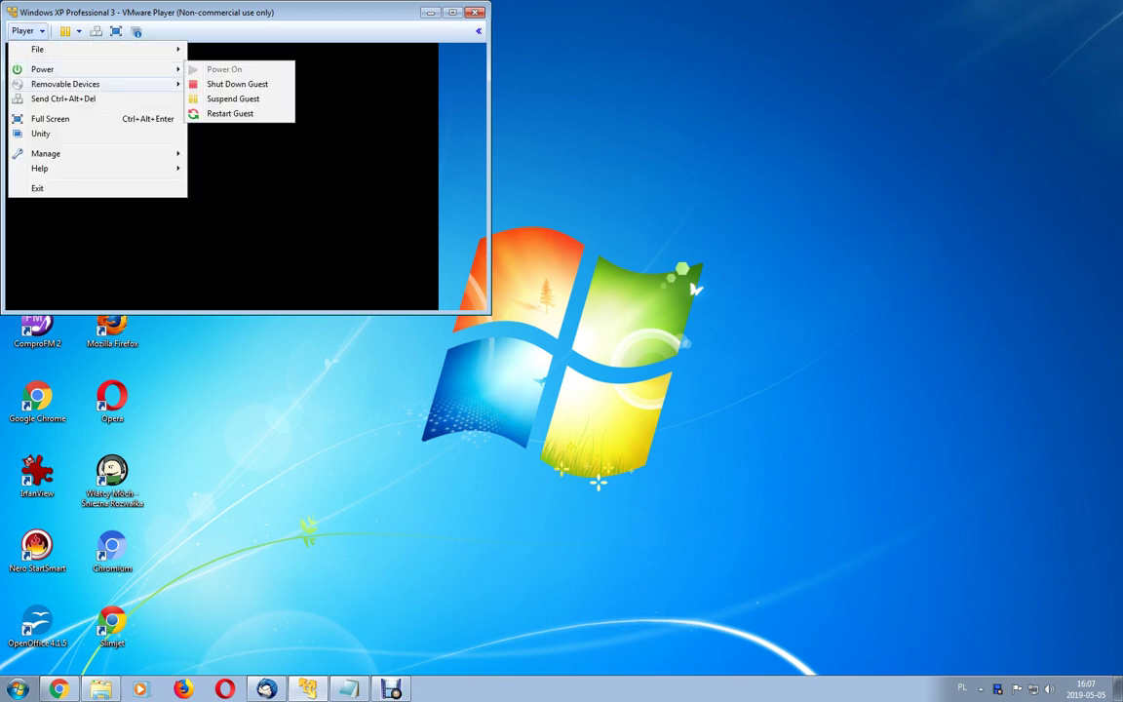
{"action": "left_click", "coordinate": [229, 113]}
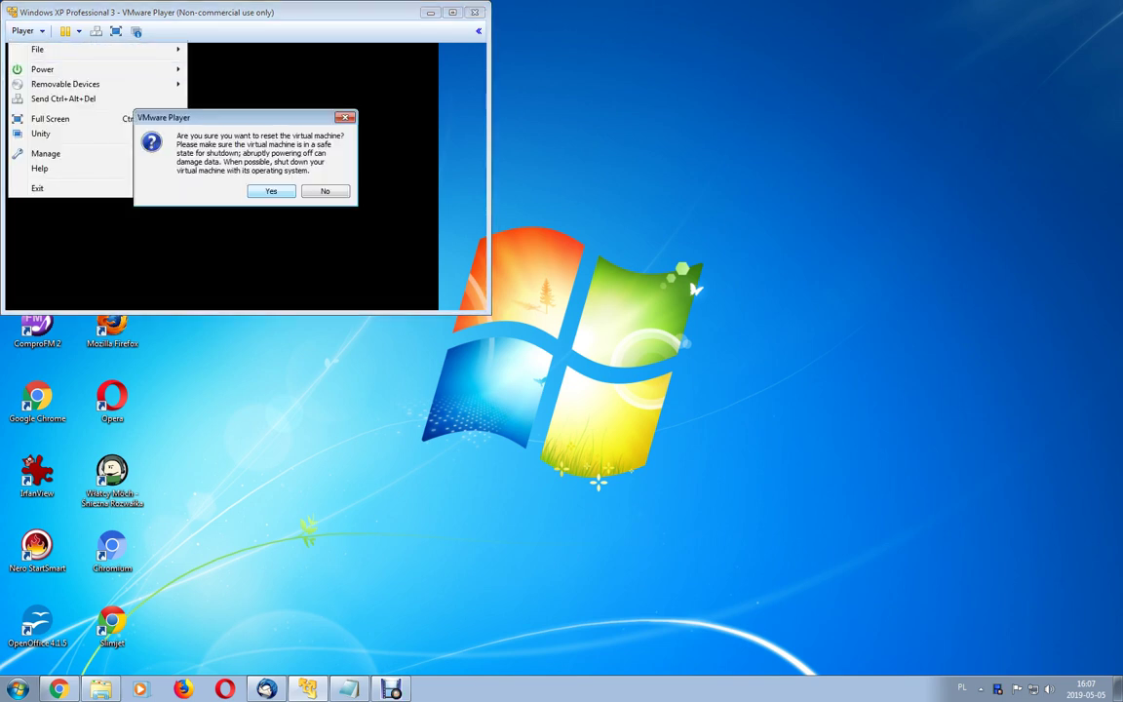
{"action": "key", "text": "Return"}
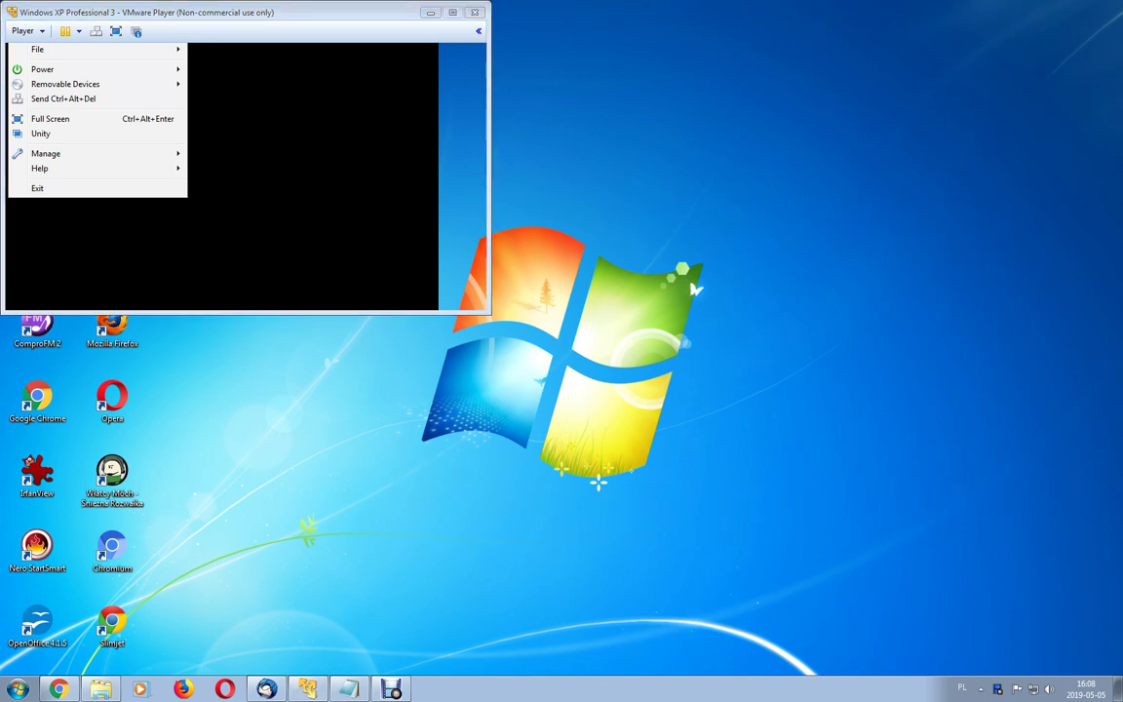
{"action": "key", "text": "F1"}
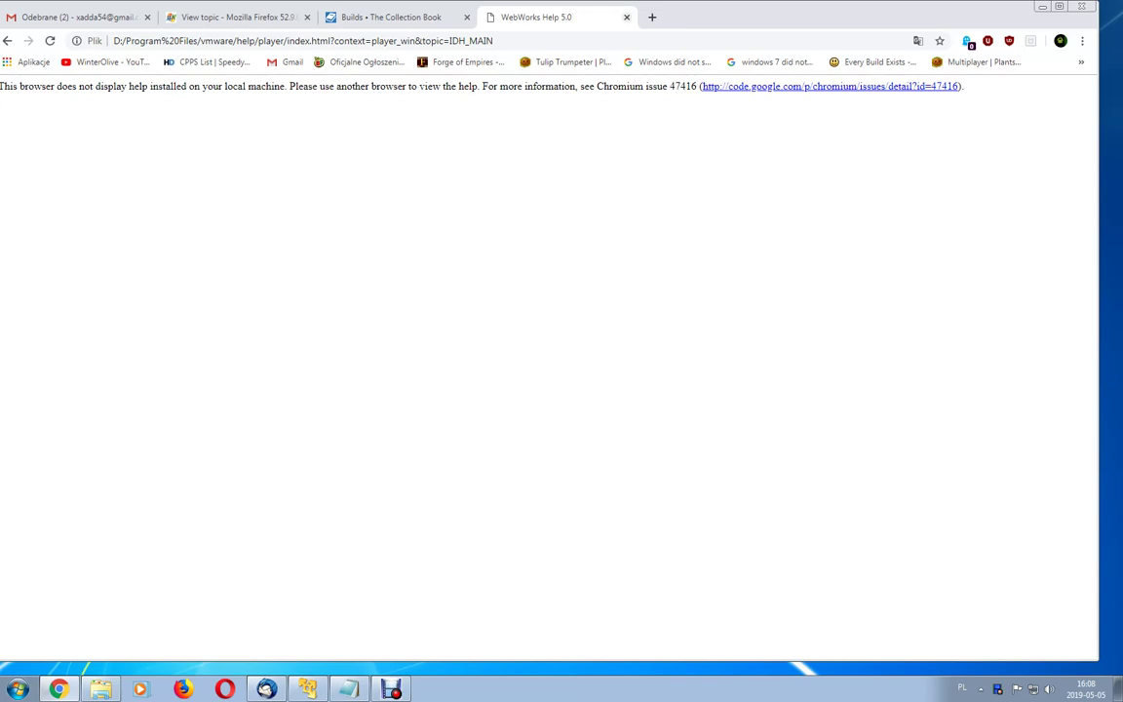
Close the unsupported WebWorks Help tab, then maximize and restore the Chrome window
{"action": "key", "text": "ctrl+w"}
{"action": "key", "text": "super+Up"}
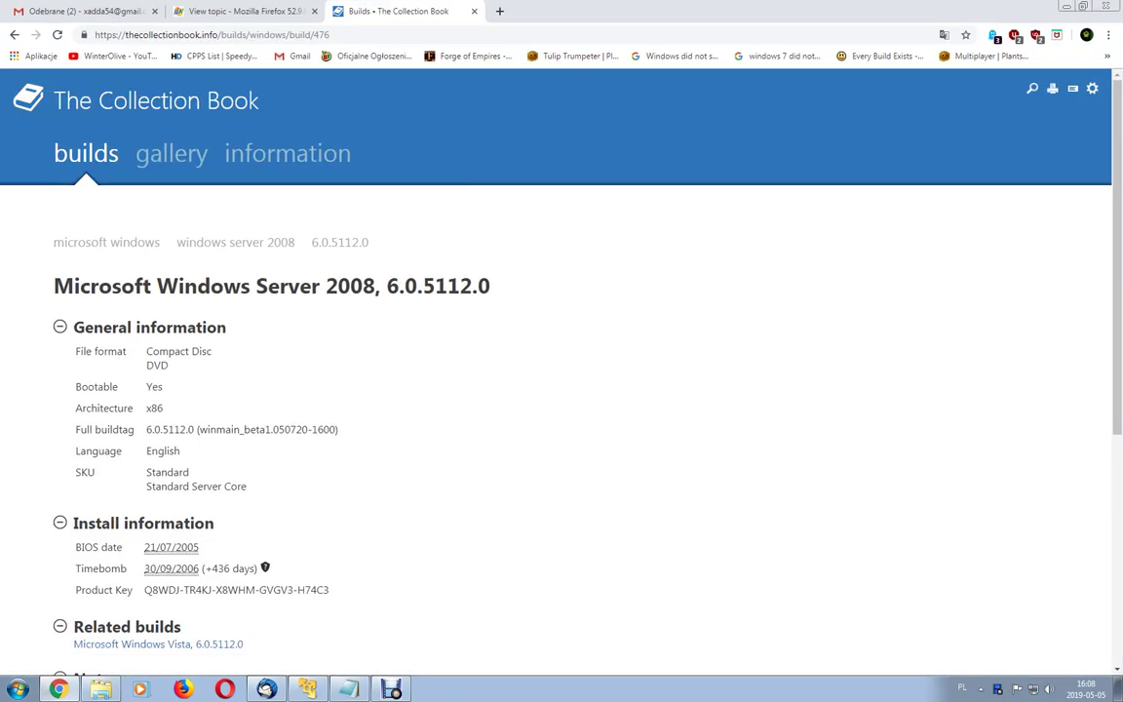
{"action": "key", "text": "super+Down"}
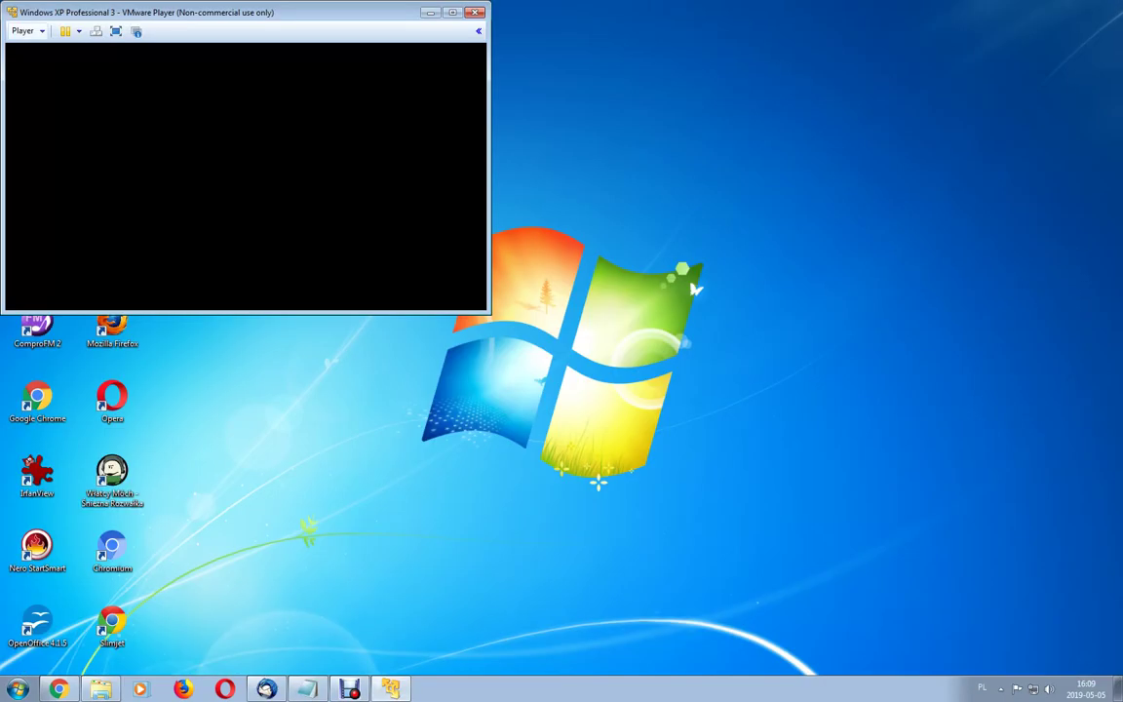
Restart the guest twice, confirming each reset, and enter the PhoenixBIOS setup with F2 at boot
{"action": "left_click", "coordinate": [23, 30]}
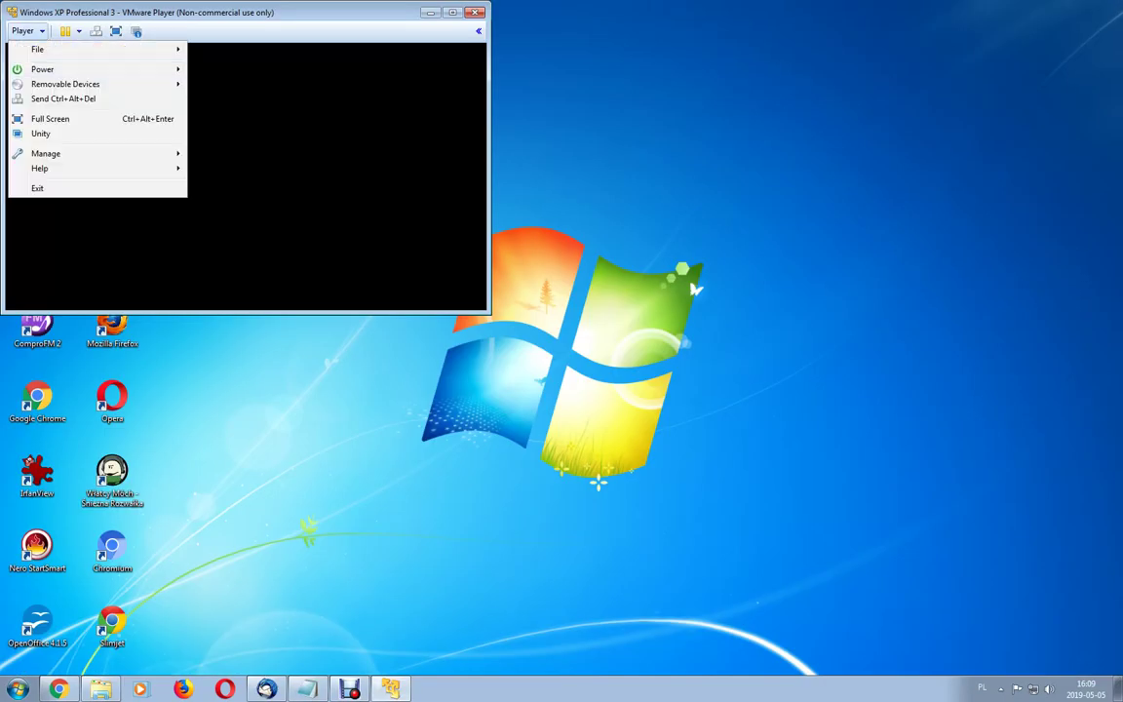
{"action": "mouse_move", "coordinate": [40, 67]}
{"action": "left_click", "coordinate": [220, 110]}
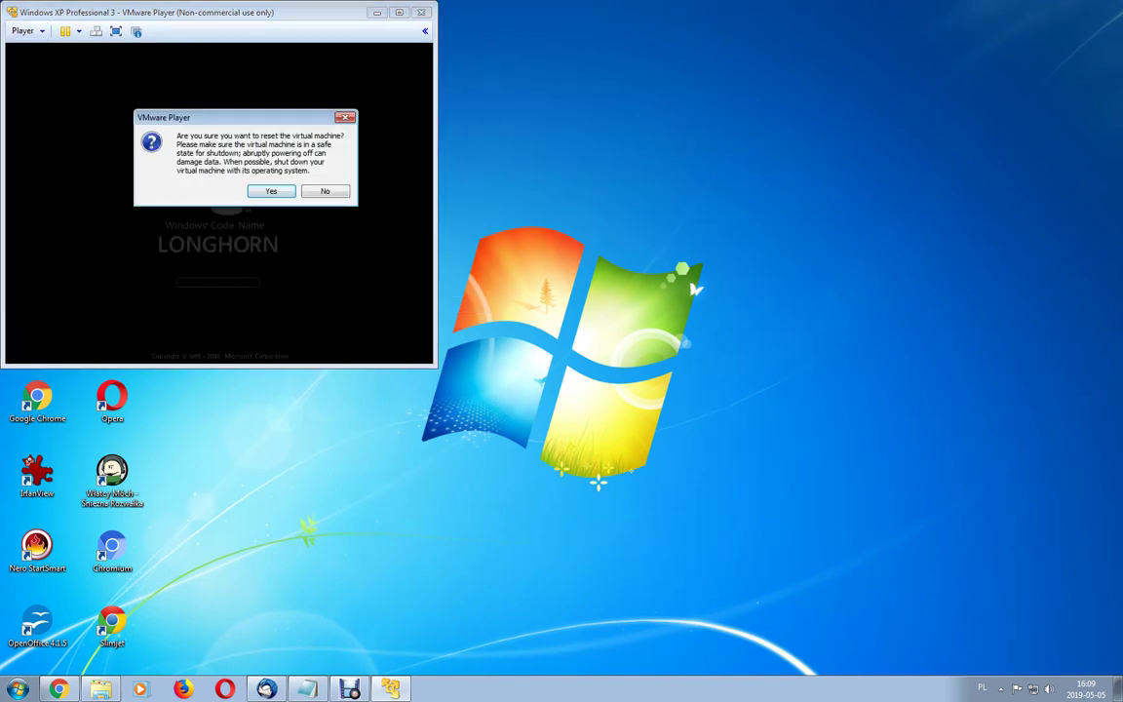
{"action": "key", "text": "Return"}
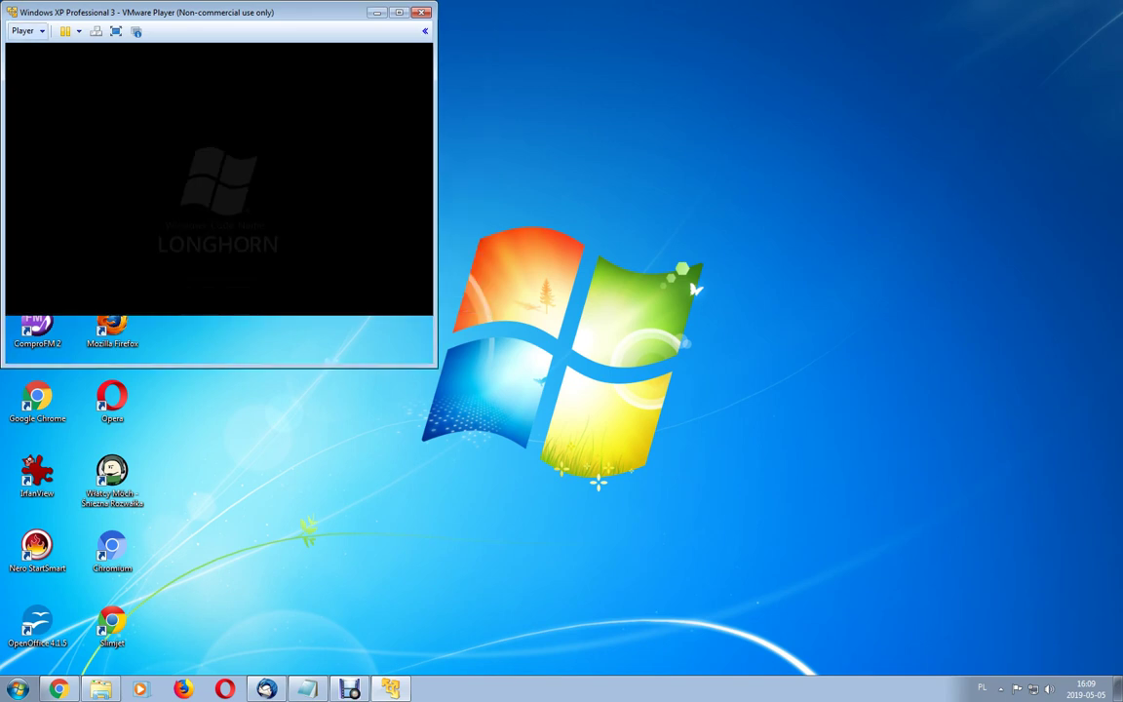
{"action": "left_click", "coordinate": [22, 31]}
{"action": "mouse_move", "coordinate": [43, 67]}
{"action": "left_click", "coordinate": [244, 112]}
{"action": "key", "text": "Return"}
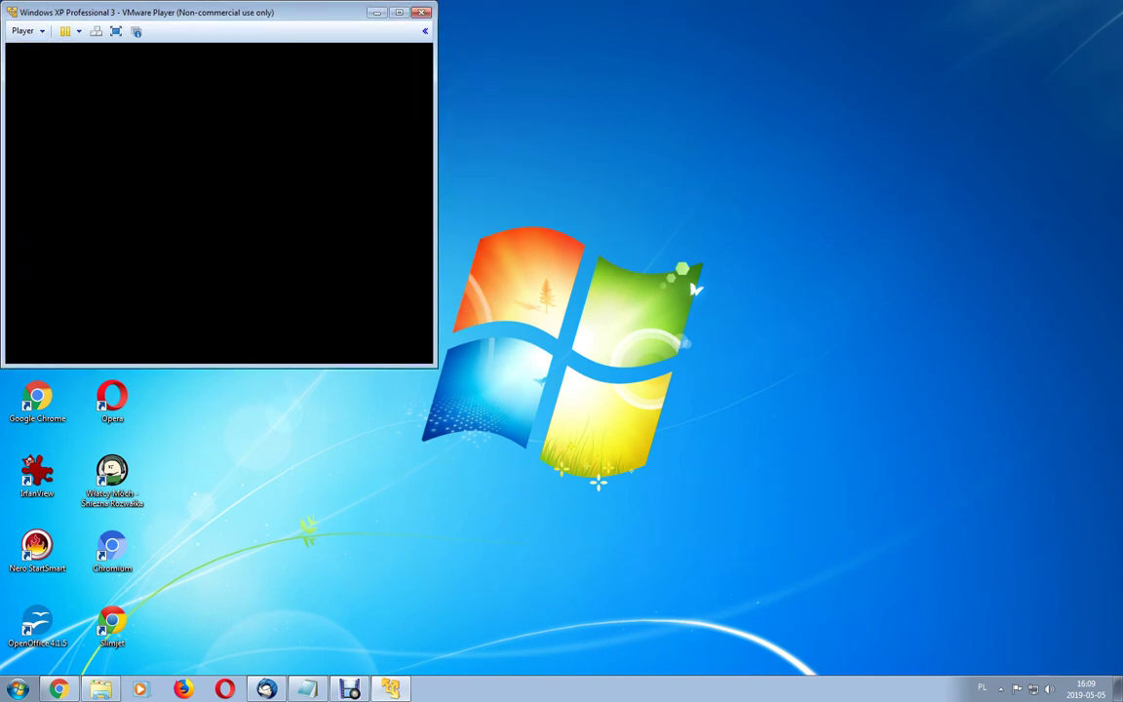
{"action": "key", "text": "F2"}
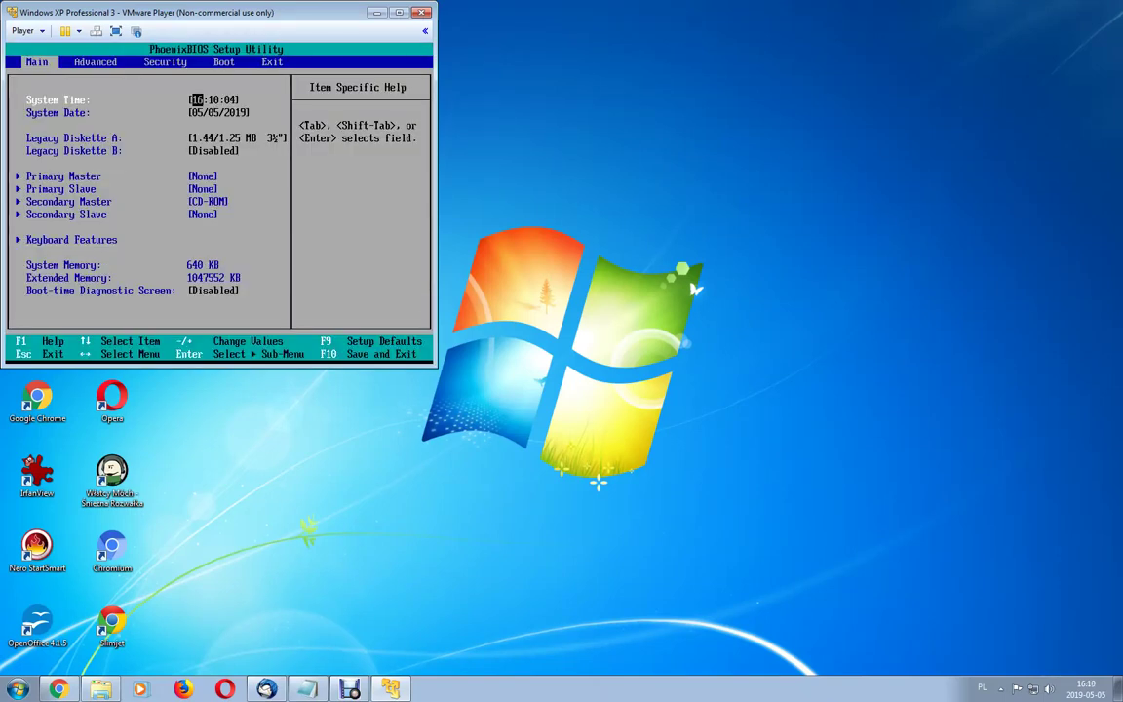
Enter month 07, day 21 and the year in BIOS System Date, then save, exit and reboot
{"action": "key", "text": "Down"}
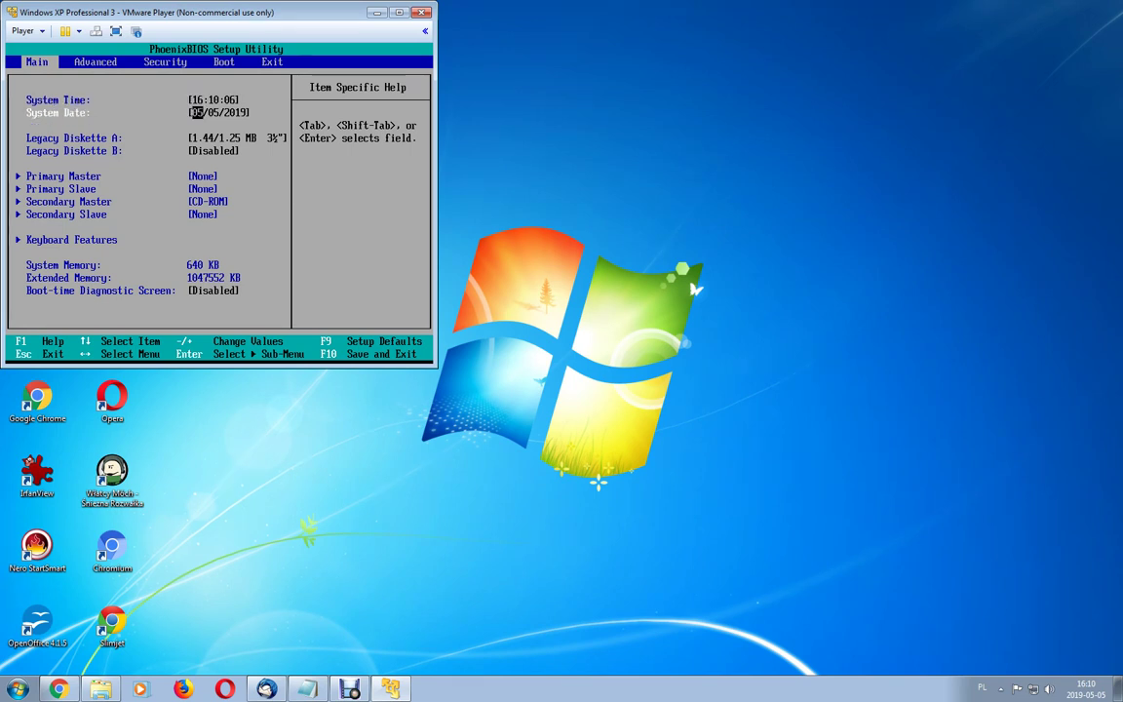
{"action": "type", "text": "07"}
{"action": "key", "text": "Tab"}
{"action": "type", "text": "21"}
{"action": "key", "text": "Tab"}
{"action": "type", "text": "2018"}
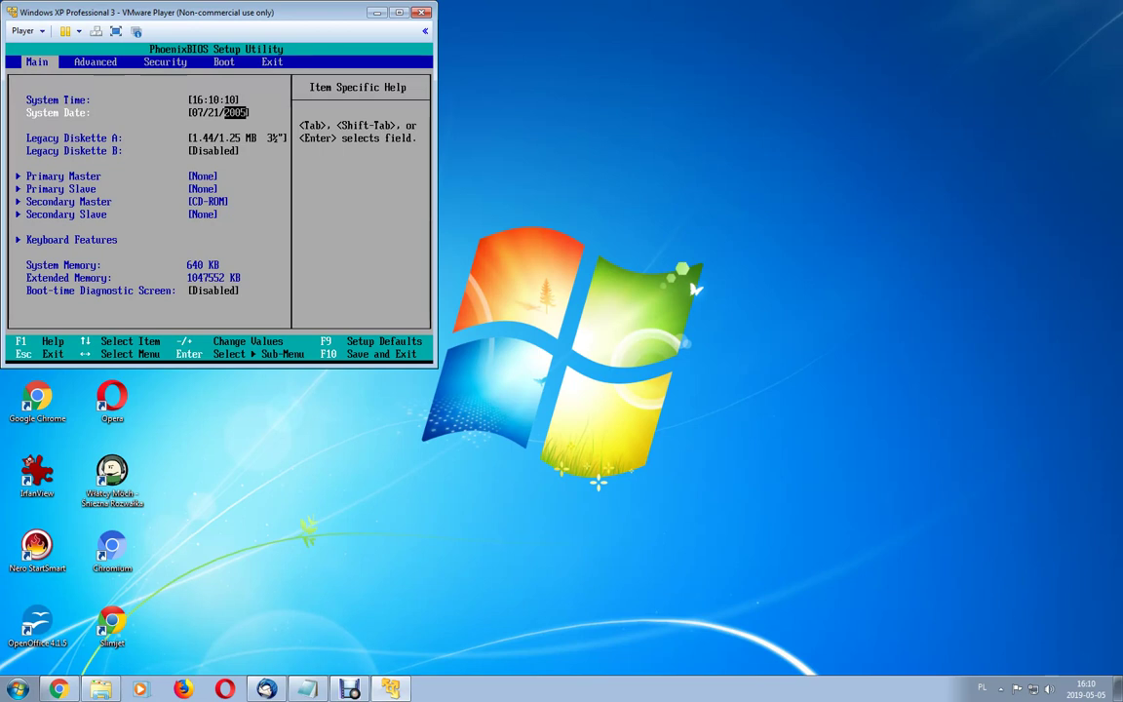
{"action": "key", "text": "F10"}
{"action": "key", "text": "Return"}
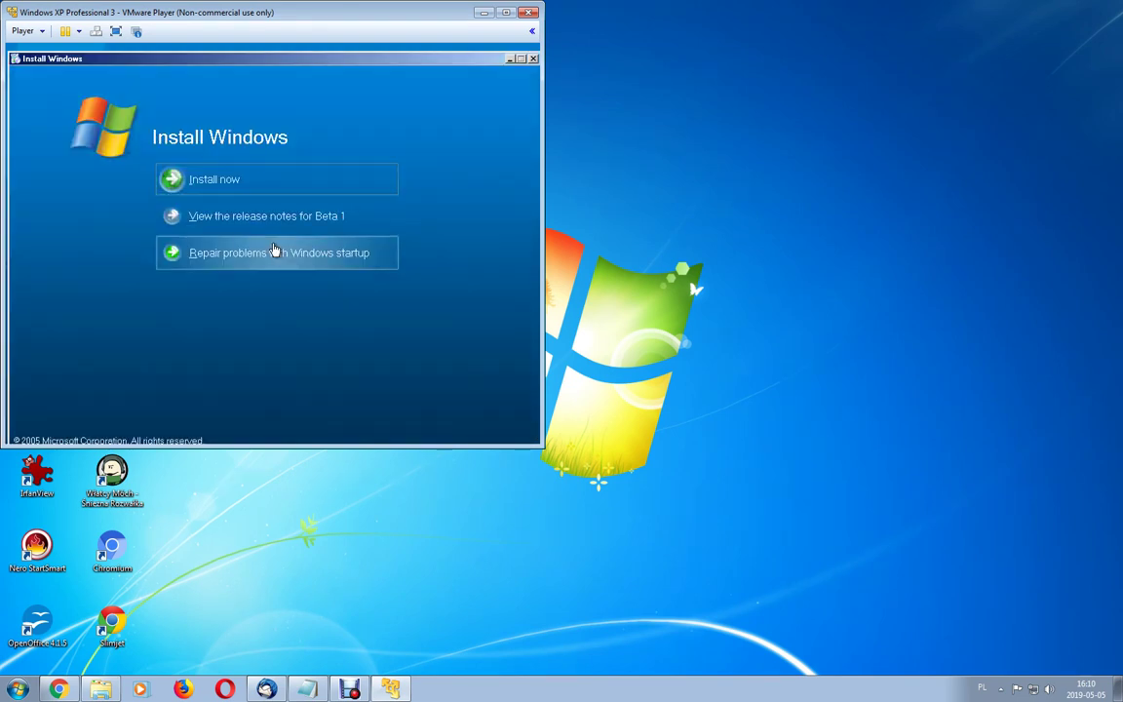
{"action": "left_click", "coordinate": [320, 210]}
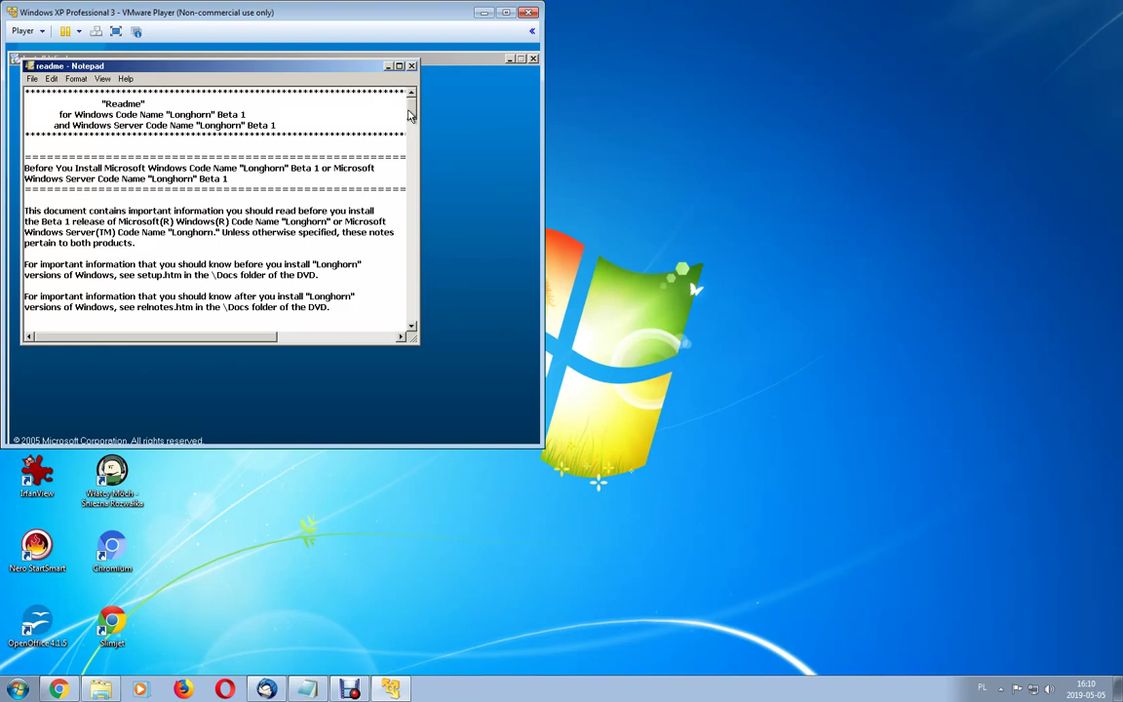
{"action": "scroll", "coordinate": [411, 115], "scroll_direction": "down", "scroll_amount": 15}
{"action": "scroll", "coordinate": [410, 115], "scroll_direction": "up", "scroll_amount": 15}
{"action": "double_click", "coordinate": [321, 65]}
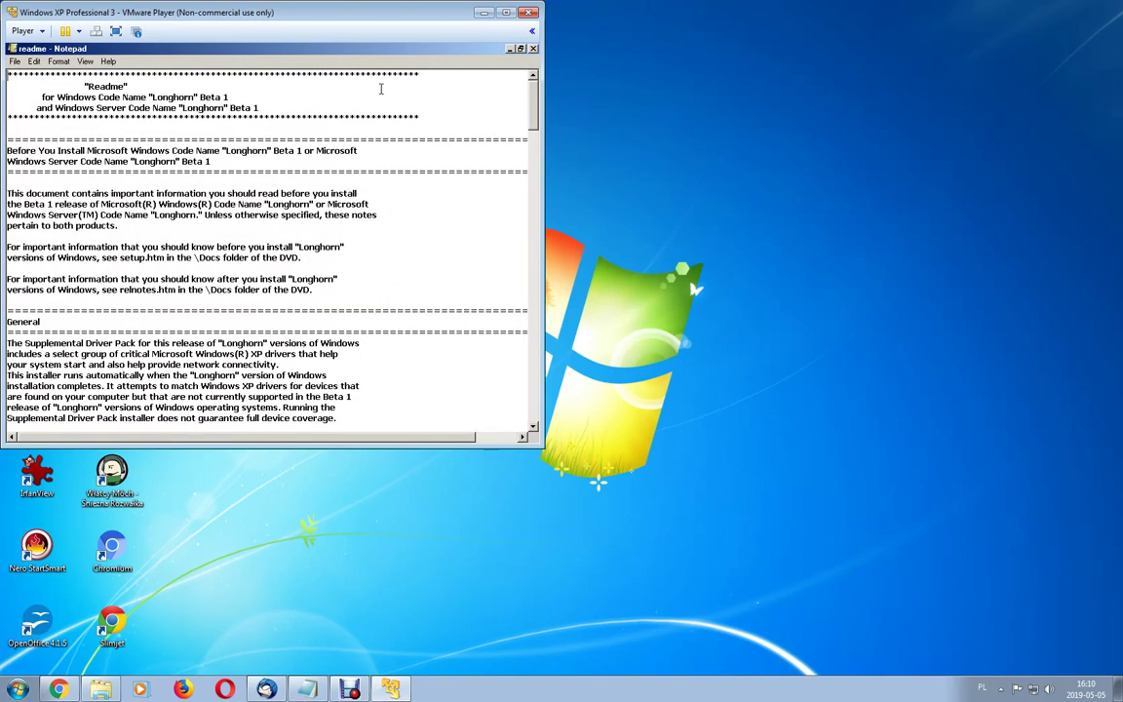
{"action": "left_click", "coordinate": [108, 60]}
{"action": "left_click", "coordinate": [122, 90]}
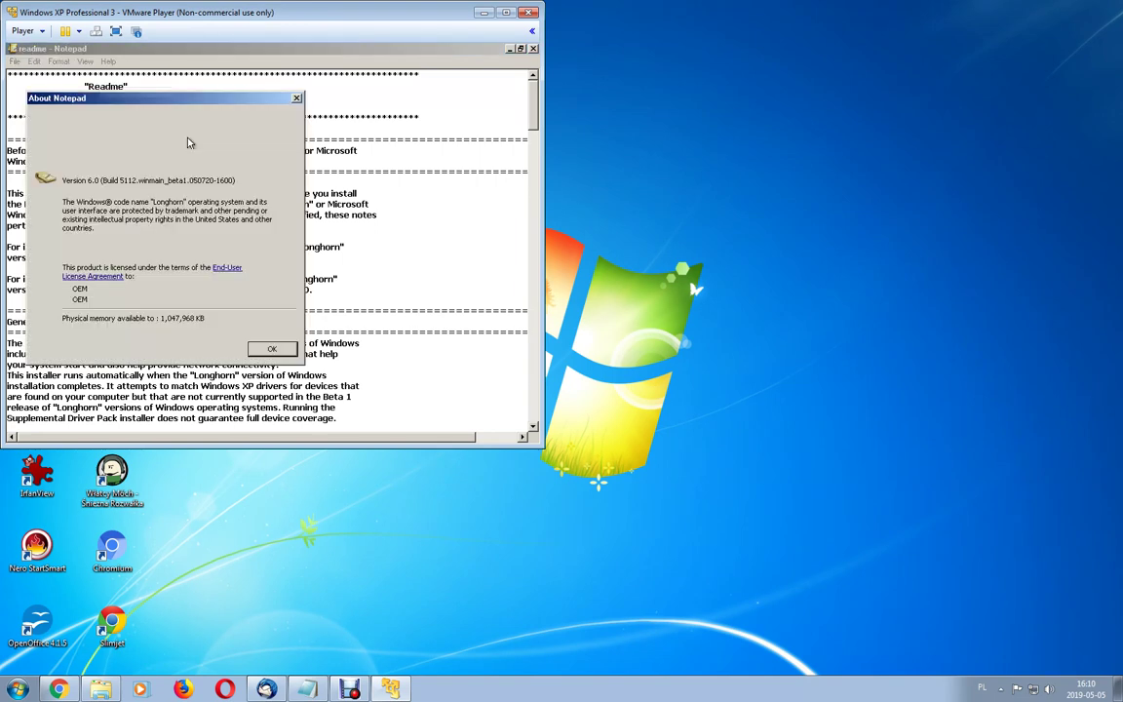
{"action": "left_click", "coordinate": [222, 268]}
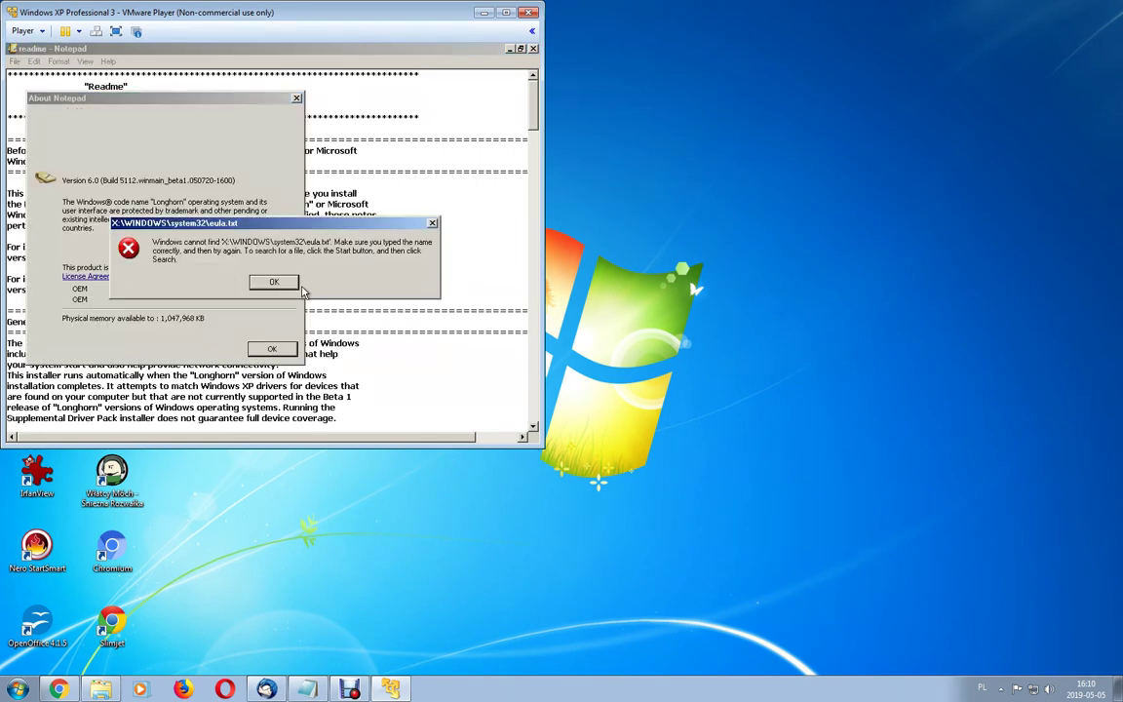
{"action": "left_click", "coordinate": [276, 283]}
{"action": "left_click", "coordinate": [274, 349]}
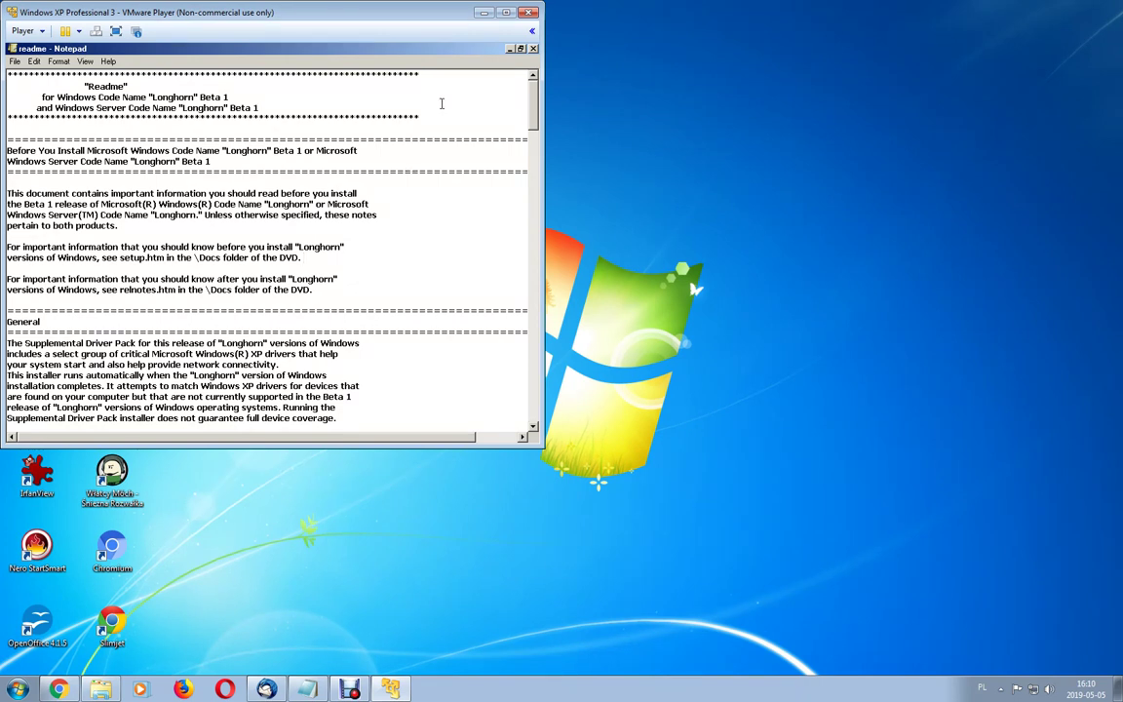
{"action": "left_click", "coordinate": [244, 95]}
{"action": "left_click_drag", "start_coordinate": [534, 110], "coordinate": [534, 140]}
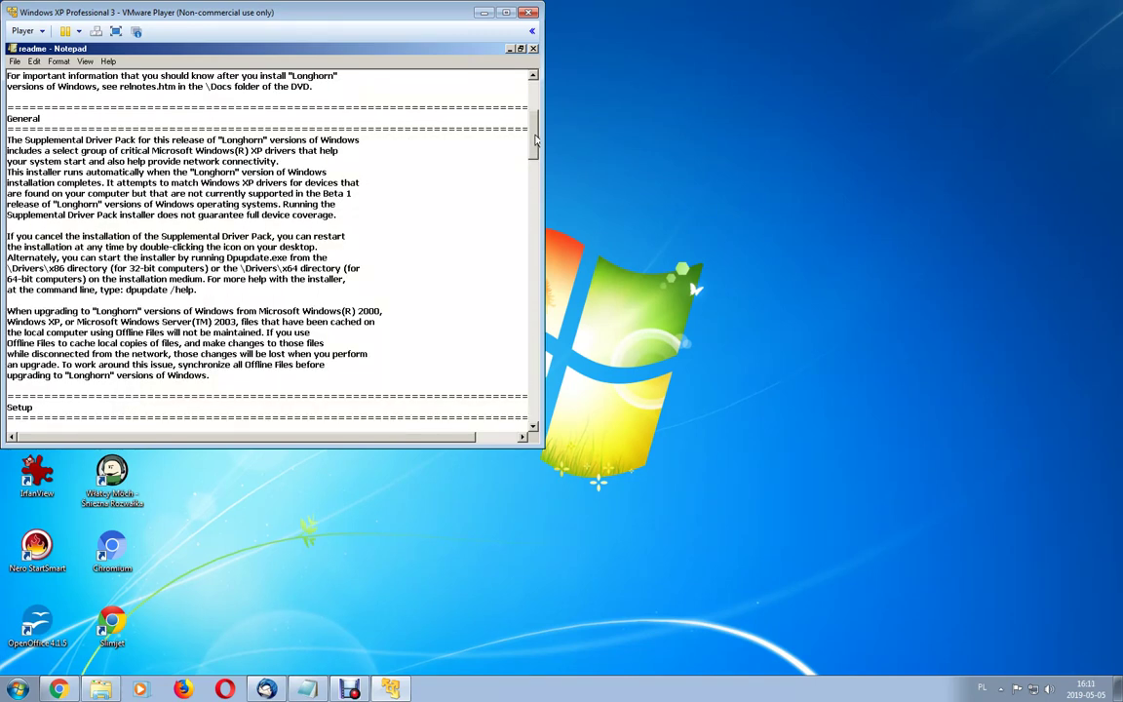
{"action": "left_click_drag", "start_coordinate": [535, 141], "coordinate": [448, 56]}
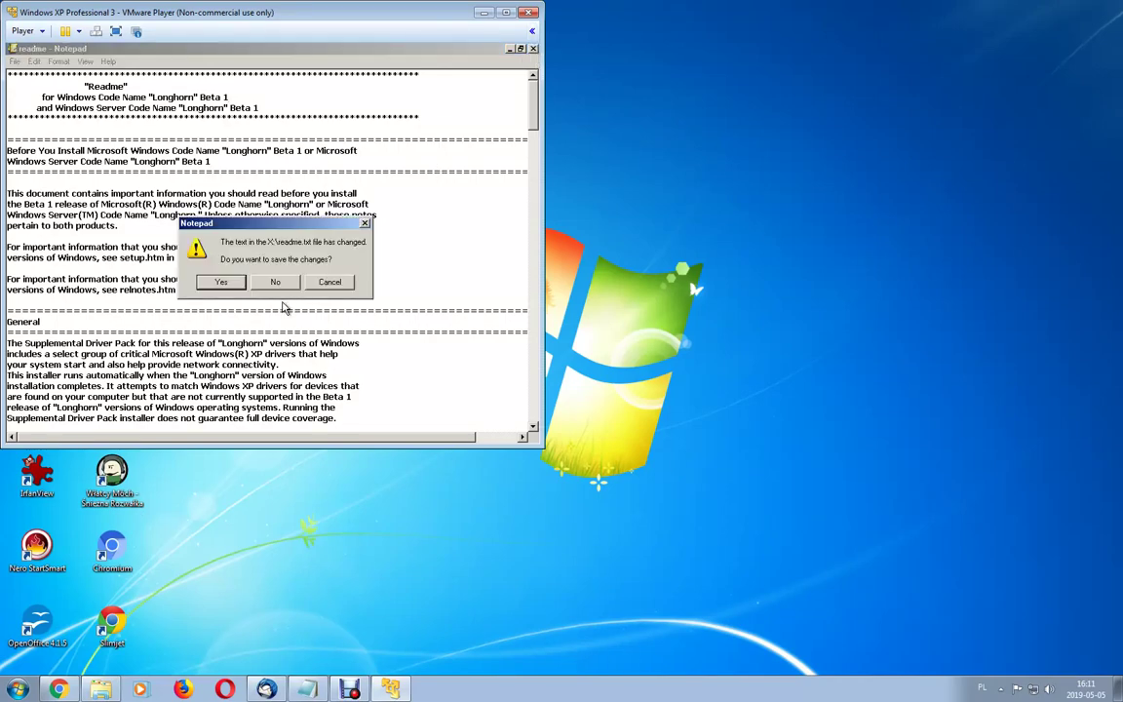
{"action": "left_click", "coordinate": [275, 281]}
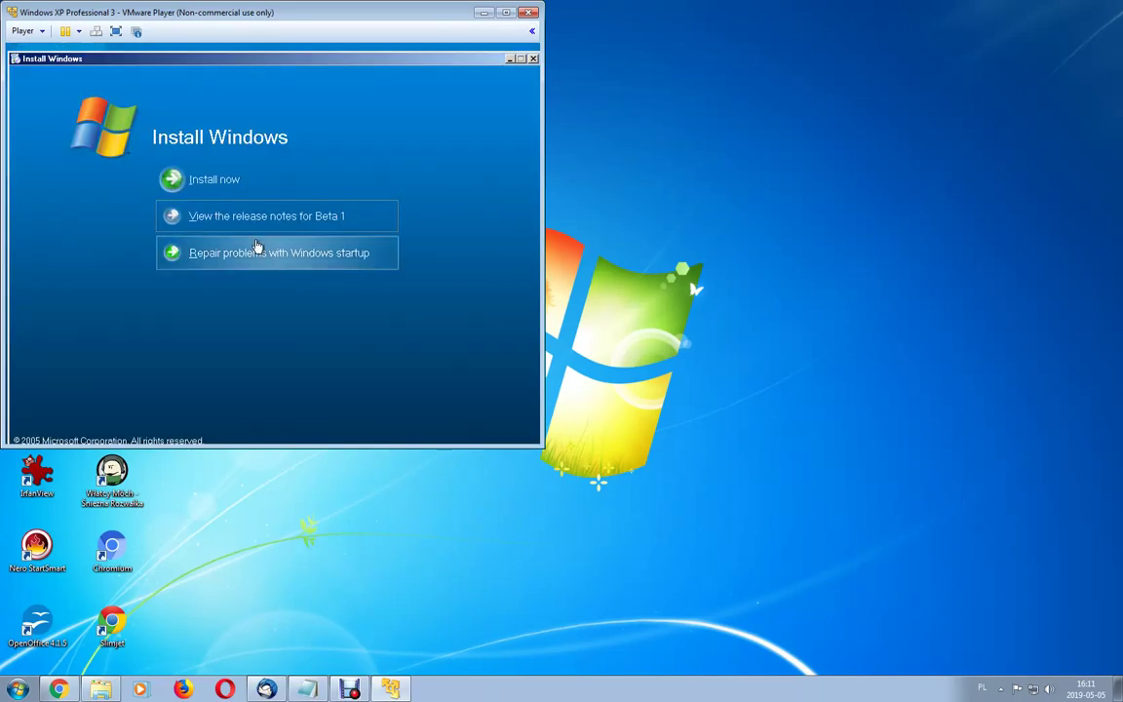
Start the Windows installation and reach the product key page with the key note alongside
{"action": "left_click", "coordinate": [226, 181]}
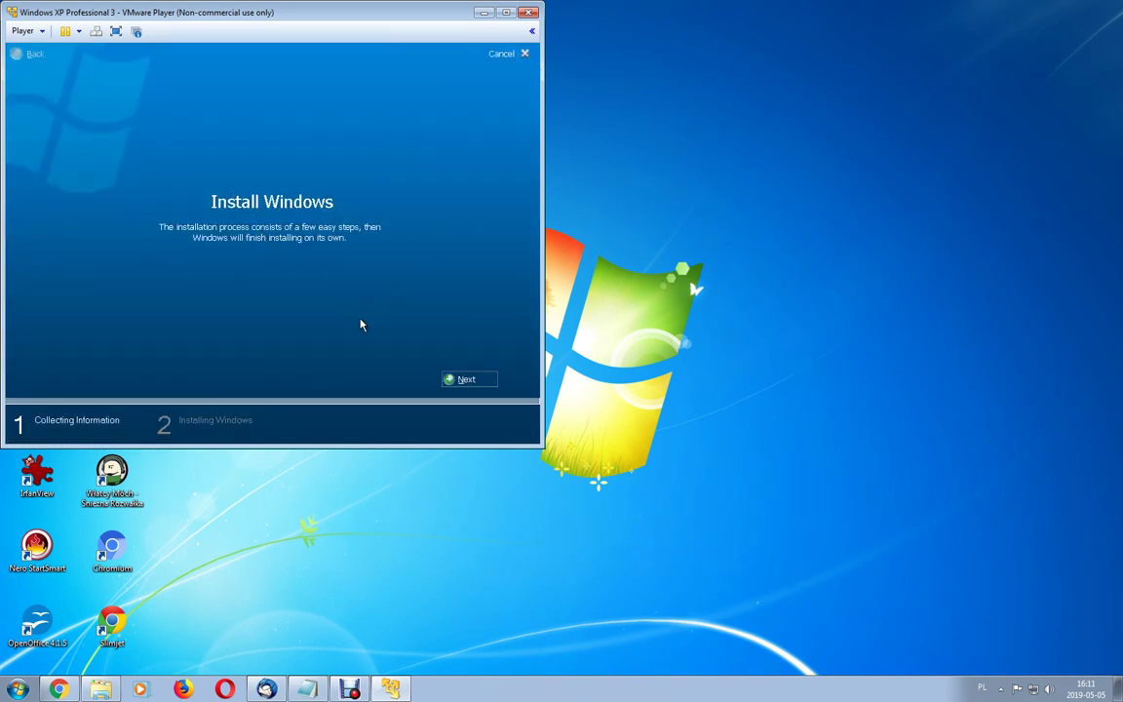
{"action": "left_click", "coordinate": [454, 379]}
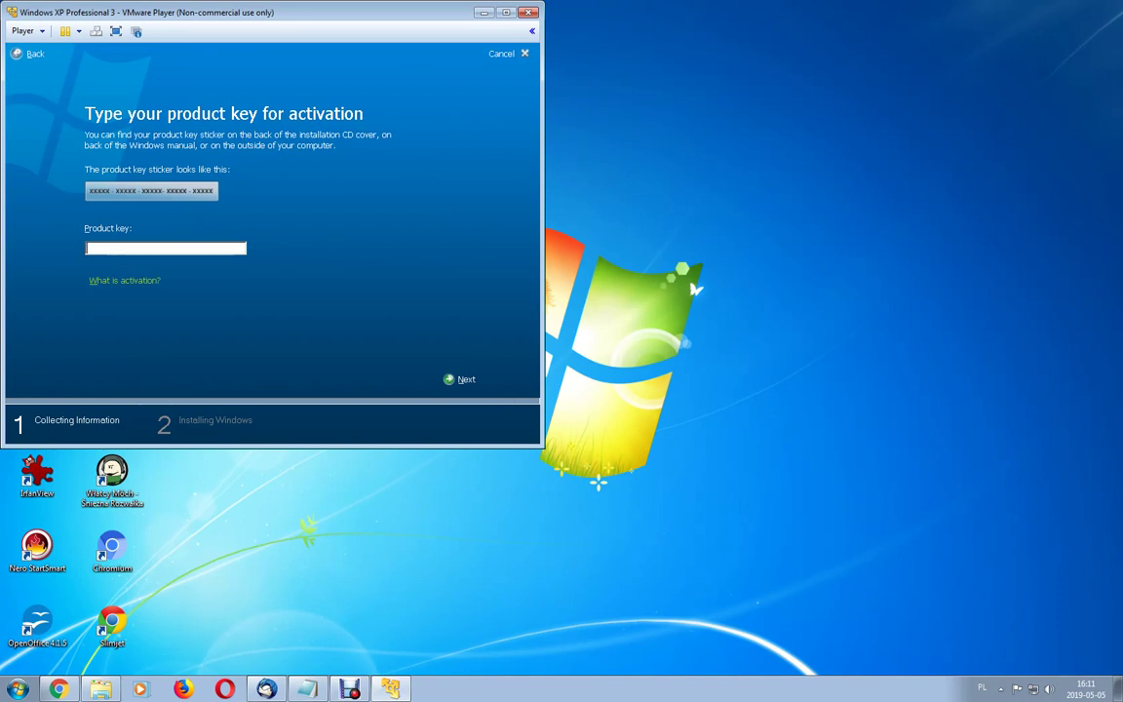
{"action": "key", "text": "alt+Tab"}
Begin typing the product key, view the activation explanation, then clear the key field
{"action": "left_click", "coordinate": [210, 244]}
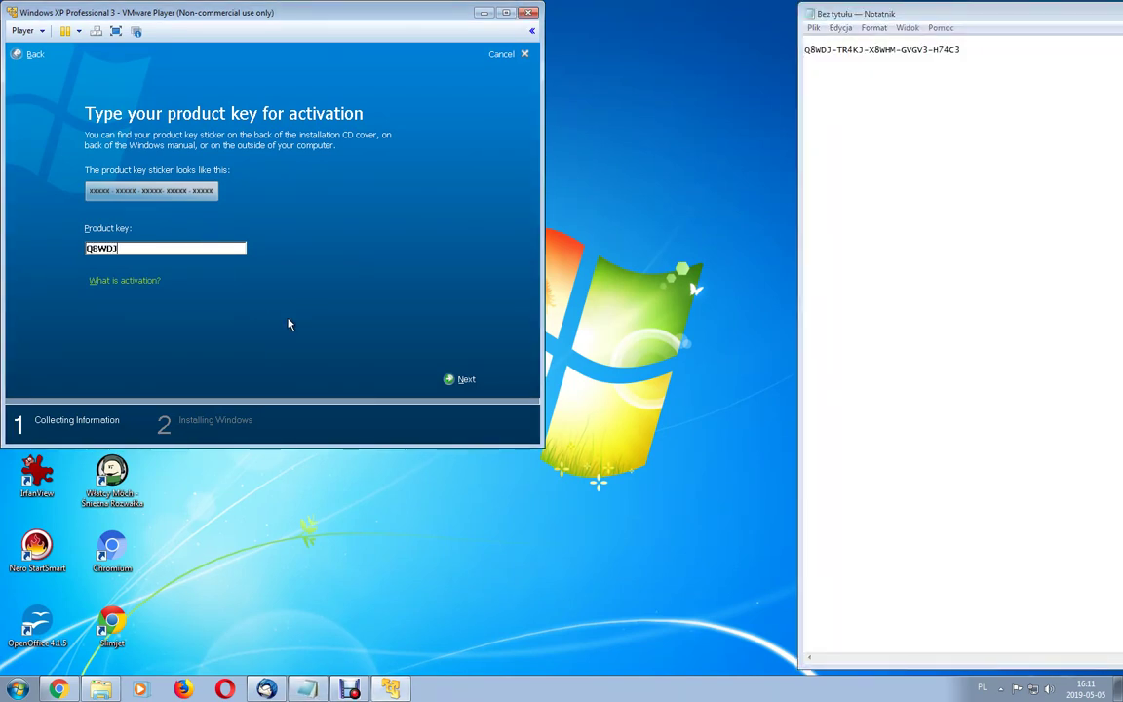
{"action": "left_click", "coordinate": [163, 285]}
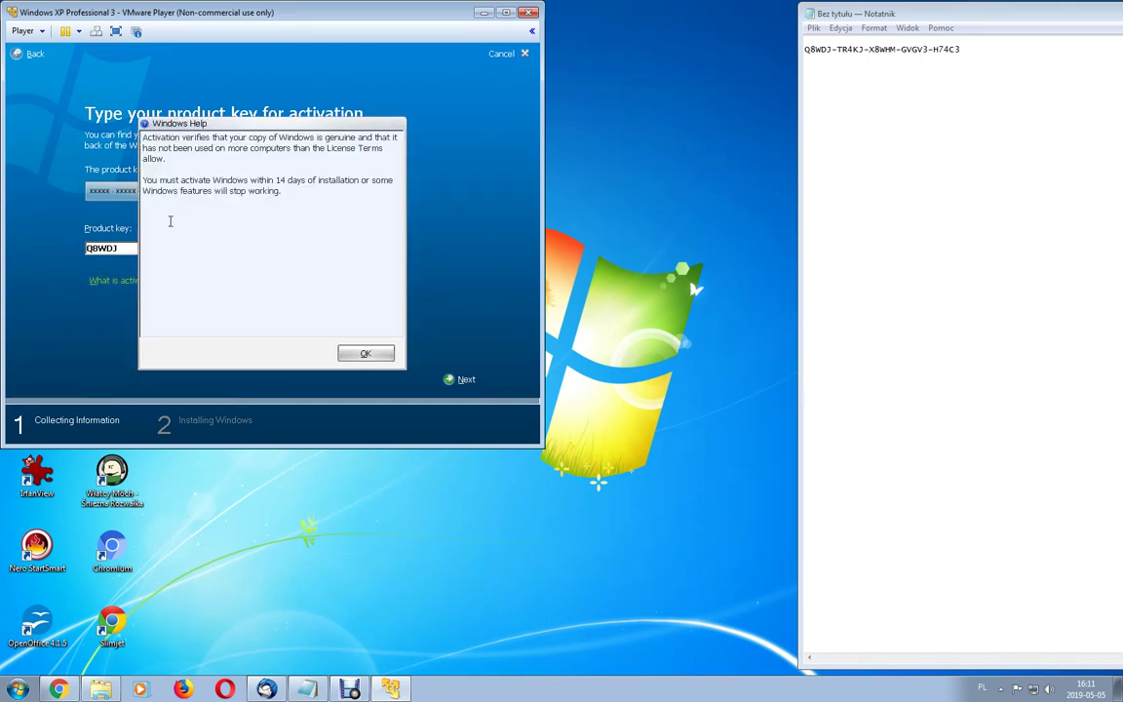
{"action": "left_click", "coordinate": [366, 353]}
{"action": "key", "text": "BackSpace"}
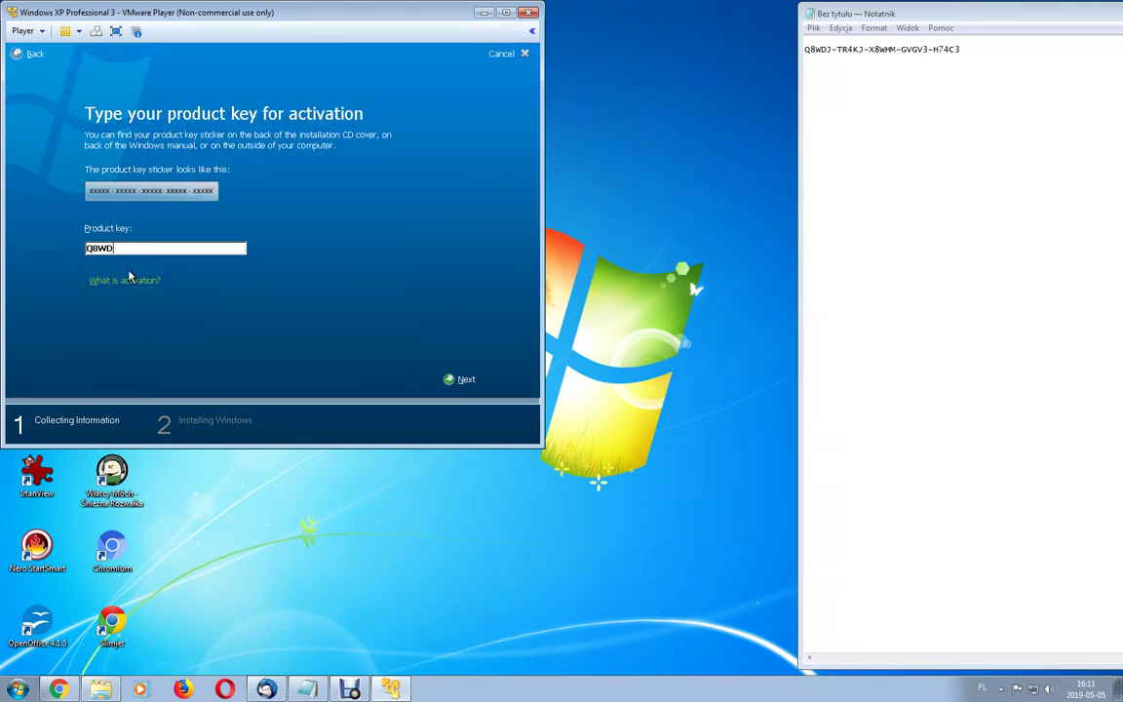
{"action": "key", "text": "BackSpace"}
{"action": "key", "text": "BackSpace"}
{"action": "key", "text": "BackSpace"}
{"action": "key", "text": "BackSpace"}
Open and close the activation explanation several times and minimize the Notepad window
{"action": "left_click", "coordinate": [128, 279]}
{"action": "key", "text": "alt+space"}
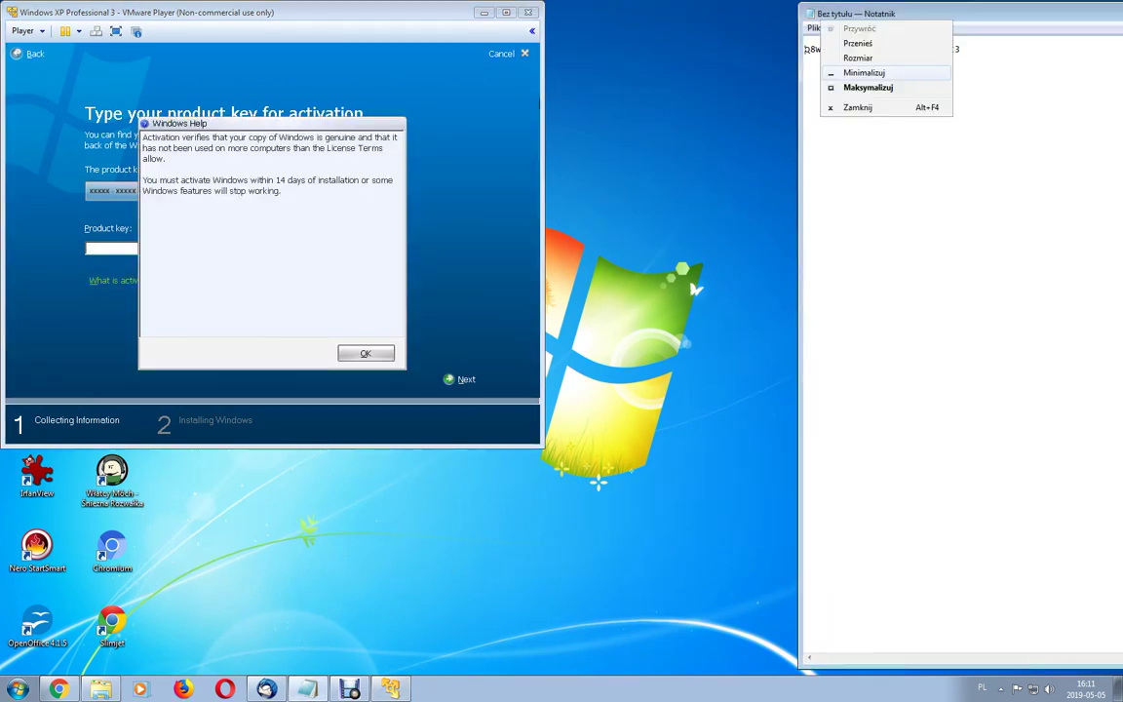
{"action": "key", "text": "Return"}
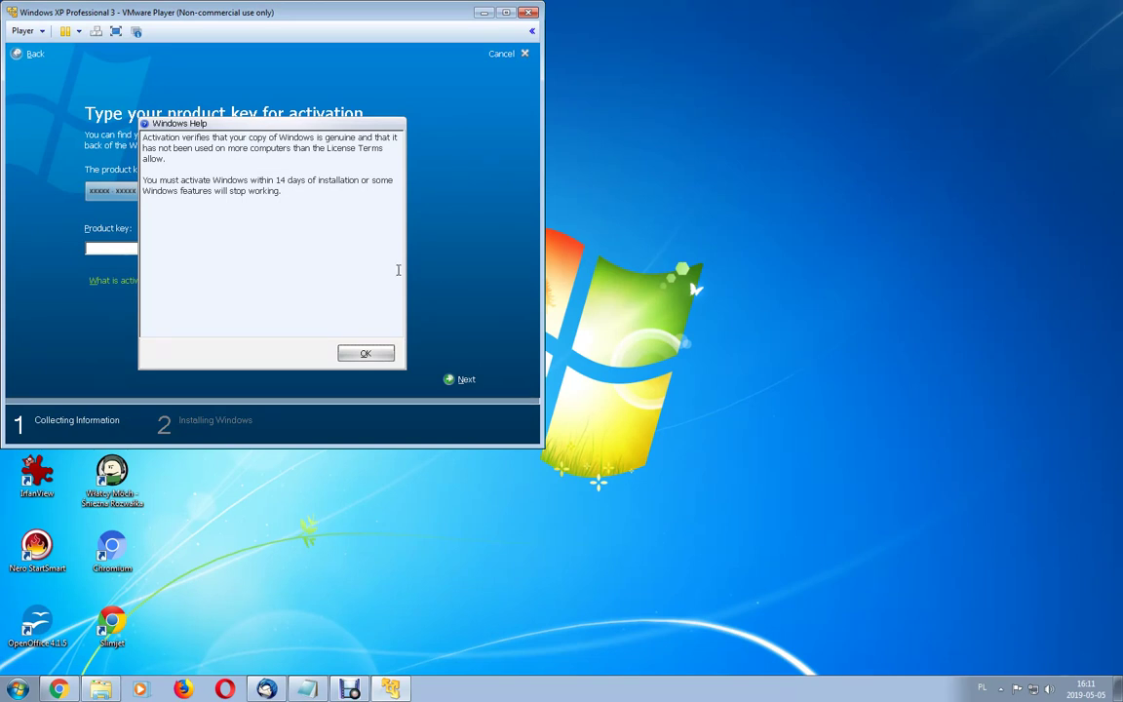
{"action": "left_click", "coordinate": [386, 354]}
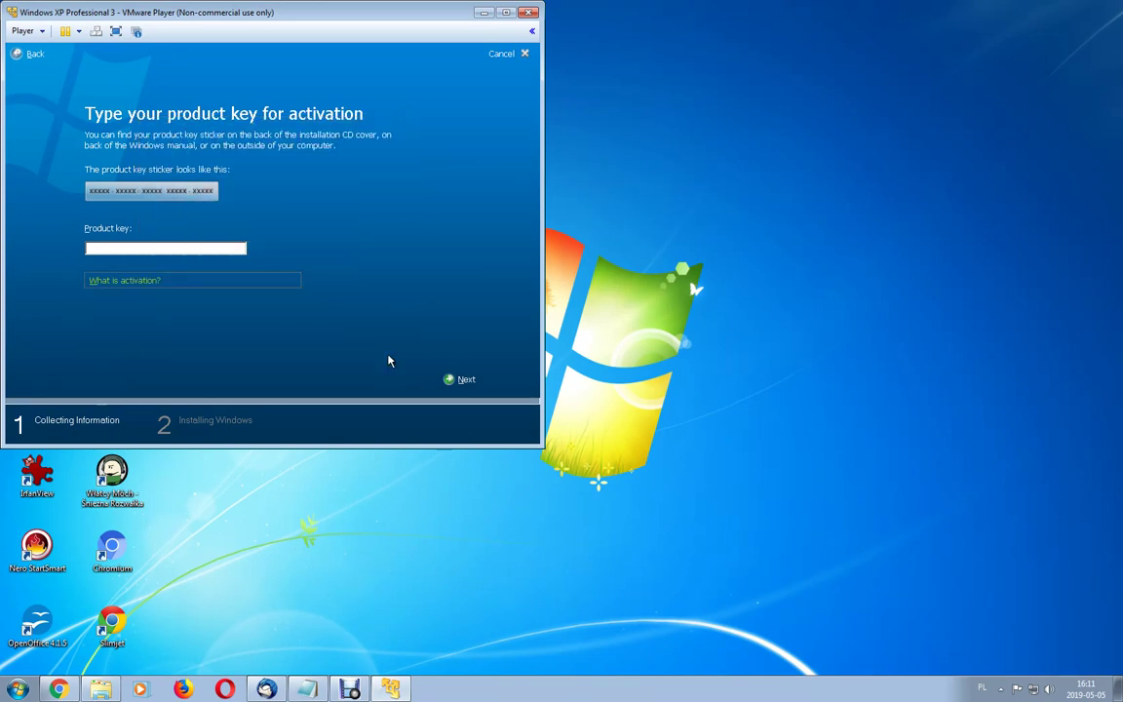
{"action": "key", "text": "Return"}
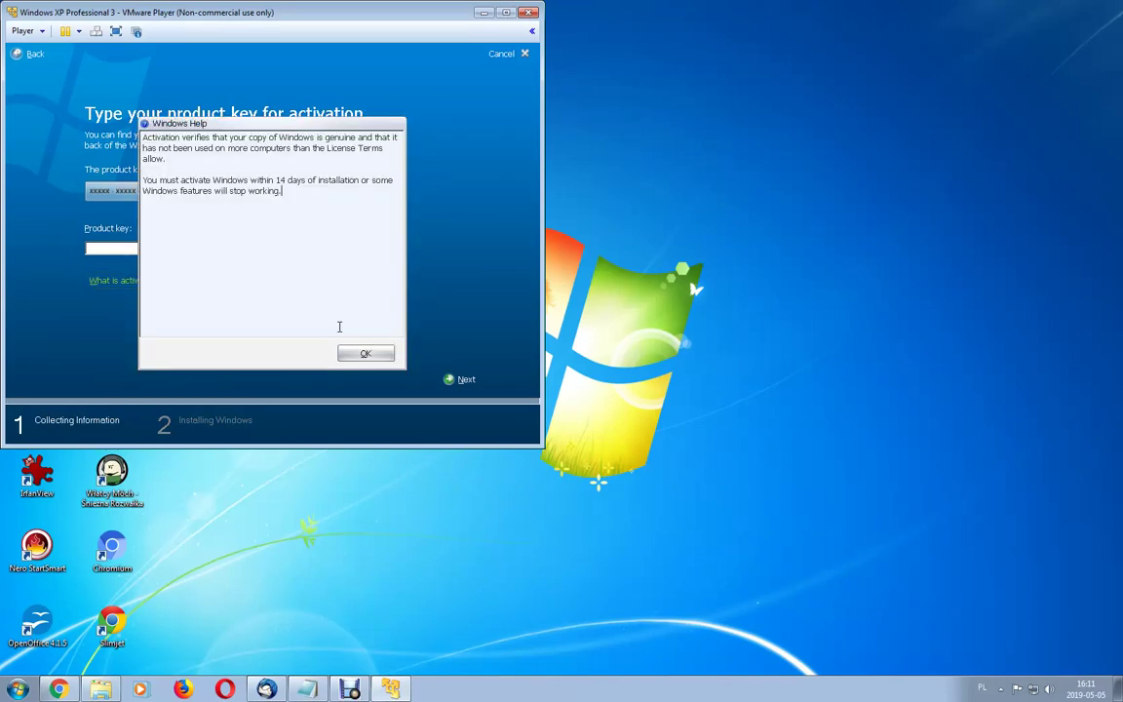
{"action": "left_click", "coordinate": [353, 314]}
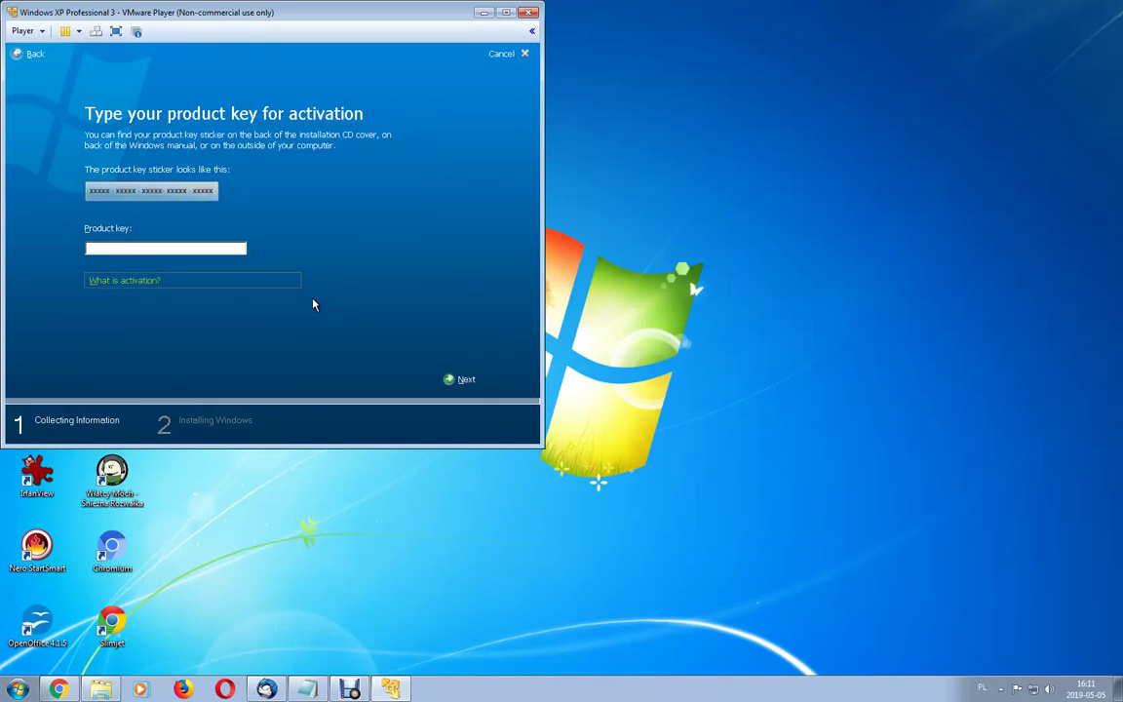
{"action": "key", "text": "Return"}
{"action": "left_click", "coordinate": [359, 350]}
Enter the full product key from the Notepad note, then minimize Notepad
{"action": "key", "text": "alt+Tab"}
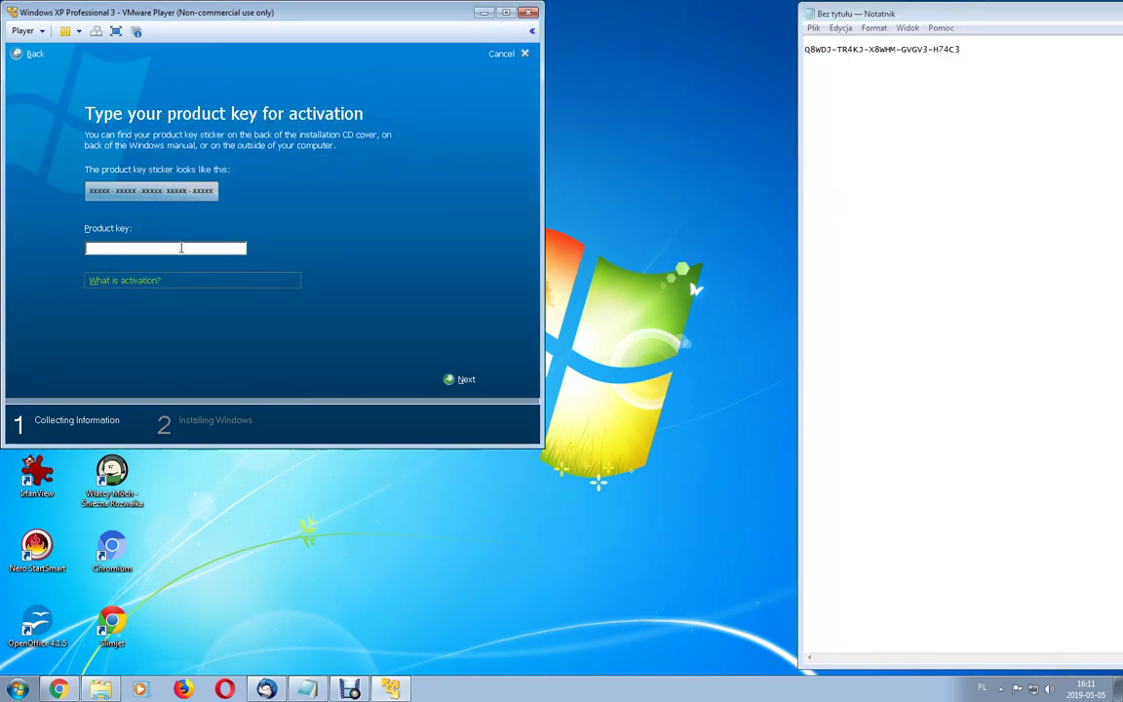
{"action": "left_click", "coordinate": [180, 247]}
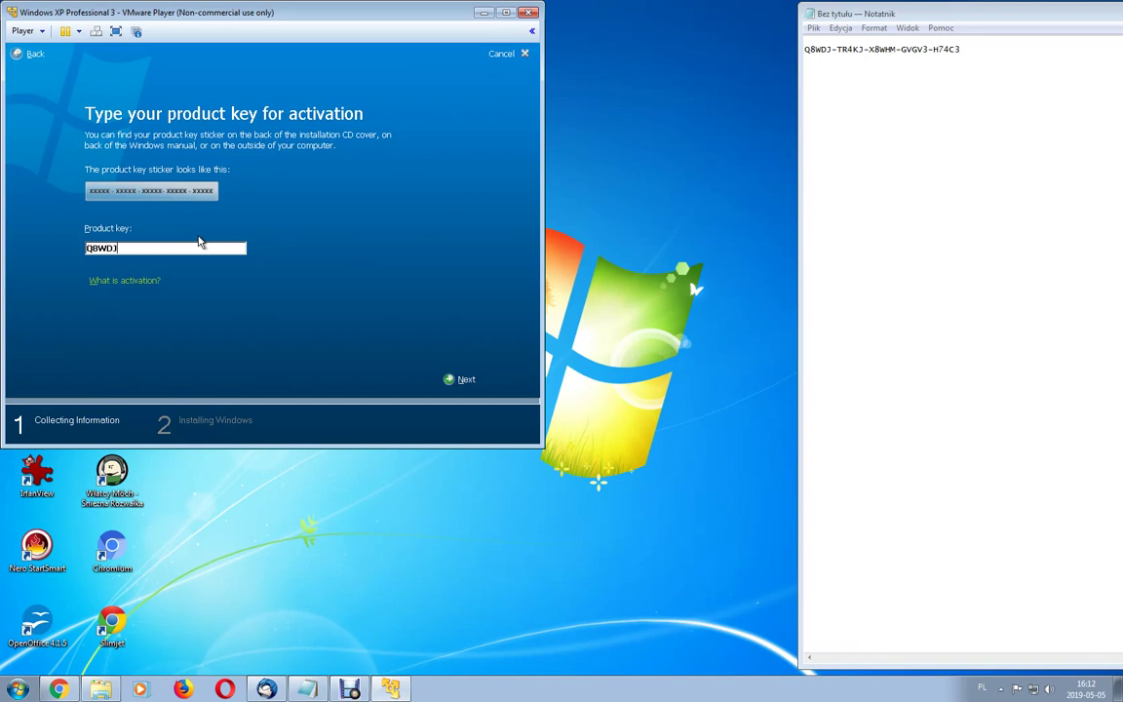
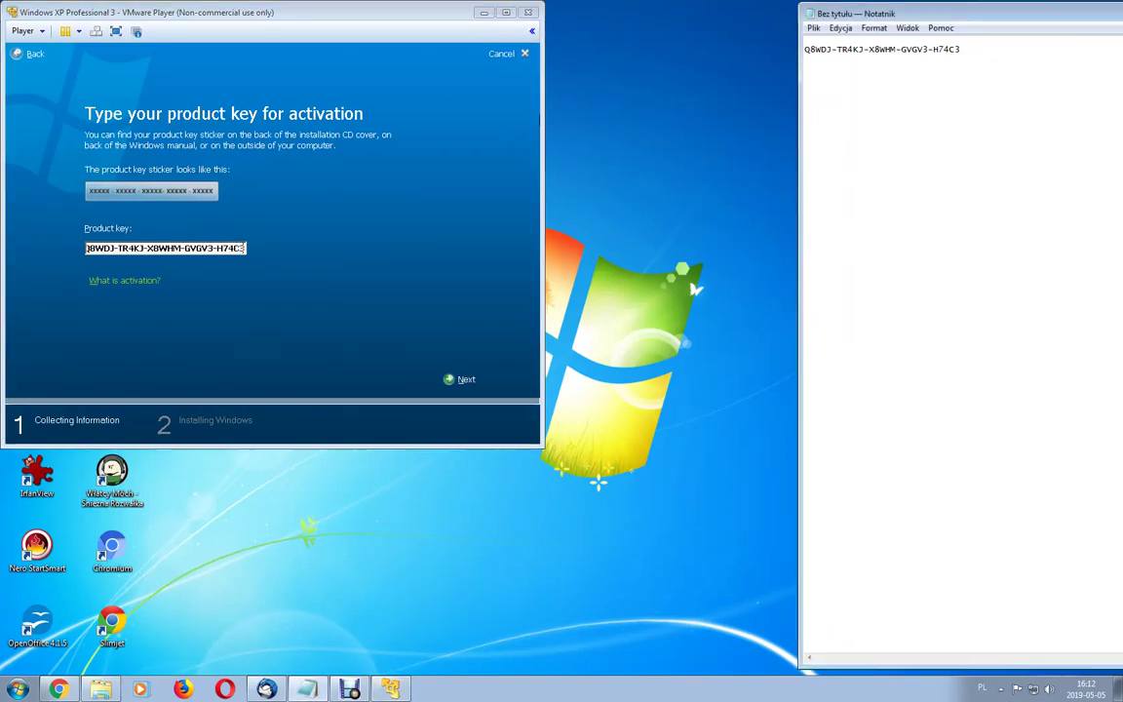
{"action": "right_click", "coordinate": [858, 14]}
{"action": "left_click", "coordinate": [900, 65]}
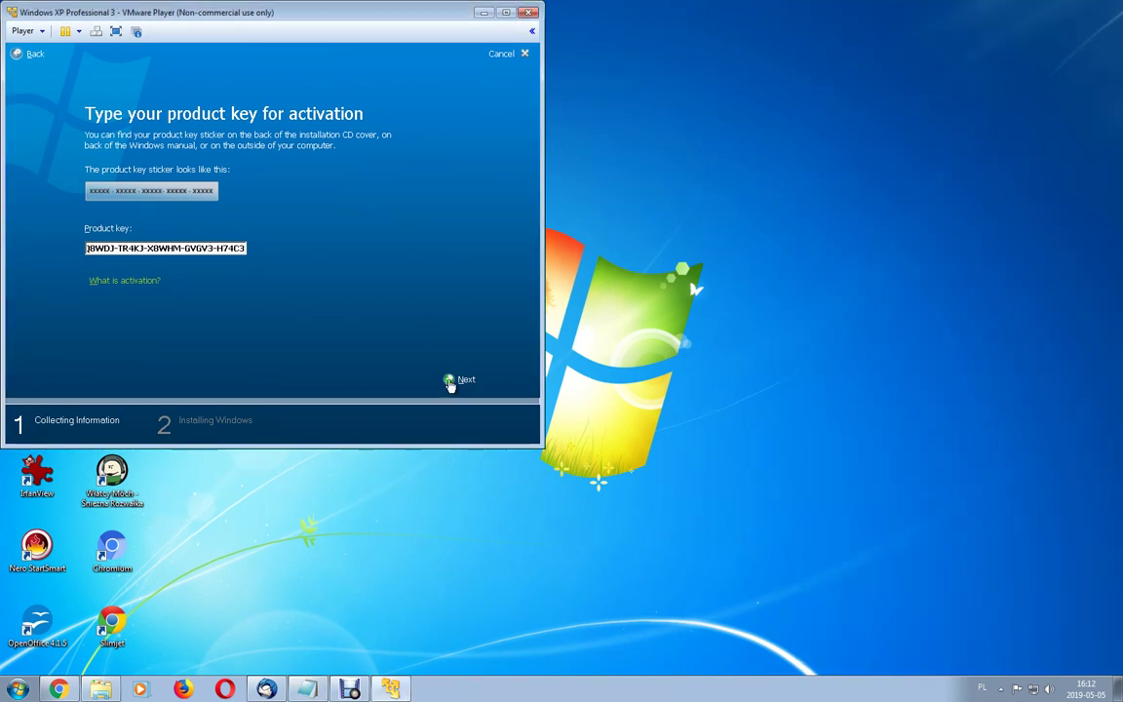
Move on to the license terms, close Notepad without saving, and scroll through the terms
{"action": "left_click", "coordinate": [459, 382]}
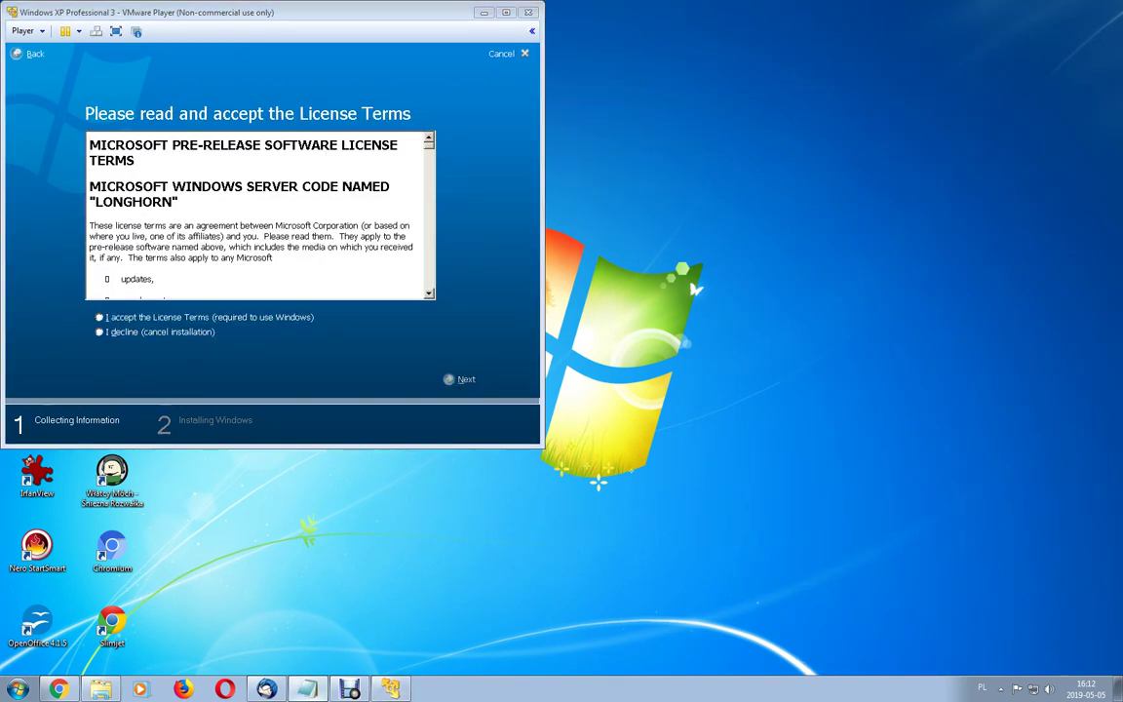
{"action": "key", "text": "alt+F4"}
{"action": "key", "text": "n"}
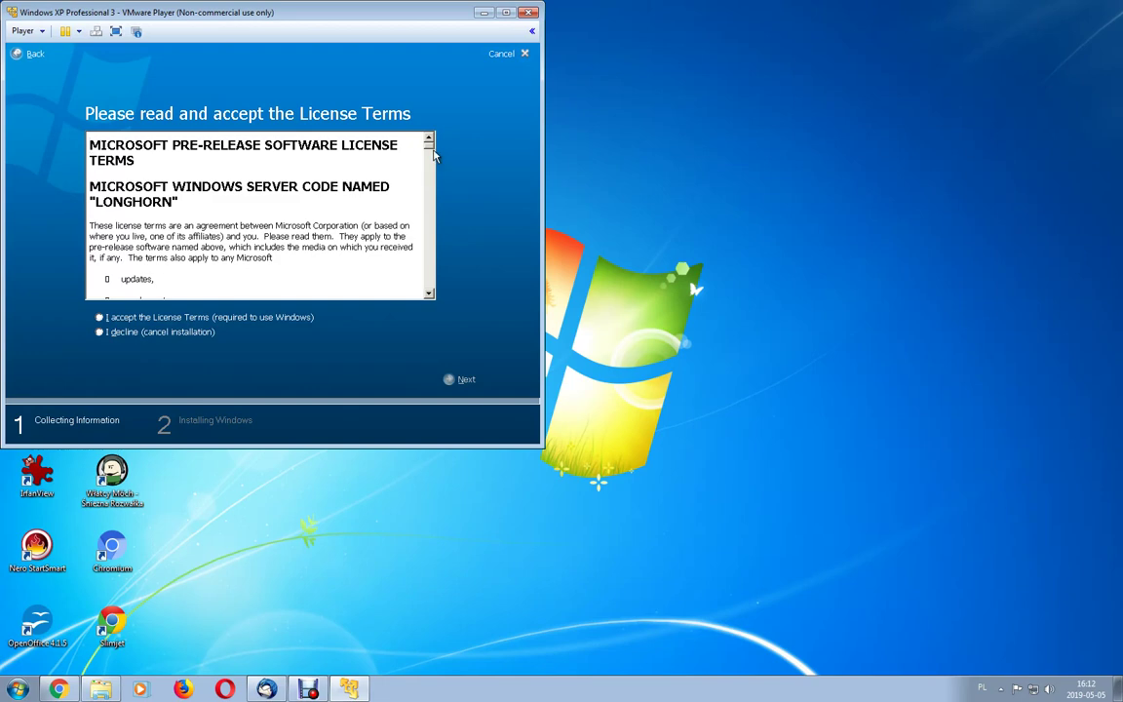
{"action": "scroll", "coordinate": [432, 159], "scroll_direction": "down", "scroll_amount": 3}
{"action": "mouse_move", "coordinate": [432, 158]}
{"action": "left_mouse_down"}
{"action": "mouse_move", "coordinate": [431, 318]}
{"action": "mouse_move", "coordinate": [429, 141]}
{"action": "left_mouse_up"}
Accept the license terms and choose a Custom installation after reviewing the installation-type help
{"action": "left_click", "coordinate": [281, 318]}
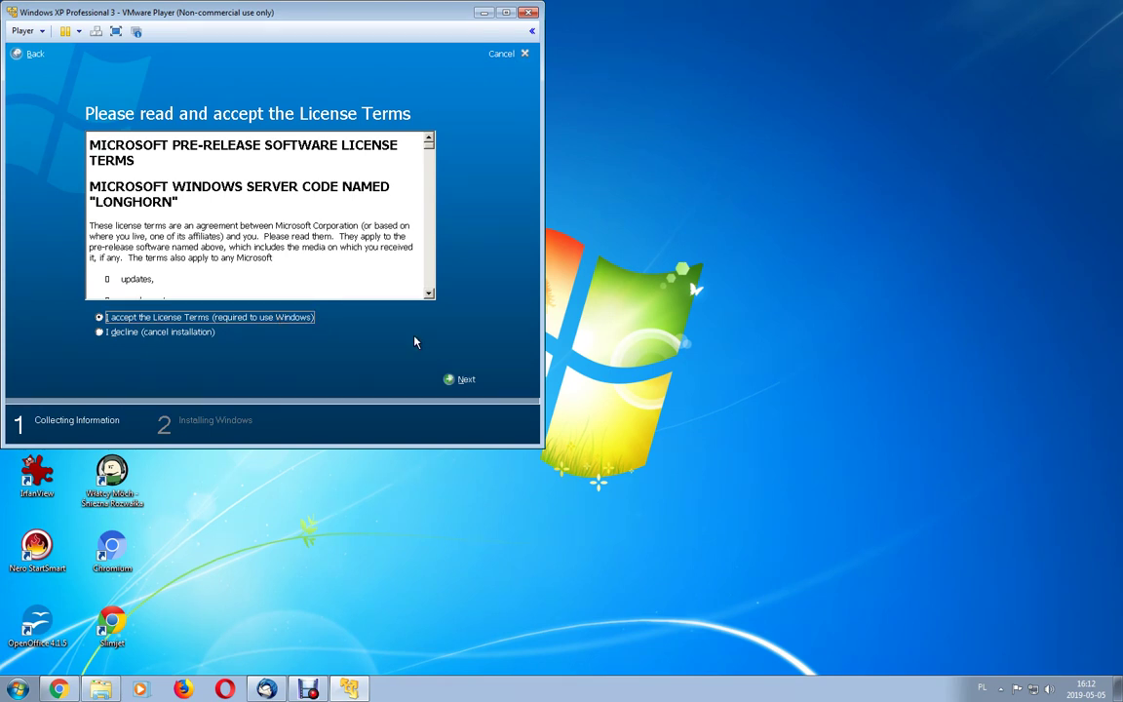
{"action": "left_click", "coordinate": [465, 380]}
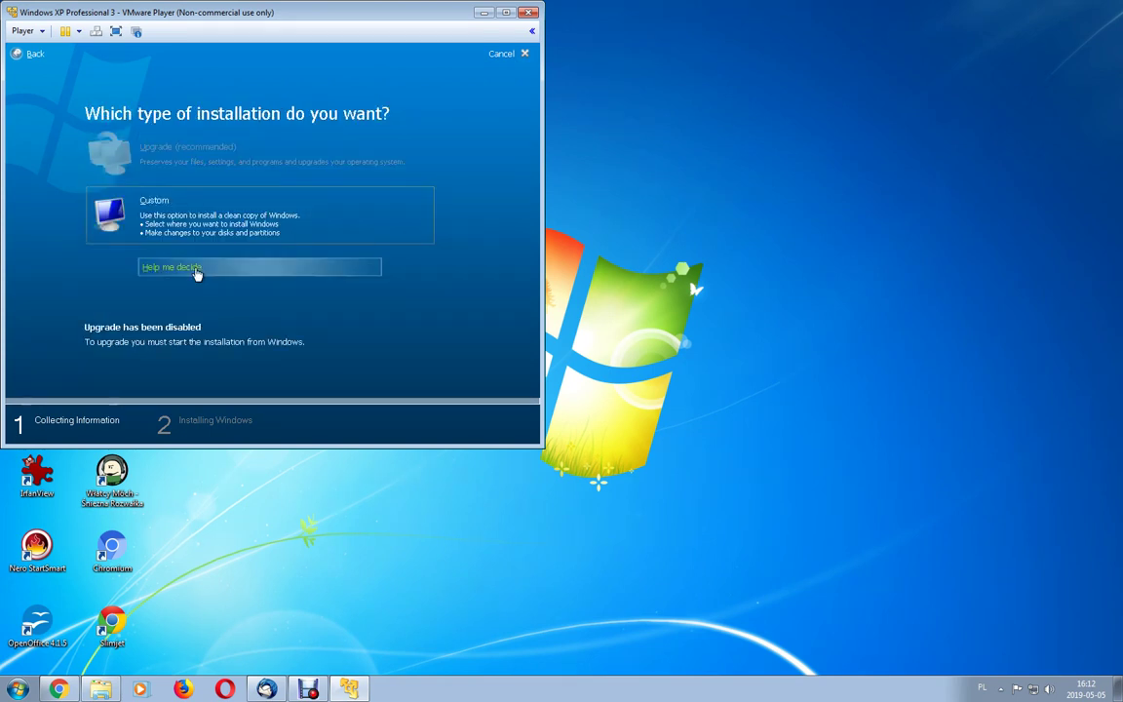
{"action": "left_click", "coordinate": [196, 273]}
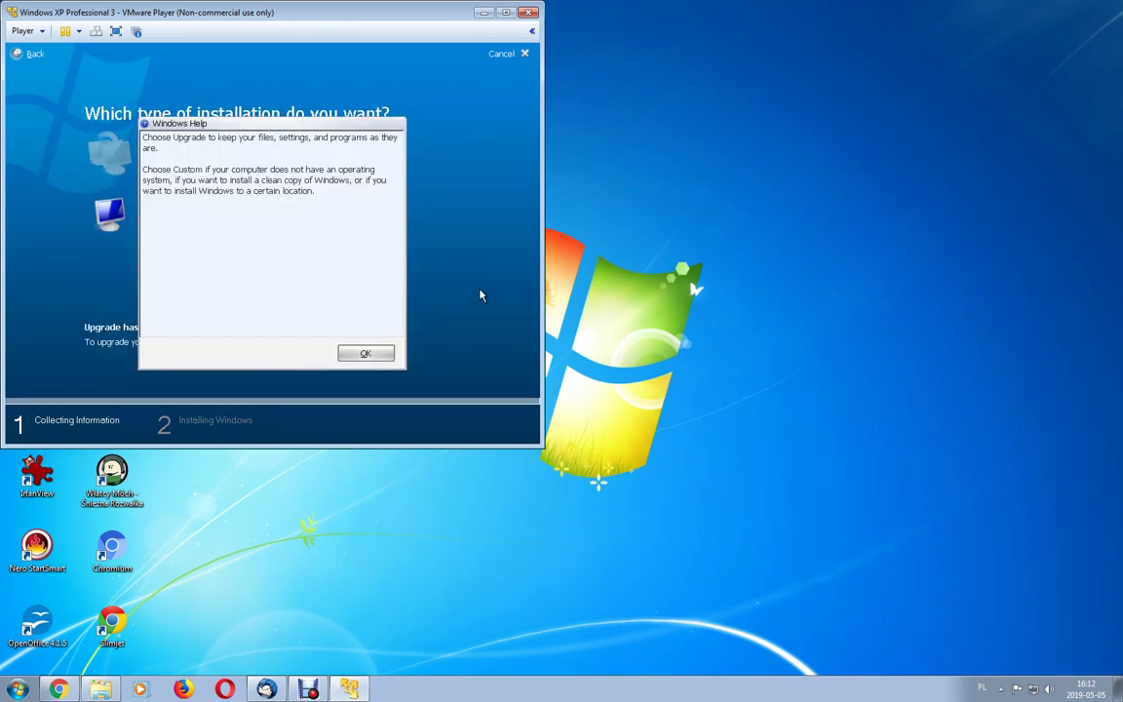
{"action": "left_click", "coordinate": [380, 351]}
{"action": "left_click", "coordinate": [287, 243]}
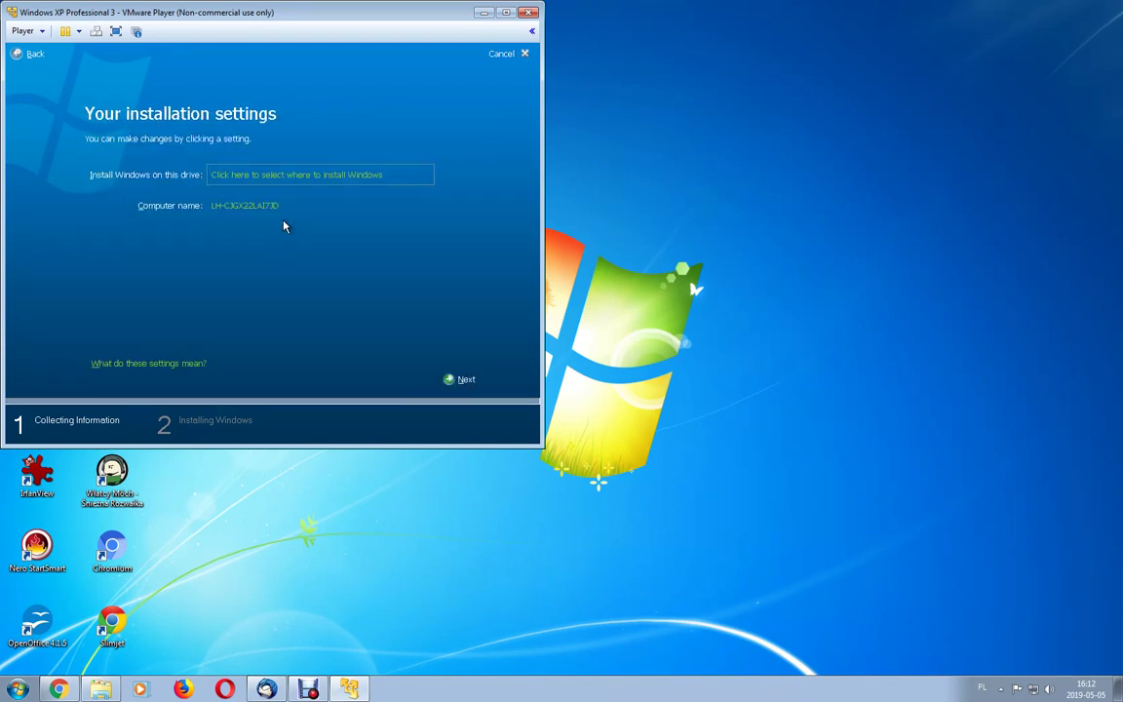
Name the computer LH-CAVERIA and continue to the install-location page
{"action": "left_click", "coordinate": [246, 206]}
{"action": "type", "text": "LH-CAVERIA"}
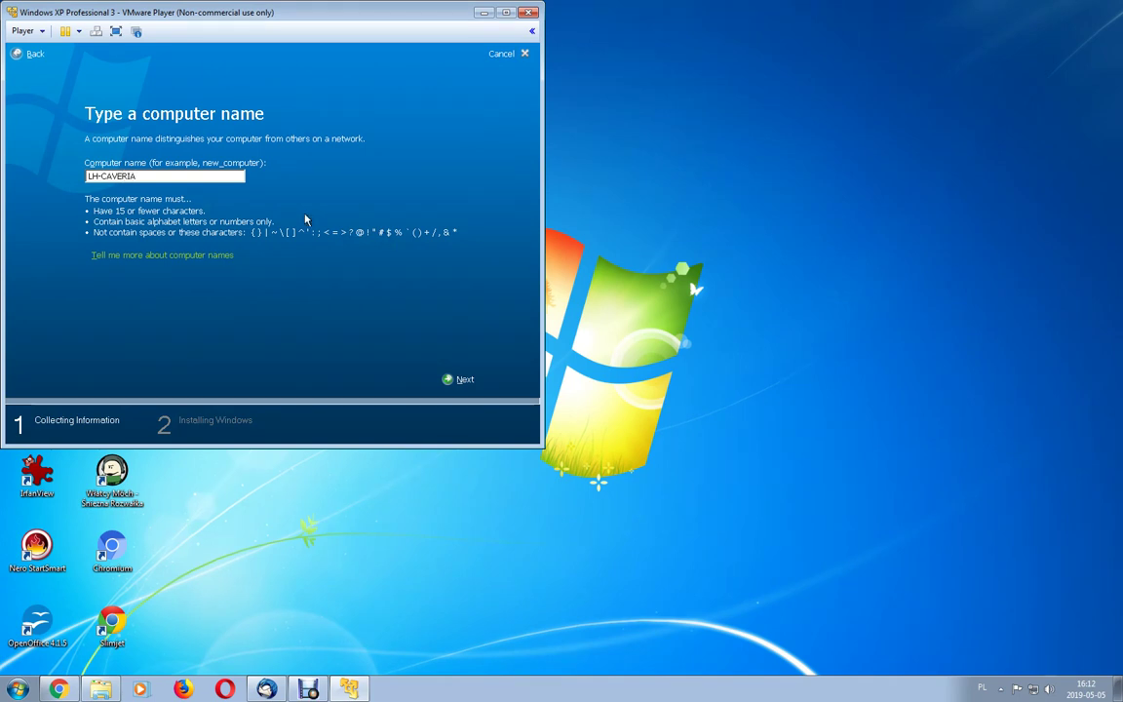
{"action": "left_click", "coordinate": [232, 254]}
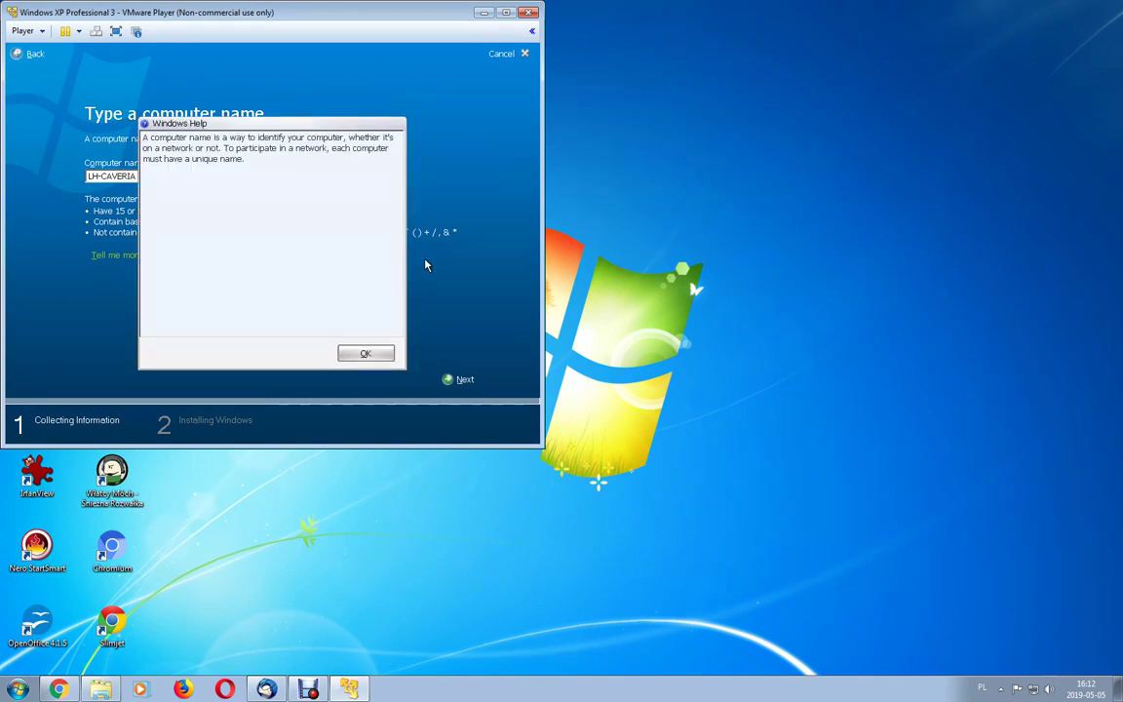
{"action": "left_click", "coordinate": [392, 354]}
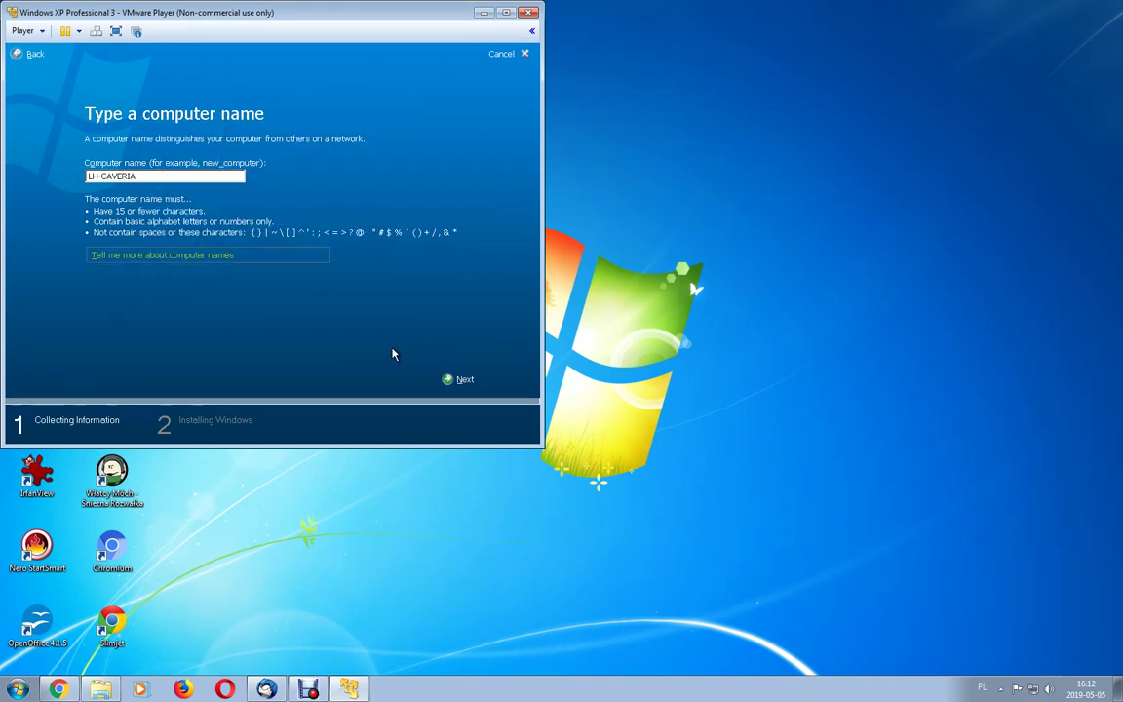
{"action": "left_click", "coordinate": [458, 379]}
{"action": "left_click", "coordinate": [195, 363]}
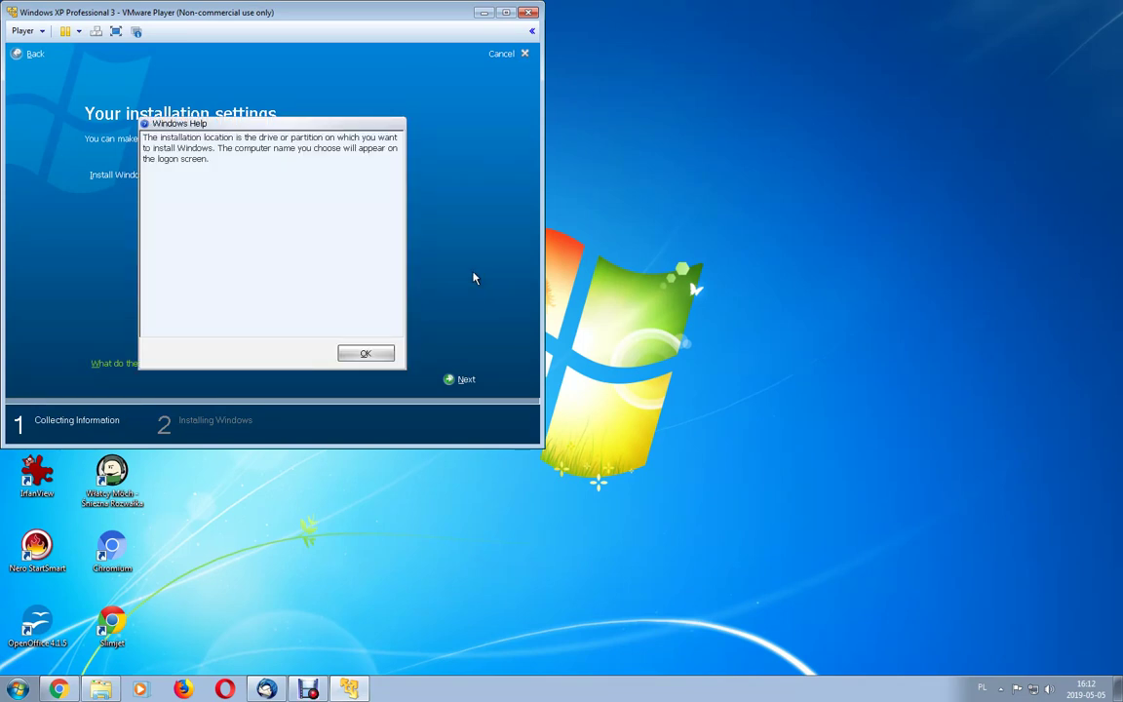
{"action": "left_click", "coordinate": [380, 353]}
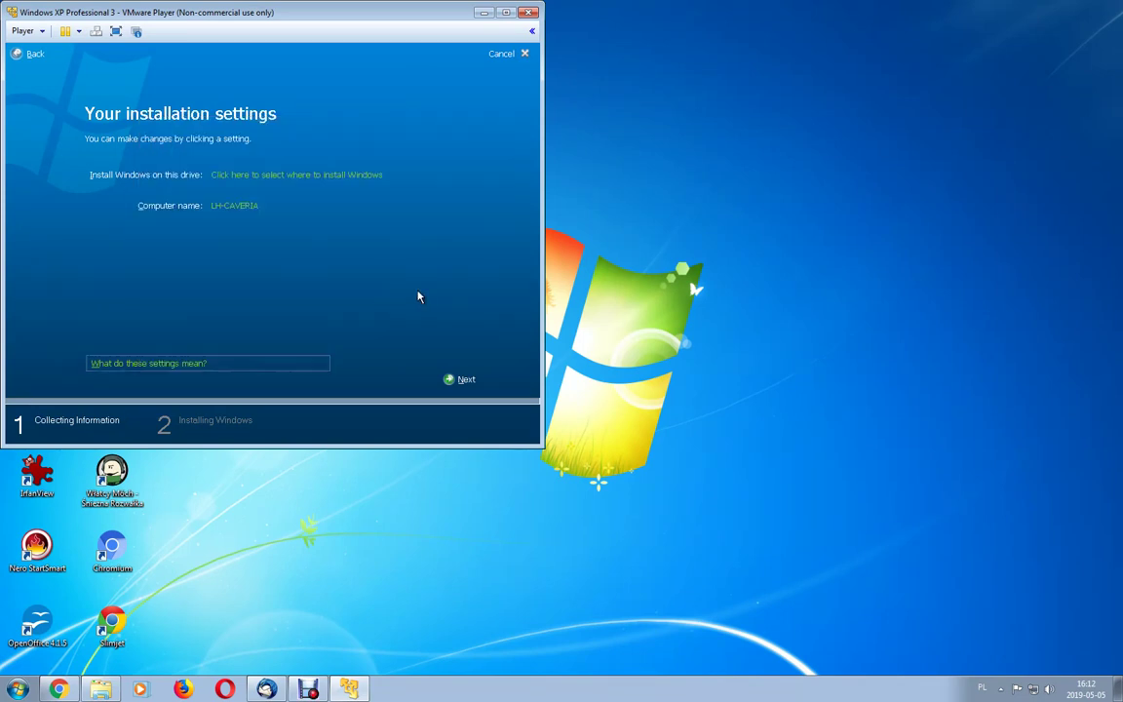
{"action": "left_click", "coordinate": [458, 379]}
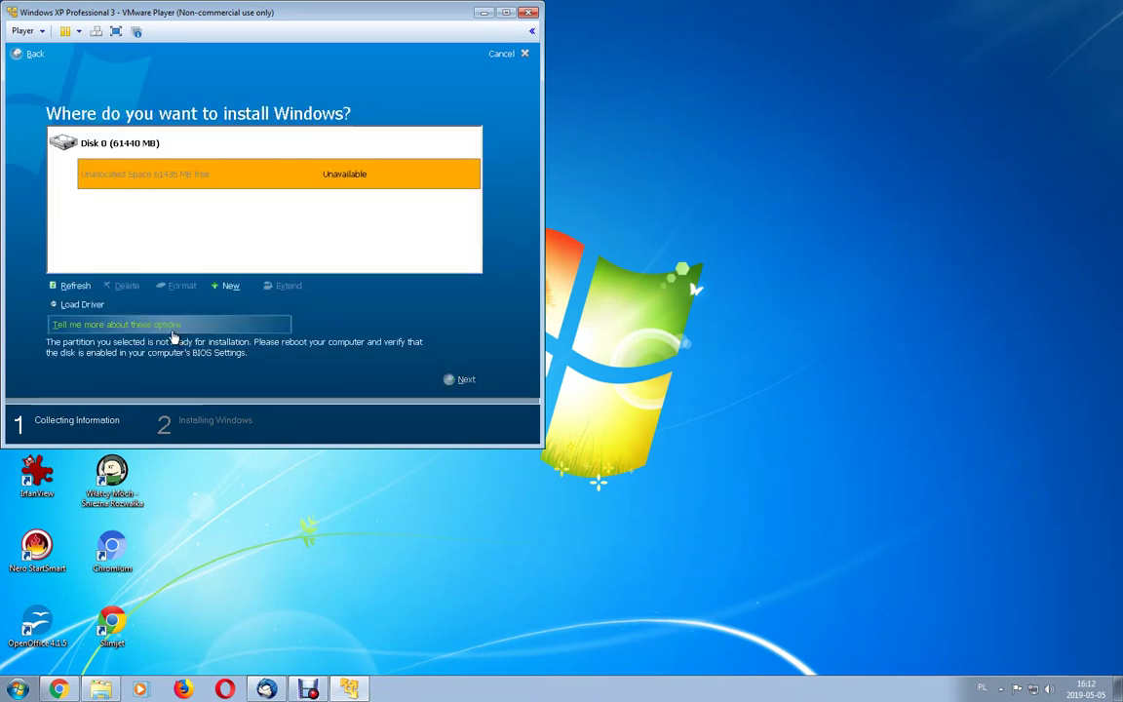
Create a full-size 61436 MB partition on Disk 0's unallocated space and format it
{"action": "left_click", "coordinate": [260, 327]}
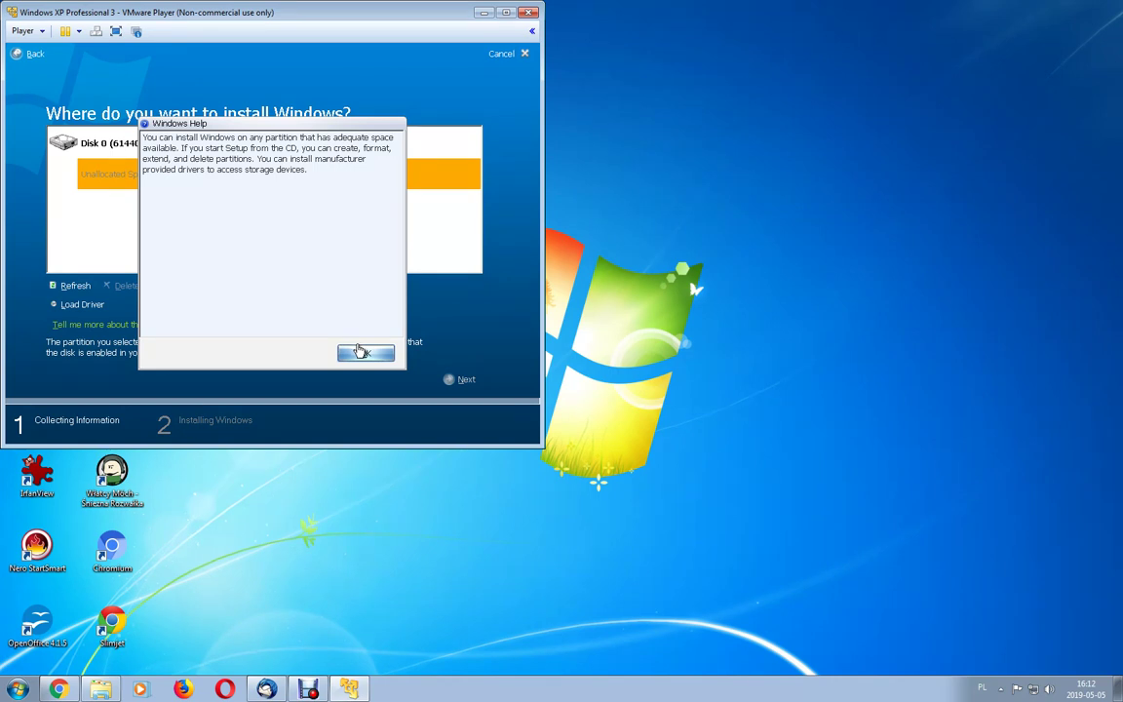
{"action": "left_click", "coordinate": [361, 352]}
{"action": "left_click", "coordinate": [234, 287]}
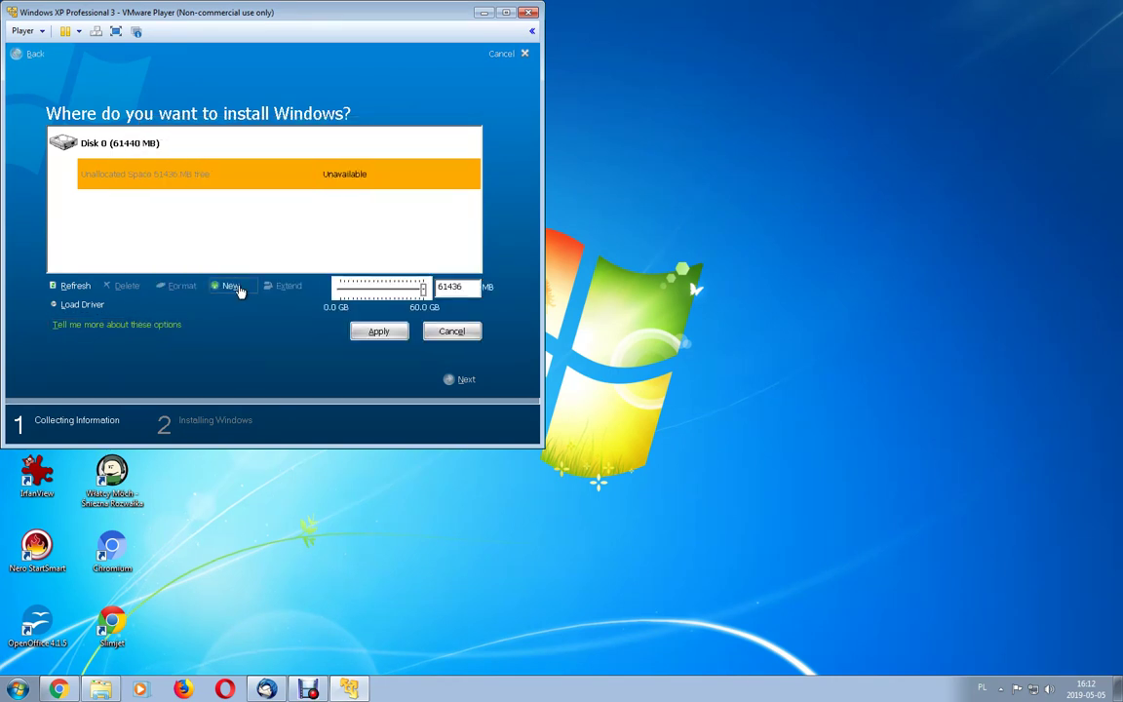
{"action": "left_click", "coordinate": [397, 330]}
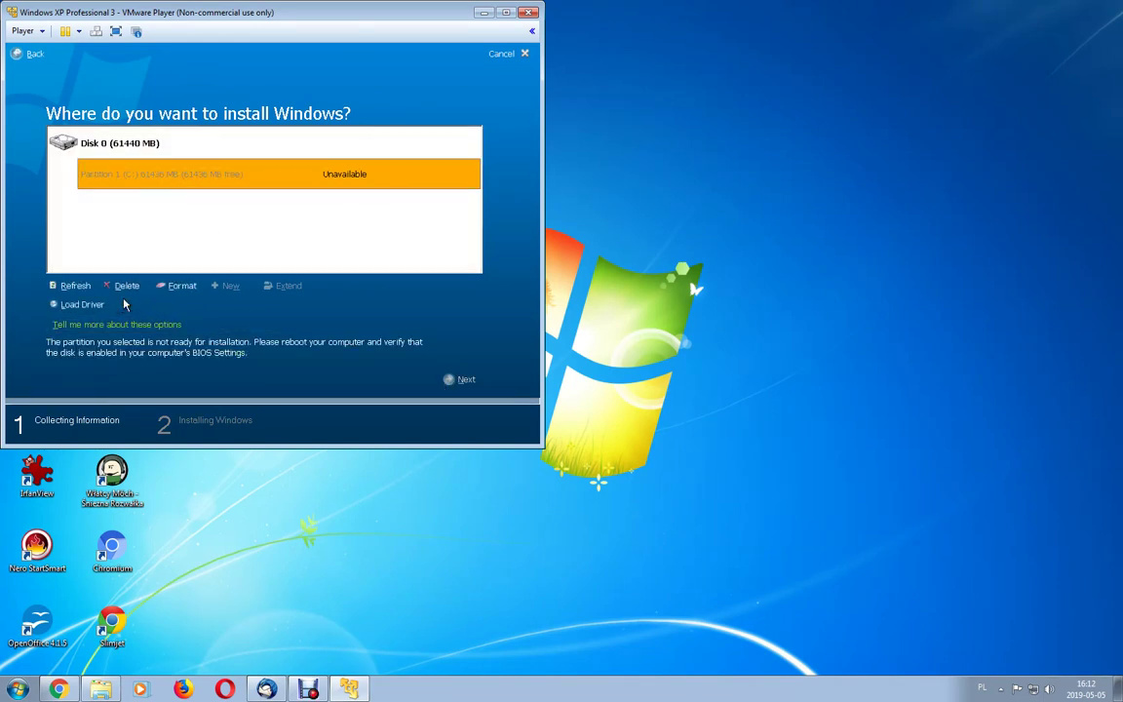
{"action": "left_click", "coordinate": [186, 285]}
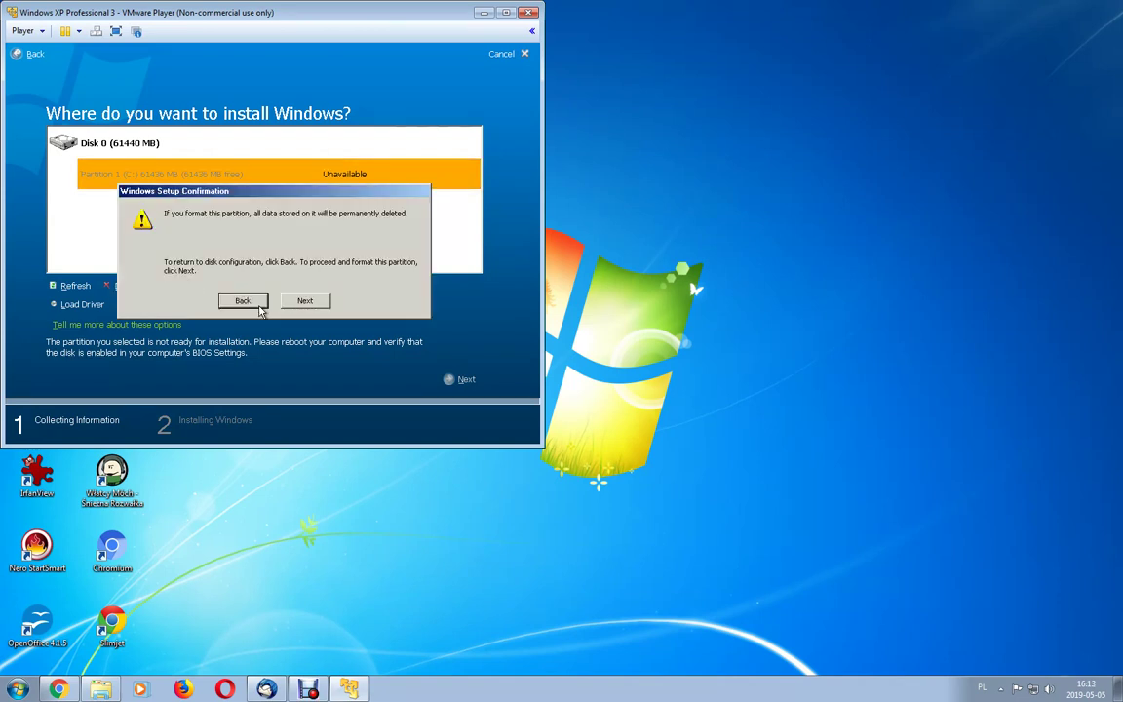
{"action": "left_click", "coordinate": [305, 300]}
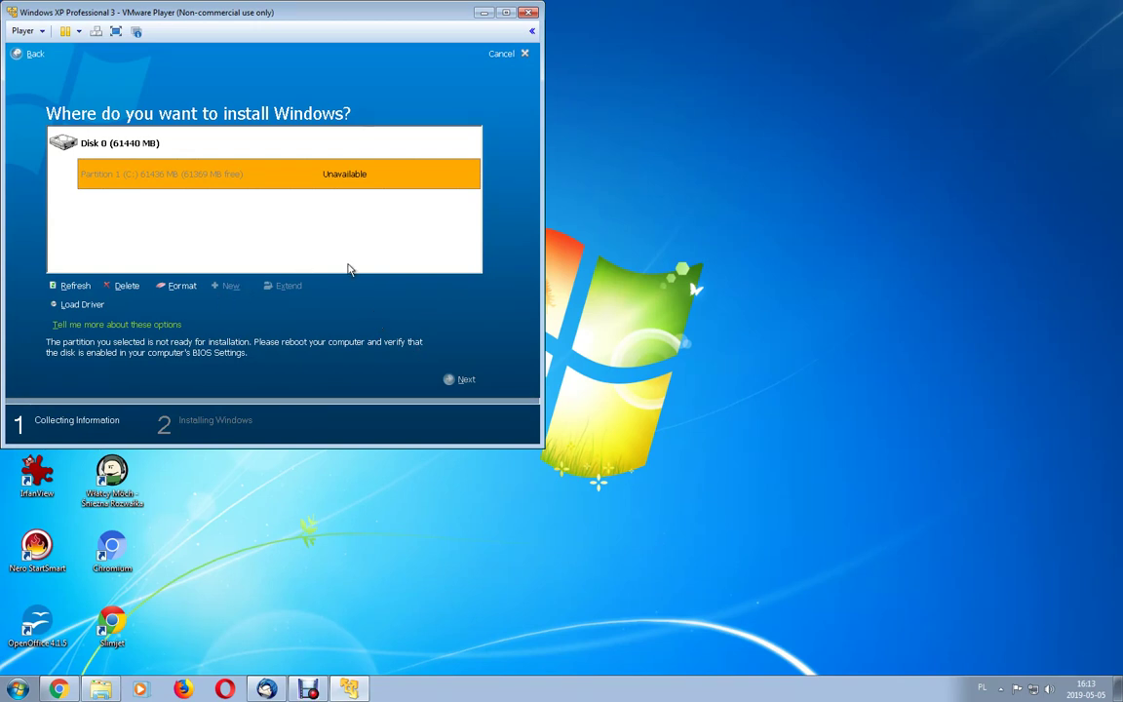
Open a setup command prompt, start DiskPart, select Disk 0 and clean it
{"action": "key", "text": "shift+F10"}
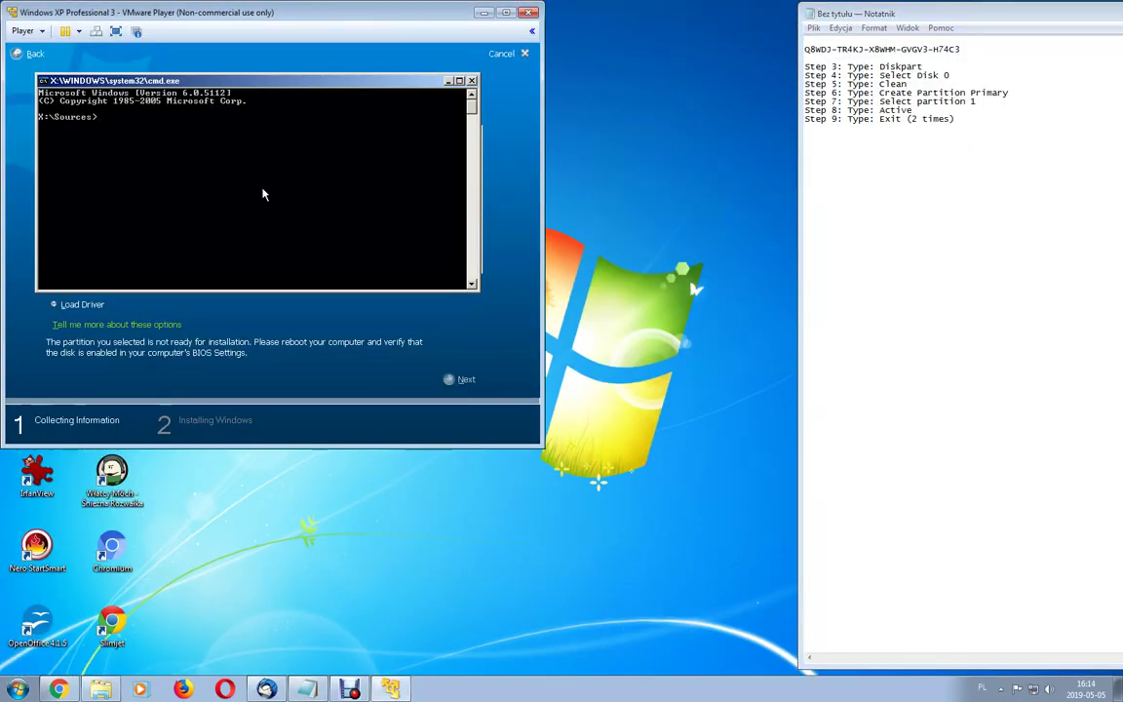
{"action": "key", "text": "Return"}
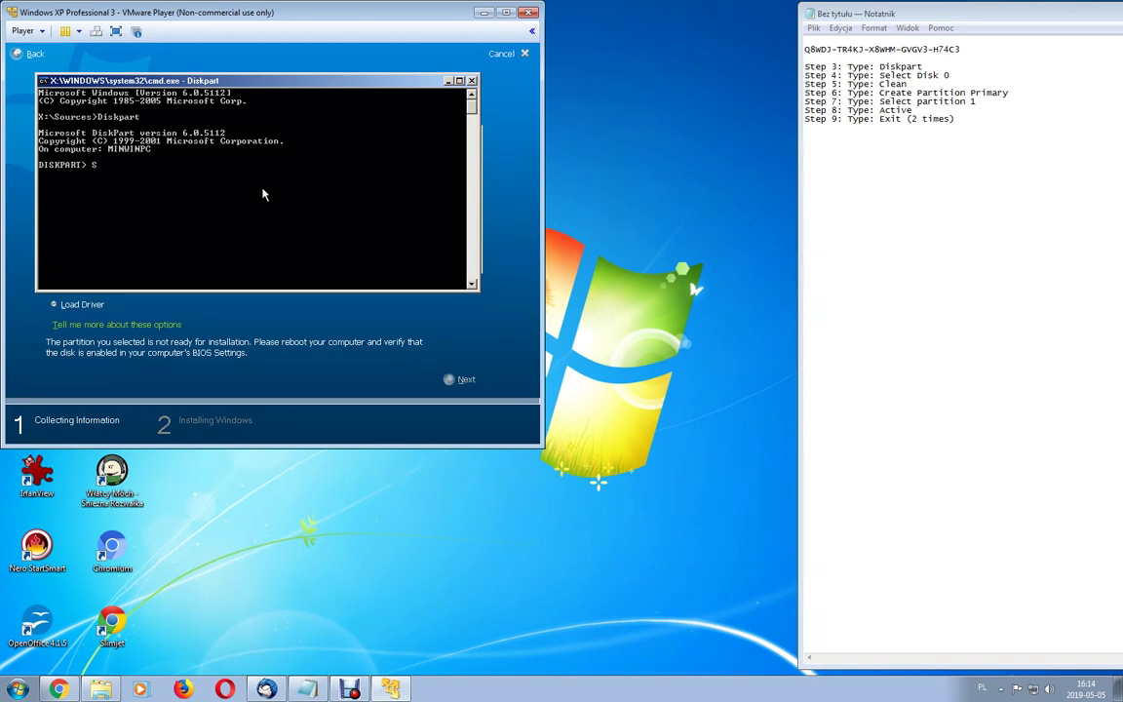
{"action": "key", "text": "Return"}
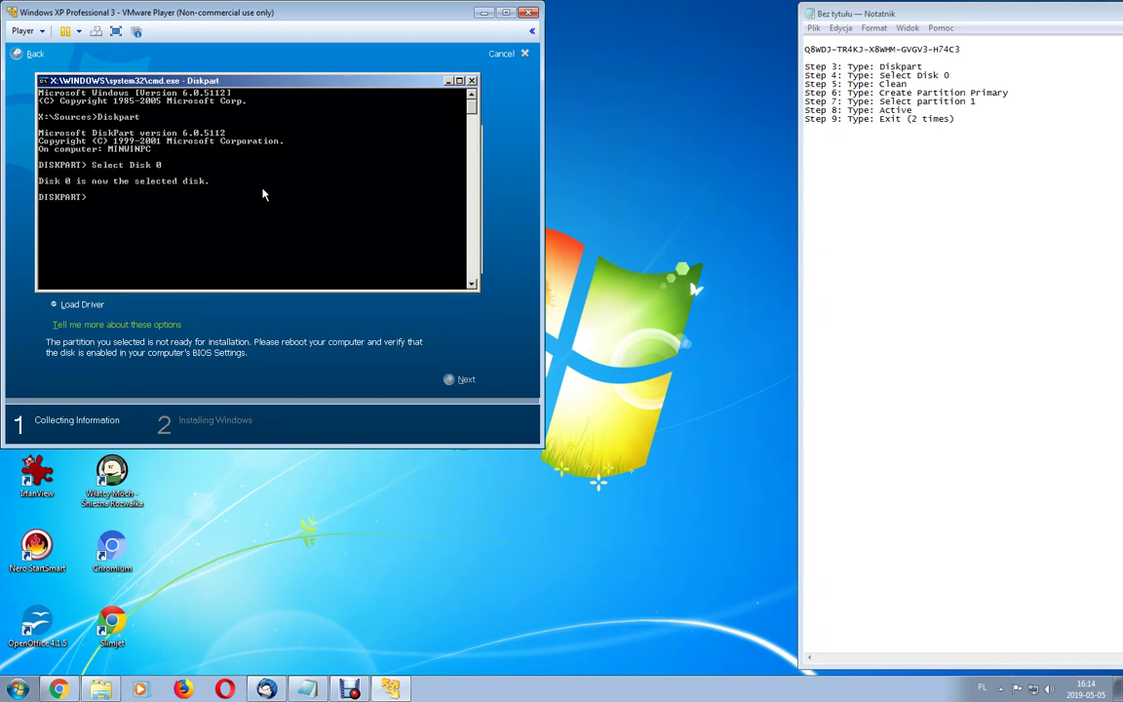
{"action": "type", "text": "Clean"}
{"action": "key", "text": "Return"}
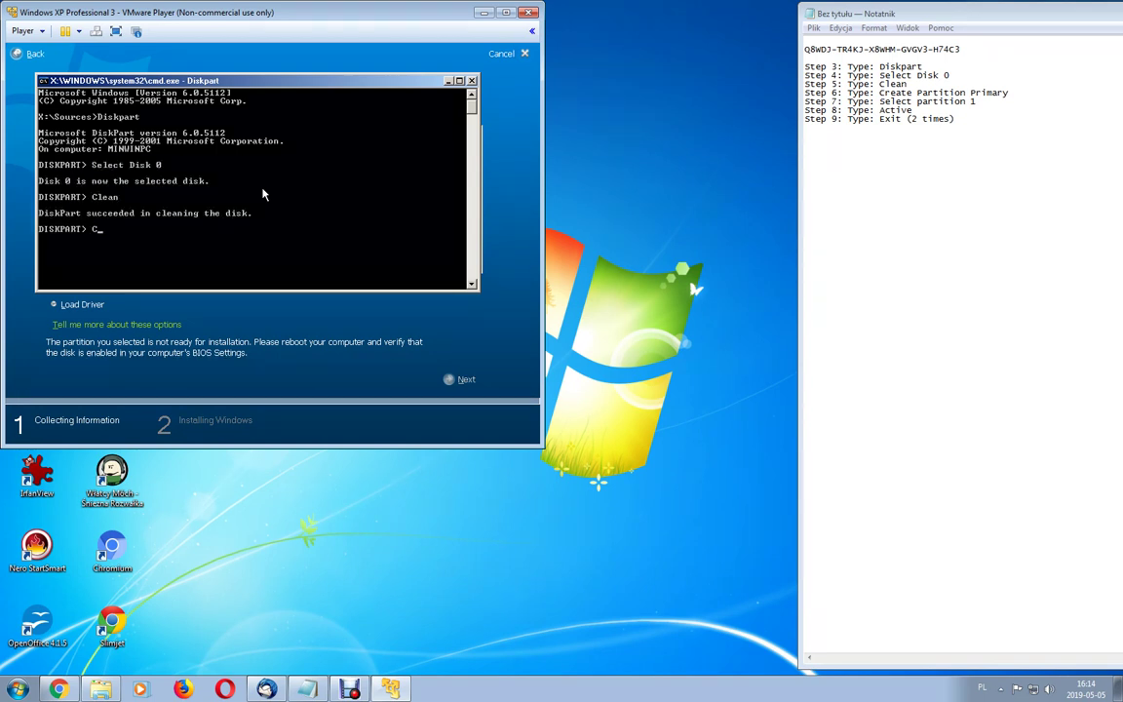
Create a primary partition, make partition 1 active, and exit DiskPart and the prompt
{"action": "type", "text": "Create Part"}
{"action": "type", "text": "ition P"}
{"action": "type", "text": "S"}
{"action": "type", "text": "Sele"}
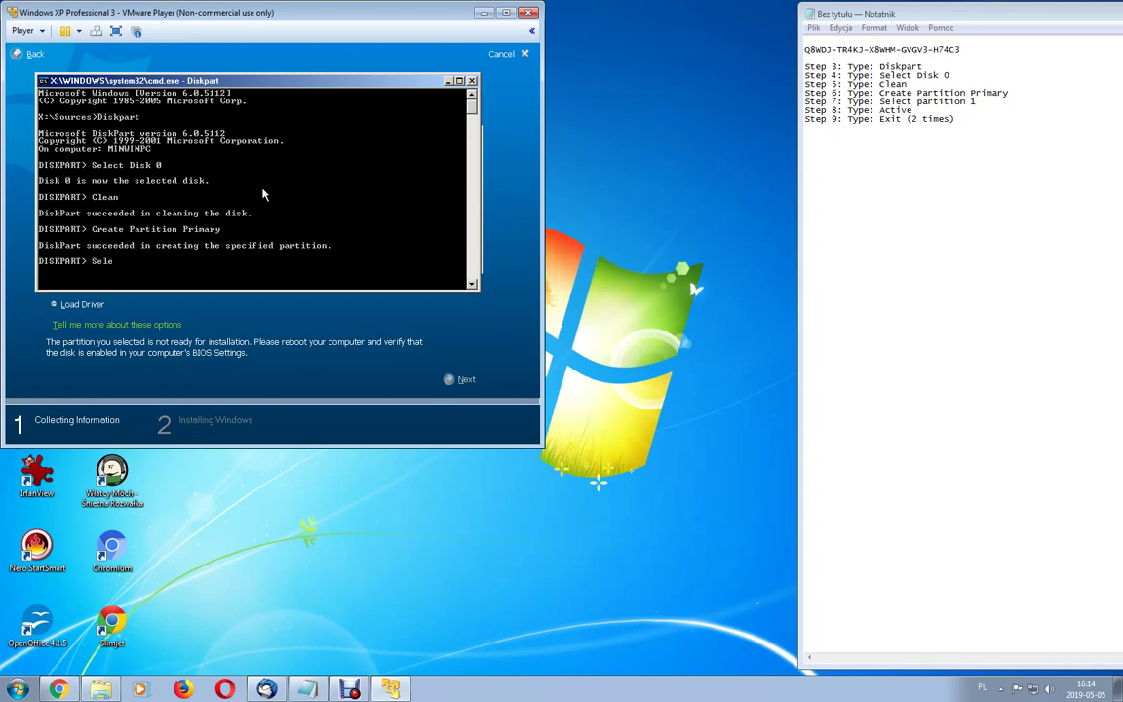
{"action": "type", "text": "ct partition 1"}
{"action": "key", "text": "Return"}
{"action": "type", "text": "Active"}
{"action": "key", "text": "Return"}
{"action": "type", "text": "E"}
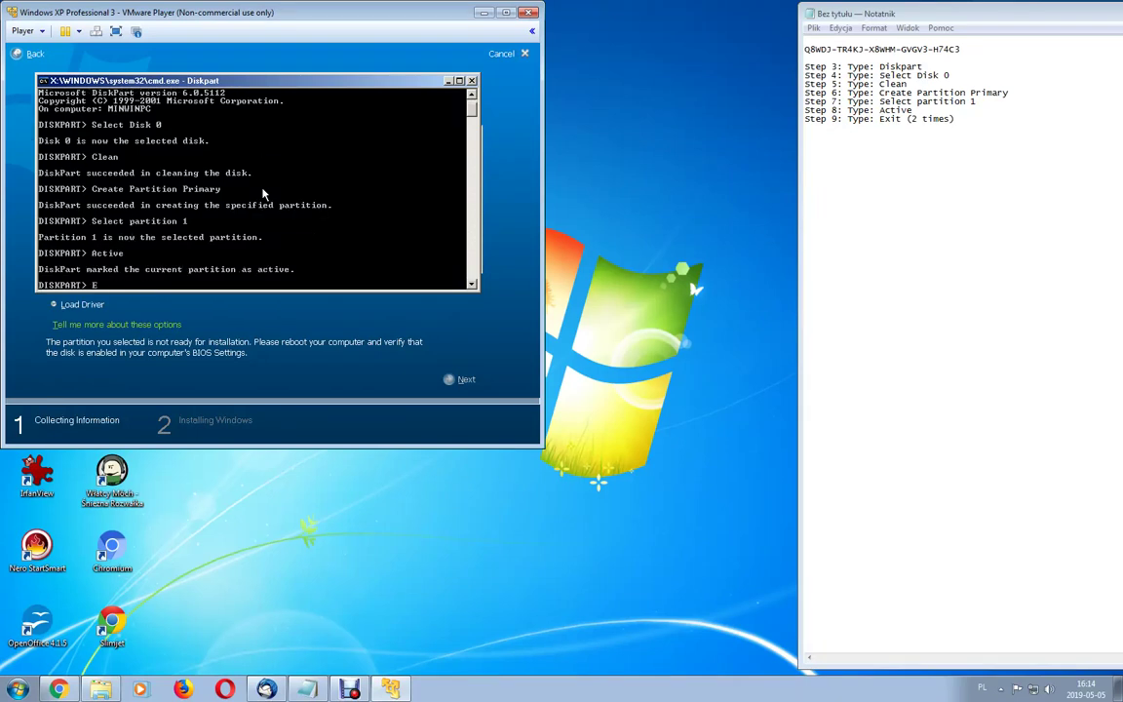
{"action": "type", "text": "xit"}
{"action": "key", "text": "Return"}
{"action": "type", "text": "Exit"}
{"action": "key", "text": "Return"}
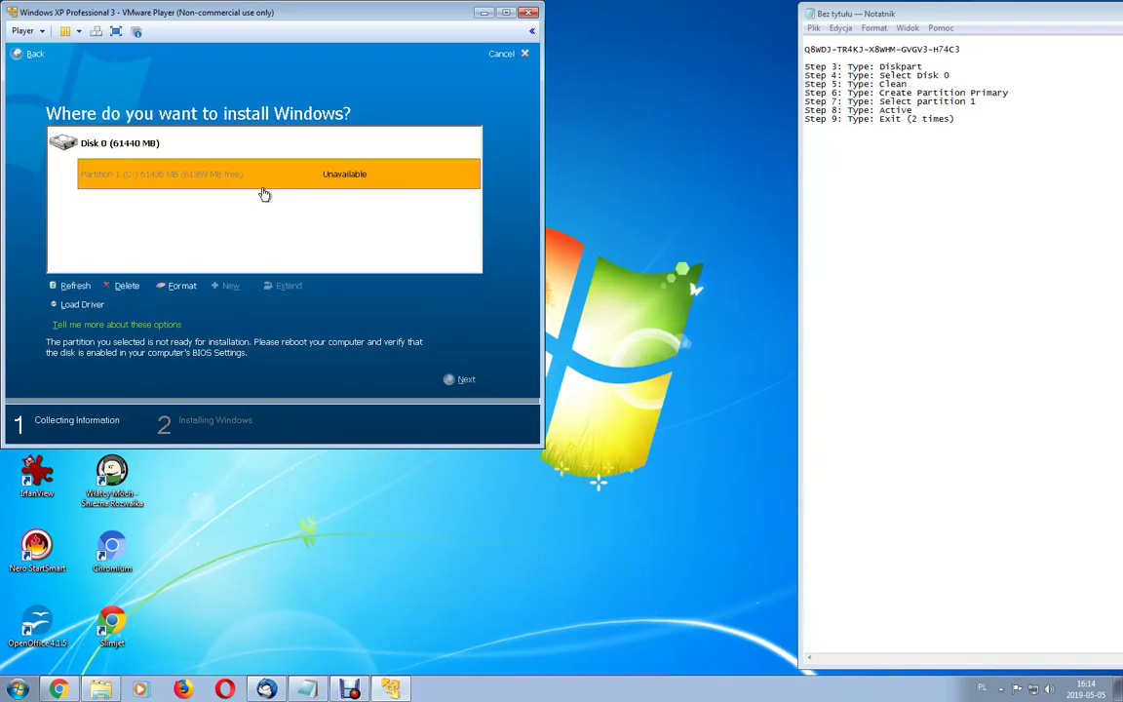
Reset the guest and delete the step lines from the notes, keeping only the product key
{"action": "left_click", "coordinate": [27, 30]}
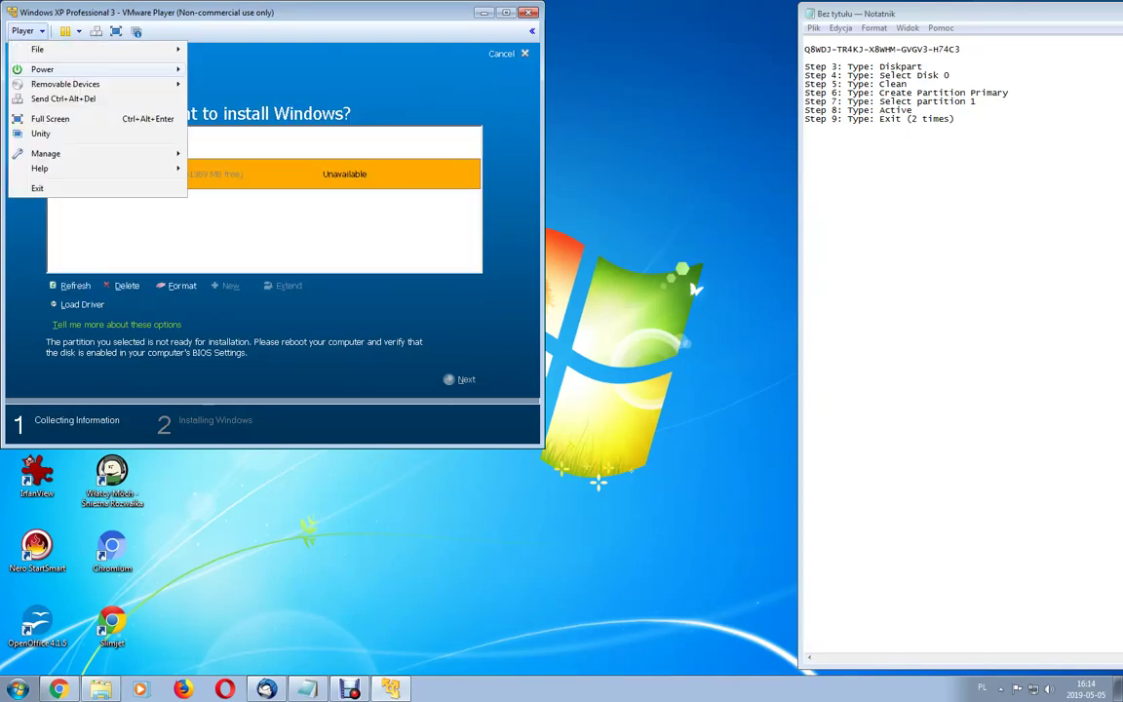
{"action": "mouse_move", "coordinate": [45, 70]}
{"action": "left_click", "coordinate": [243, 113]}
{"action": "key", "text": "Return"}
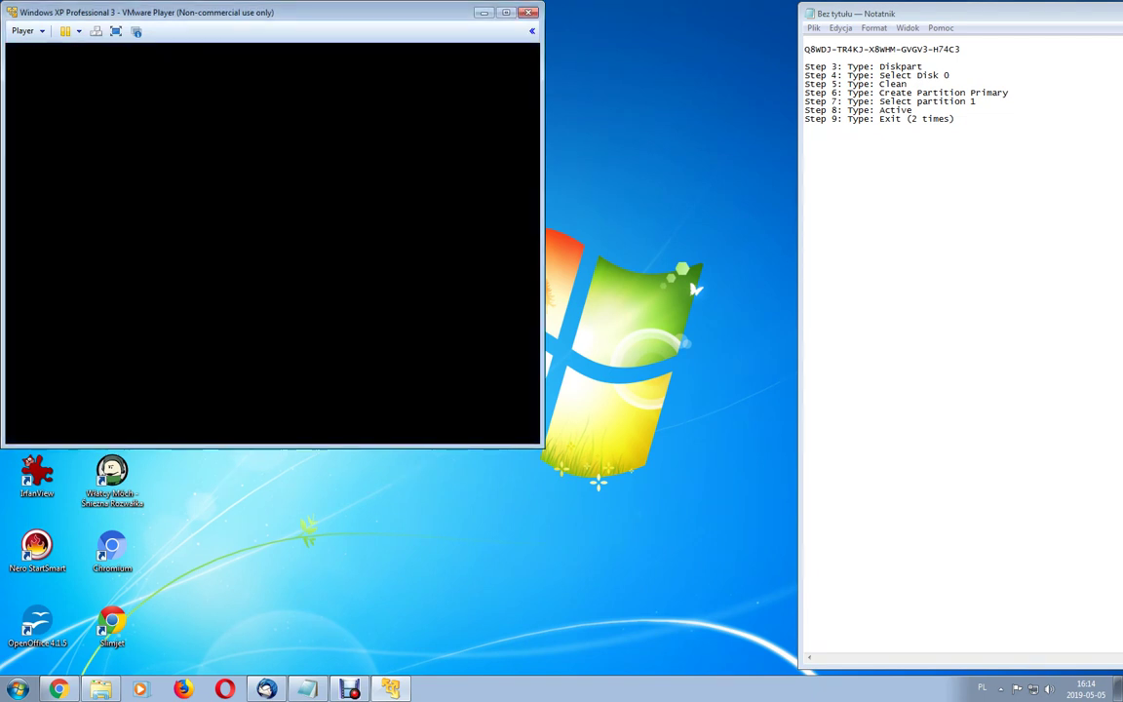
{"action": "left_click_drag", "start_coordinate": [955, 119], "coordinate": [960, 49]}
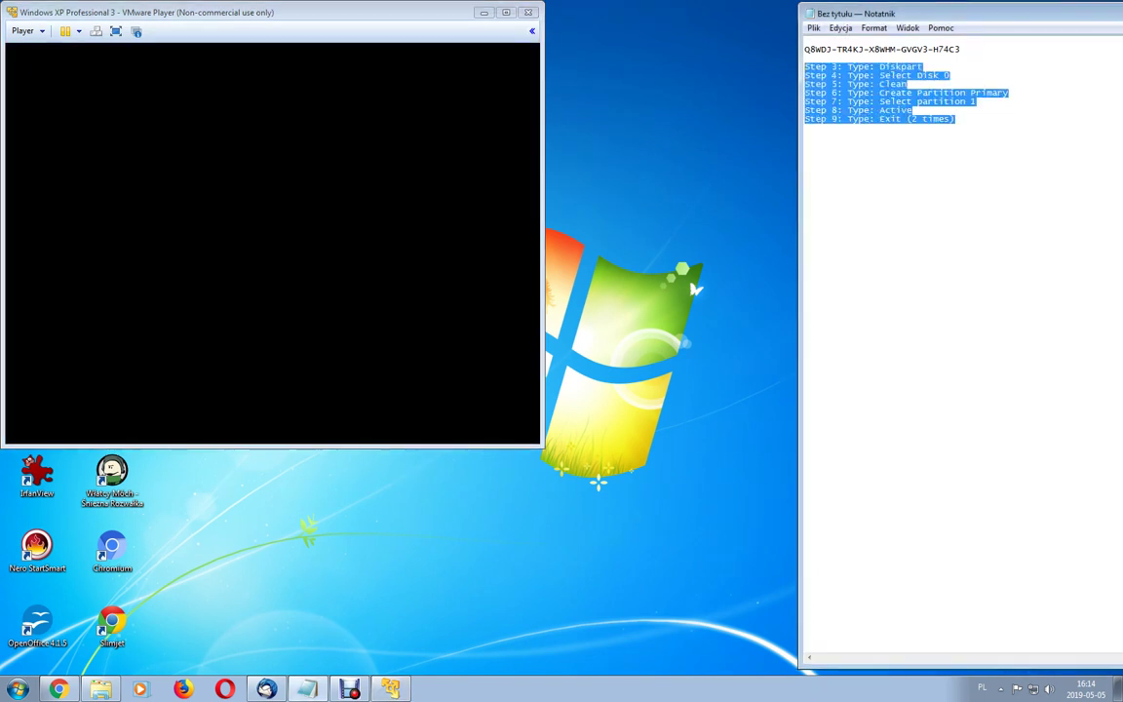
{"action": "key", "text": "Delete"}
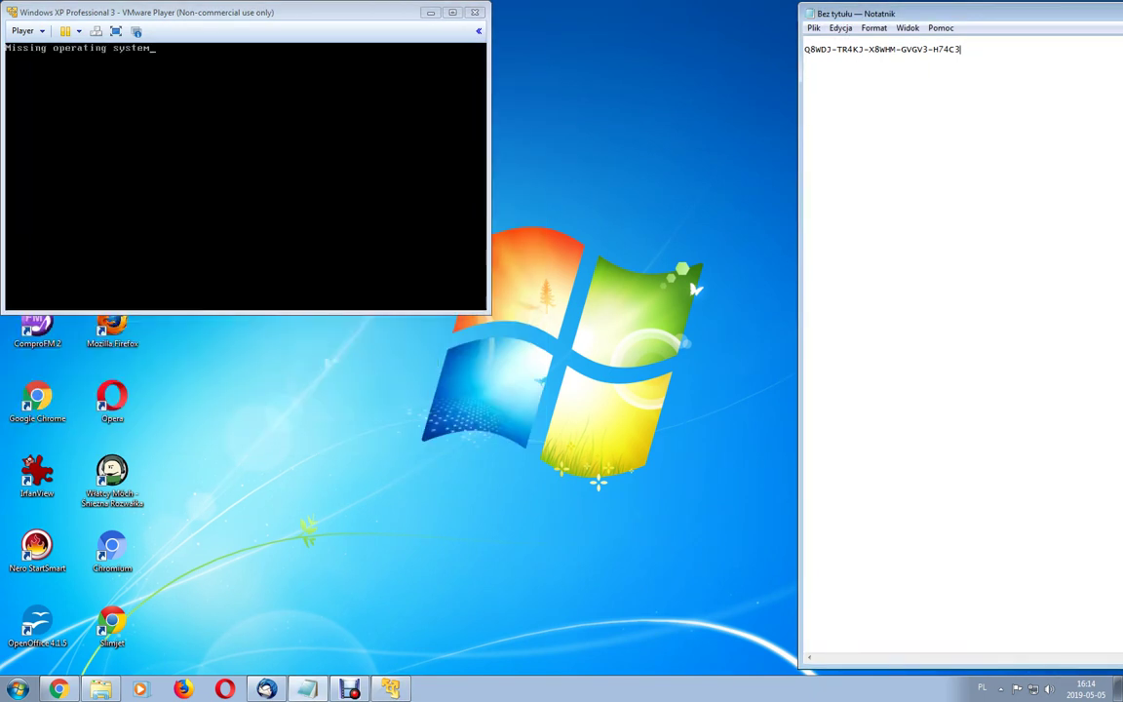
Restart the guest twice more from the Player menu, confirming the reset
{"action": "left_click", "coordinate": [24, 31]}
{"action": "mouse_move", "coordinate": [117, 69]}
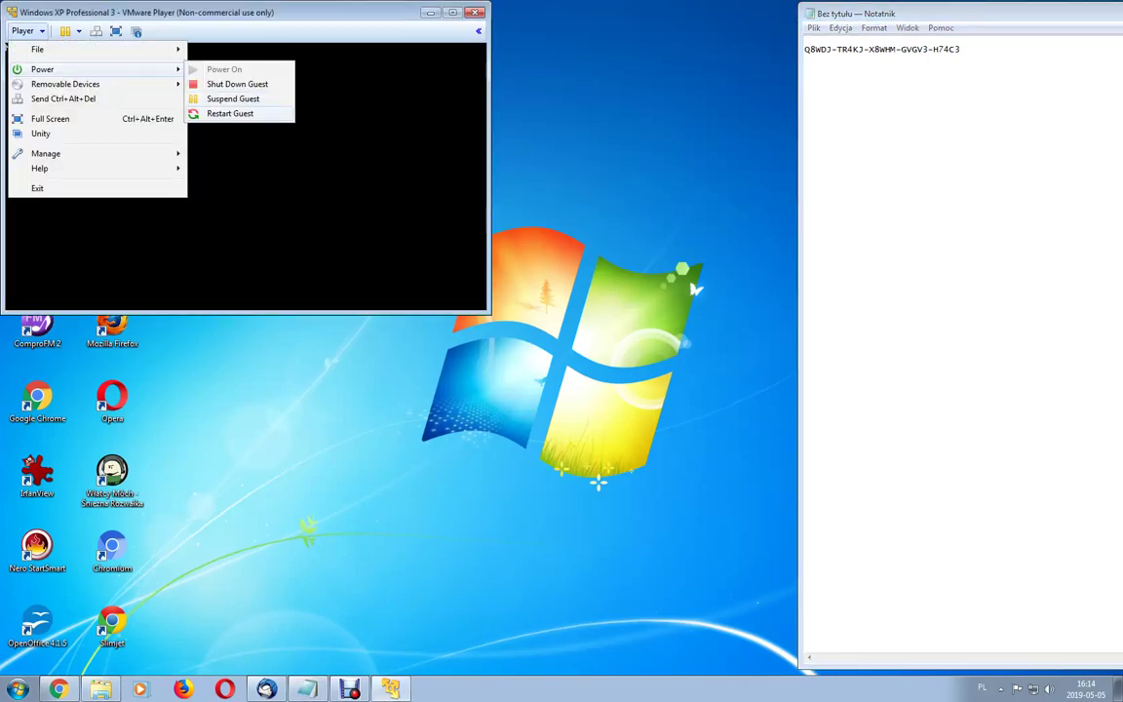
{"action": "left_click", "coordinate": [238, 112]}
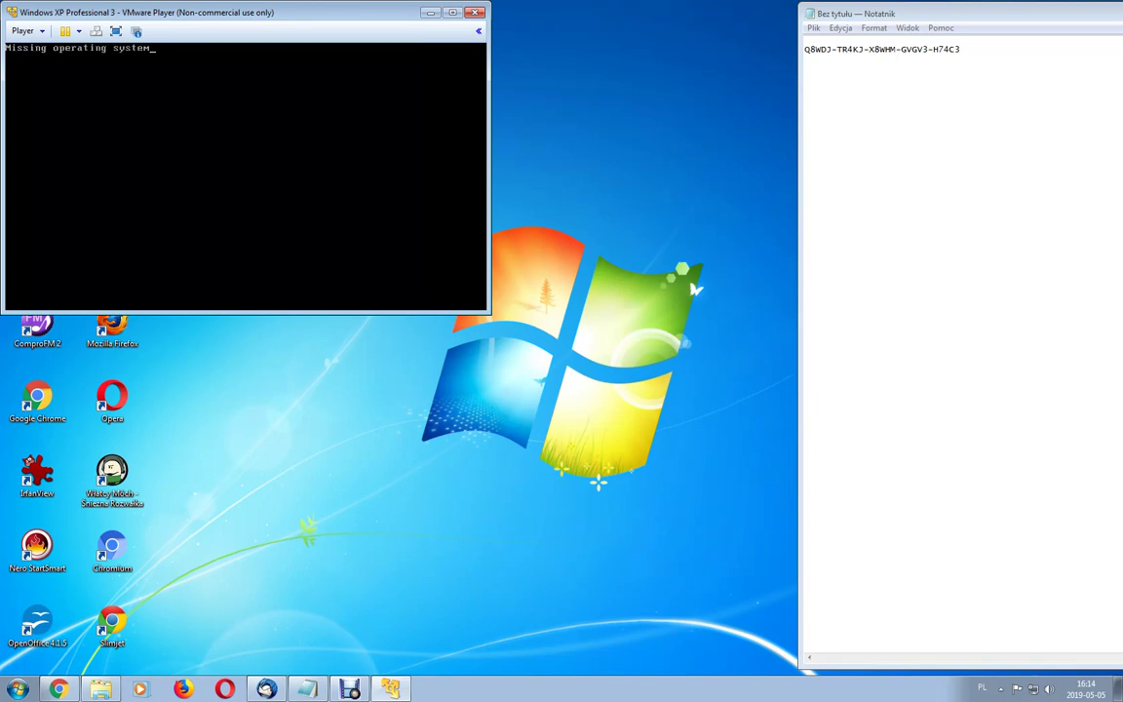
{"action": "left_click", "coordinate": [24, 30]}
{"action": "mouse_move", "coordinate": [58, 69]}
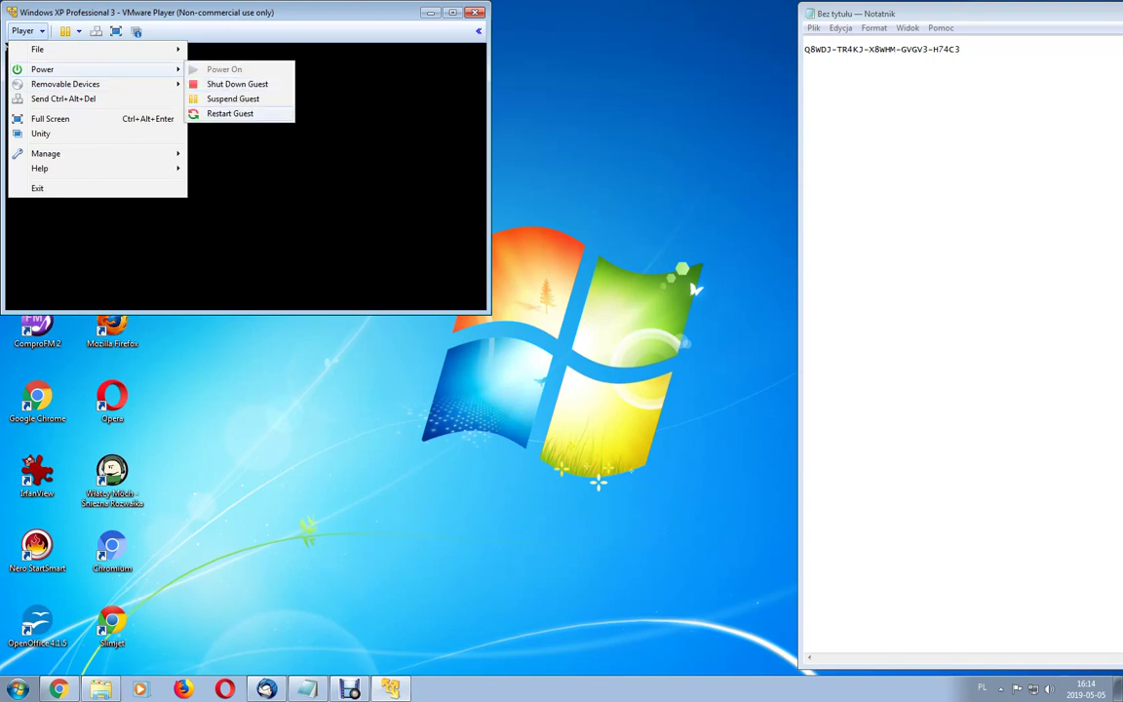
{"action": "left_click", "coordinate": [230, 113]}
{"action": "key", "text": "Return"}
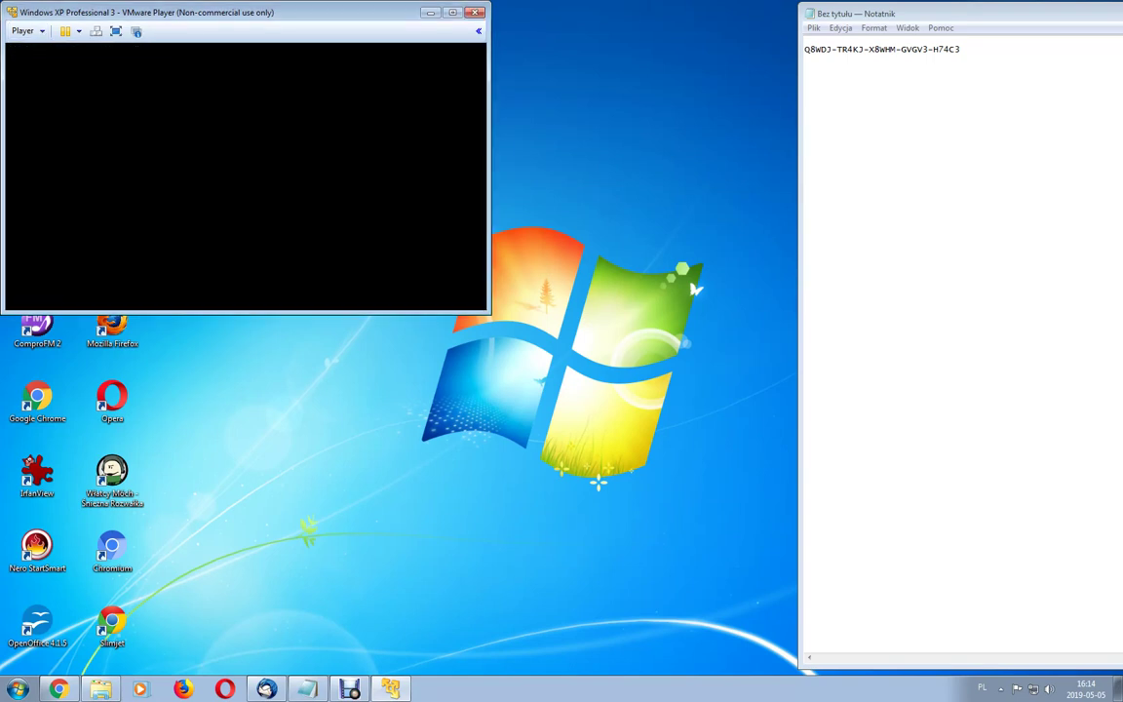
Boot the guest from the CD-ROM Drive via the boot menu and minimize the notes window
{"action": "key", "text": "Escape"}
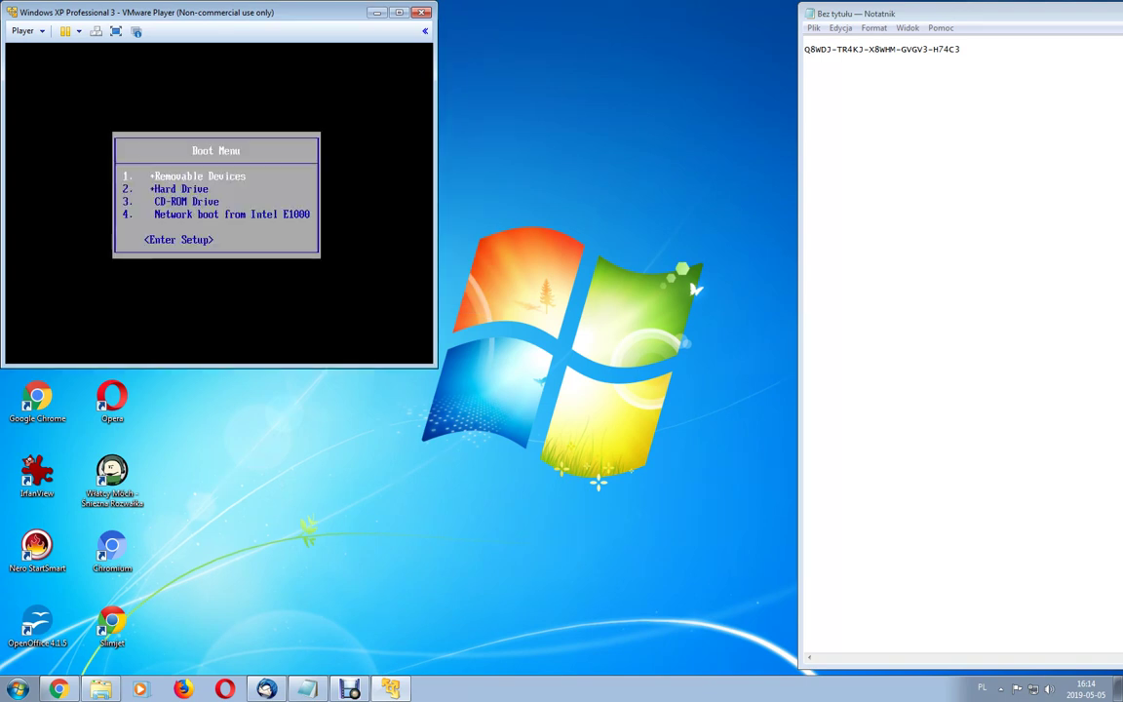
{"action": "key", "text": "Down"}
{"action": "key", "text": "Down"}
{"action": "key", "text": "Return"}
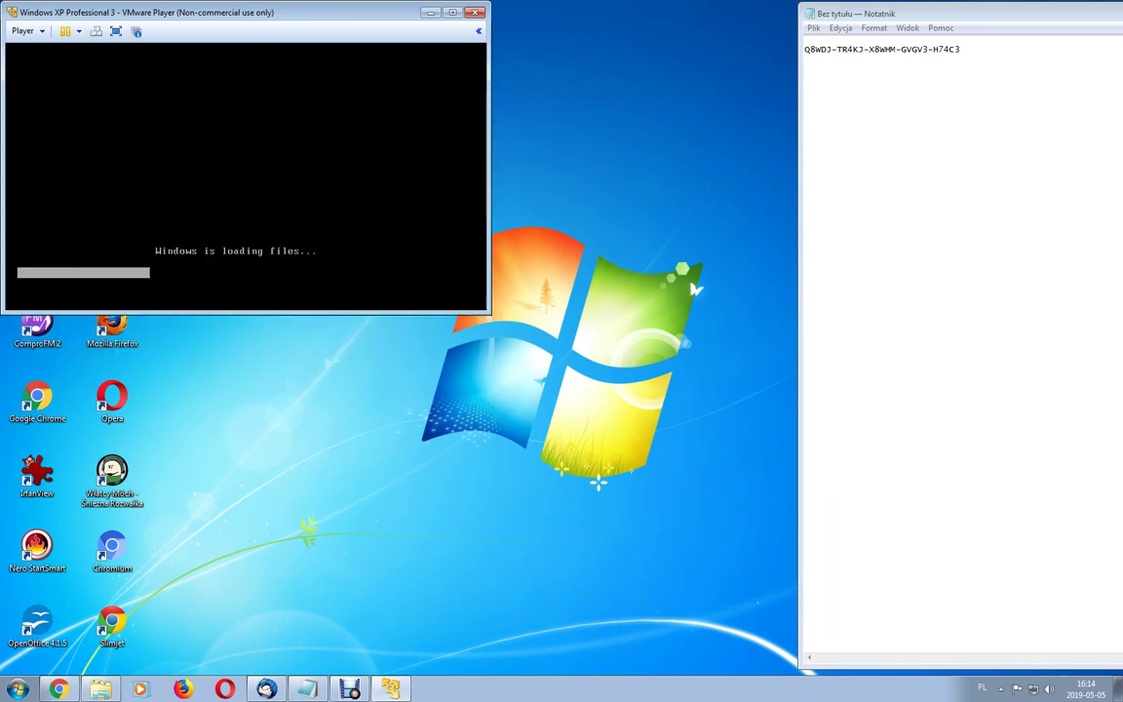
{"action": "right_click", "coordinate": [837, 19]}
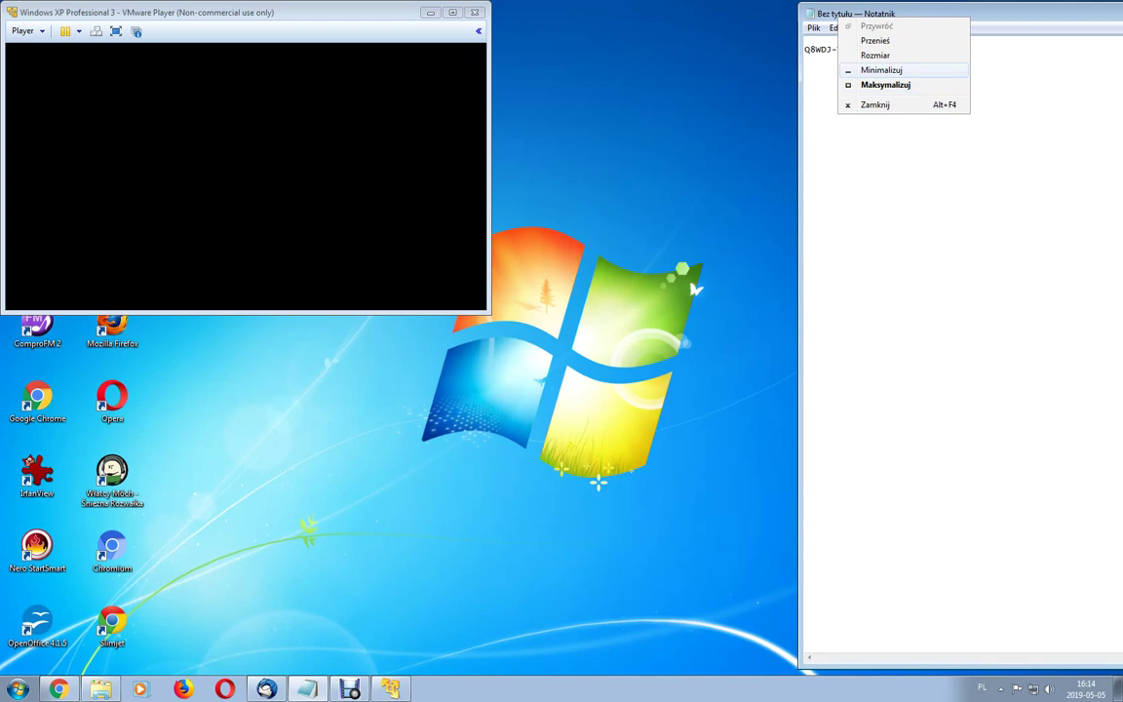
{"action": "left_click", "coordinate": [881, 70]}
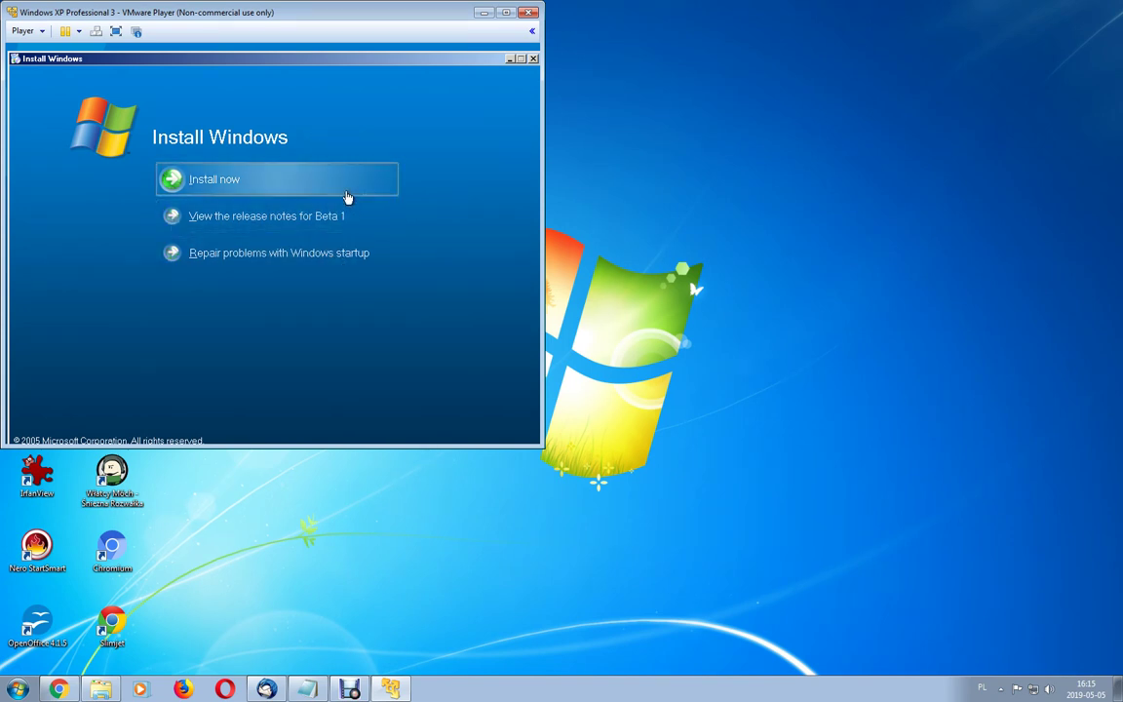
Start the installation and submit the product key copied from the notes
{"action": "left_click", "coordinate": [347, 195]}
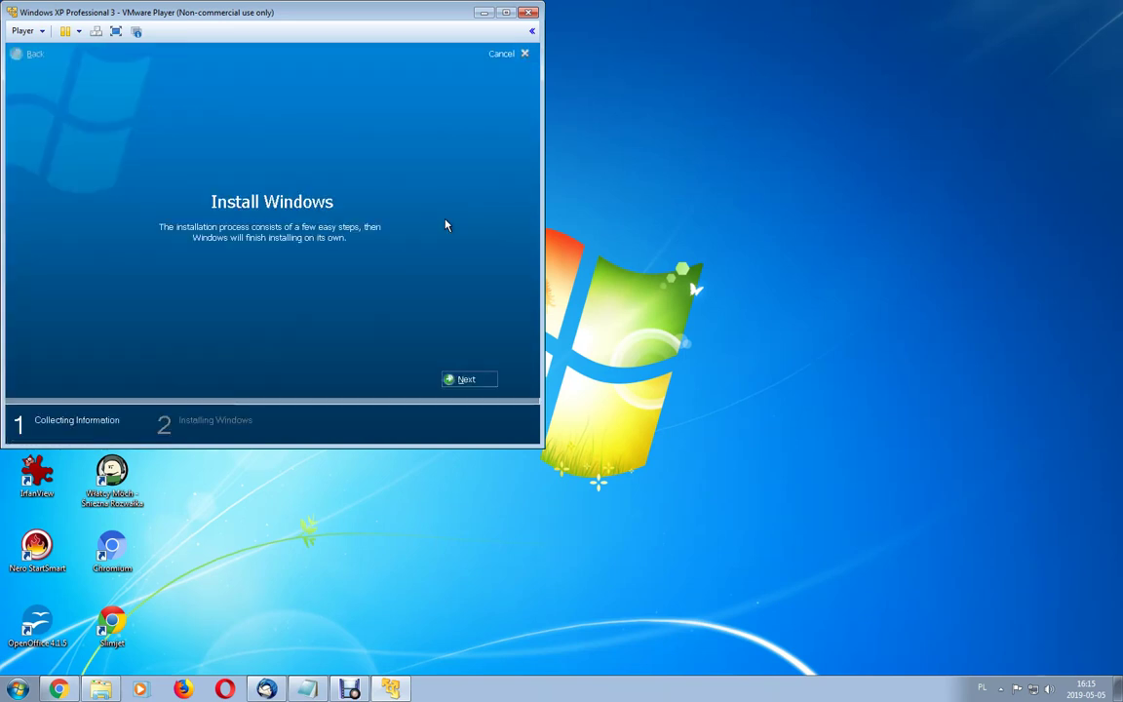
{"action": "left_click", "coordinate": [465, 380]}
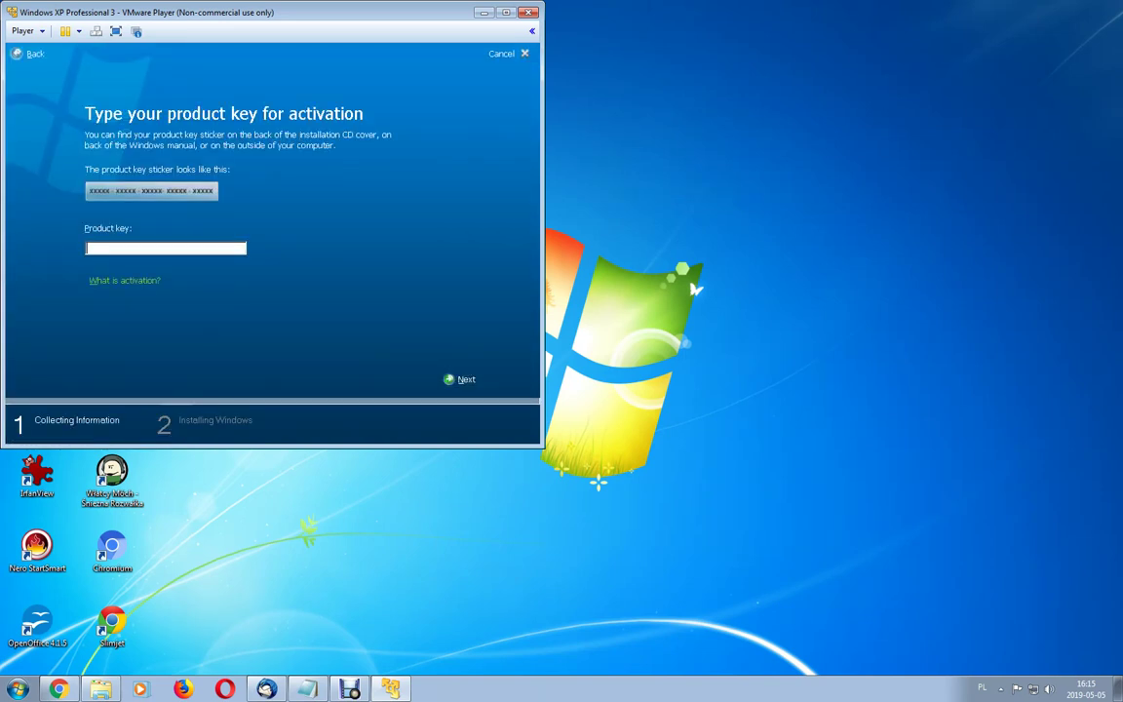
{"action": "key", "text": "alt+Tab"}
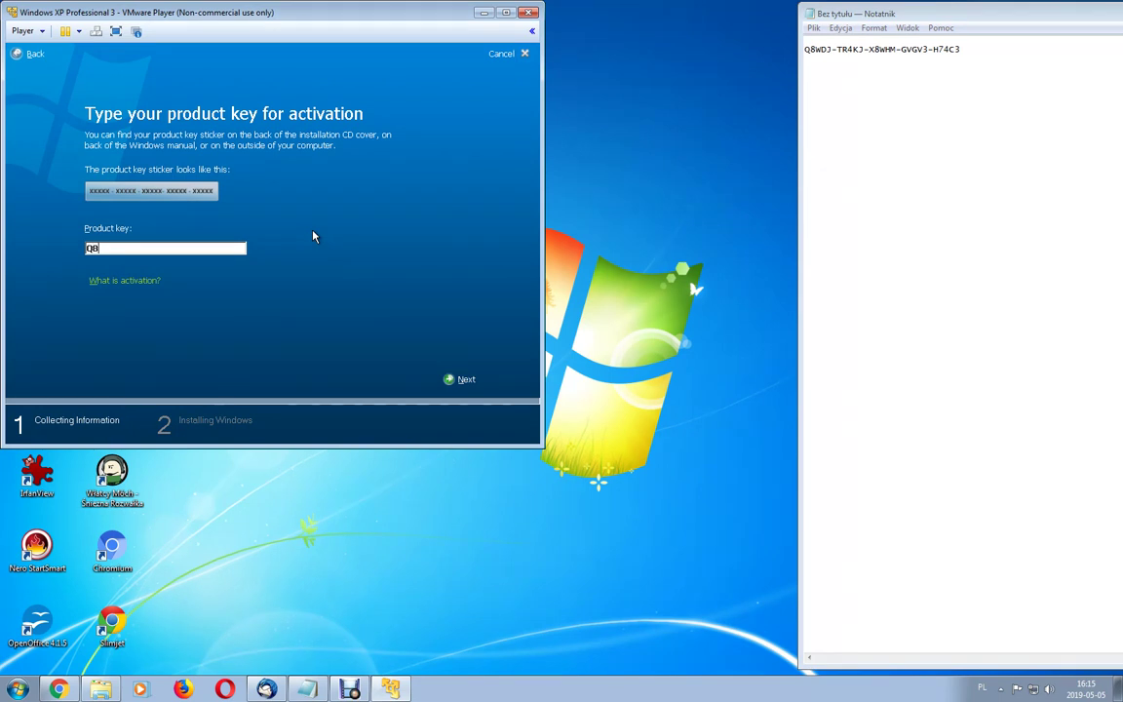
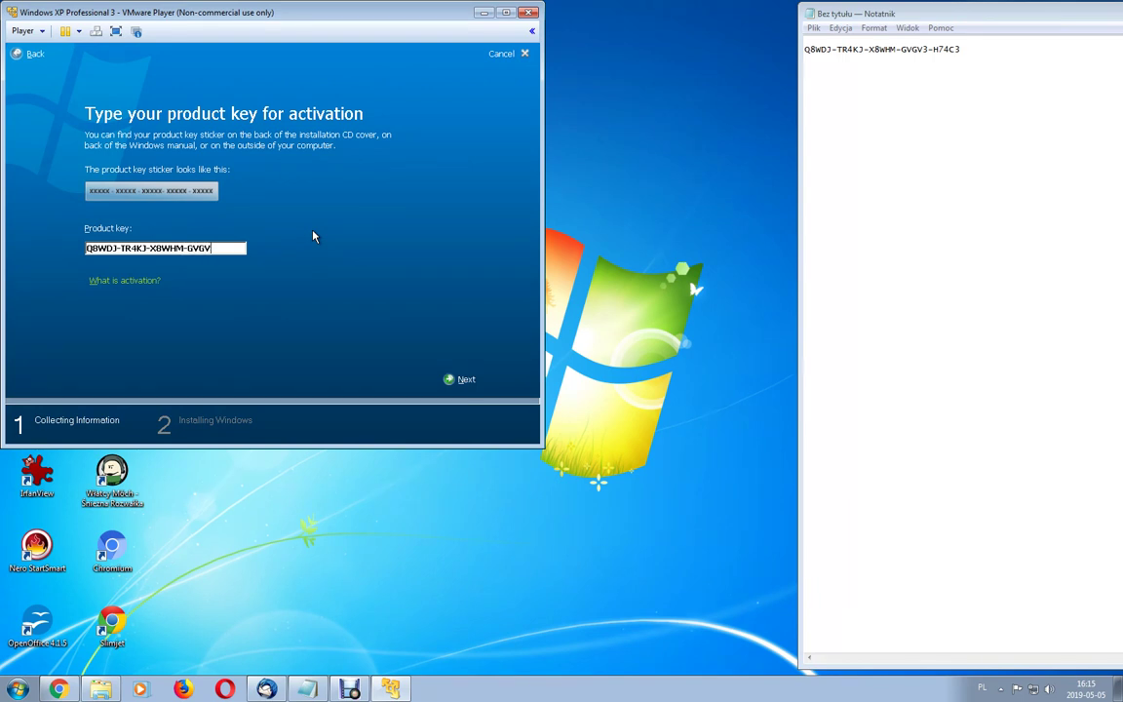
{"action": "key", "text": "Return"}
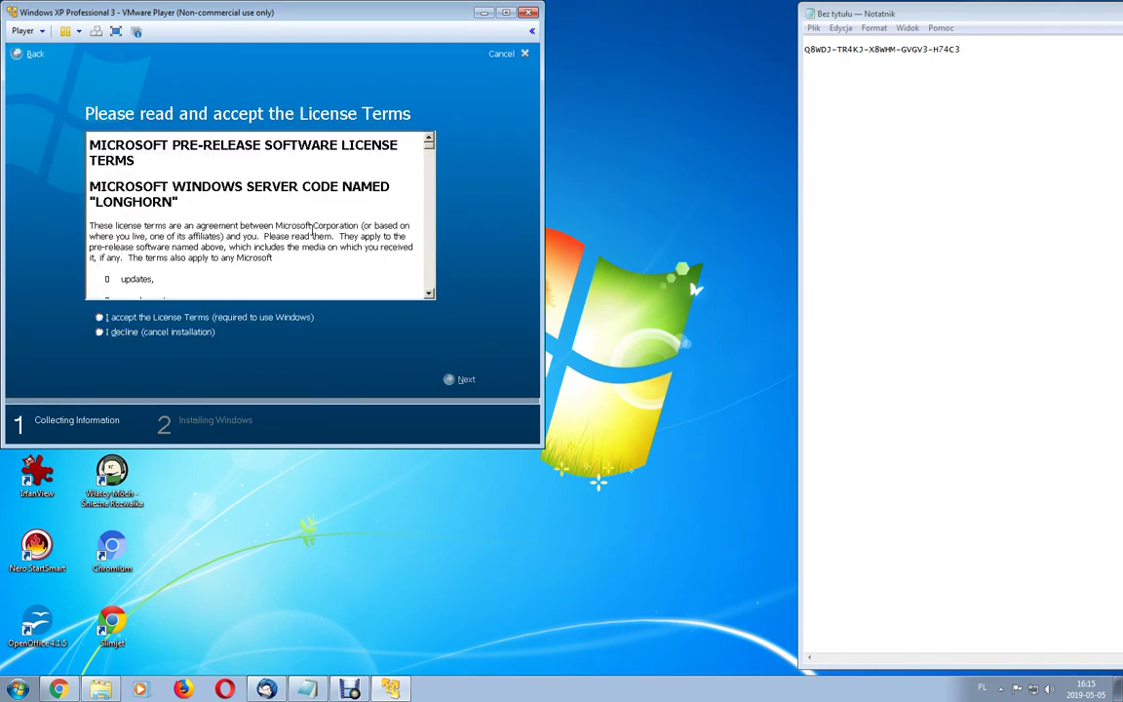
Accept the license terms, close the note without saving, and continue past the license page
{"action": "key", "text": "Up"}
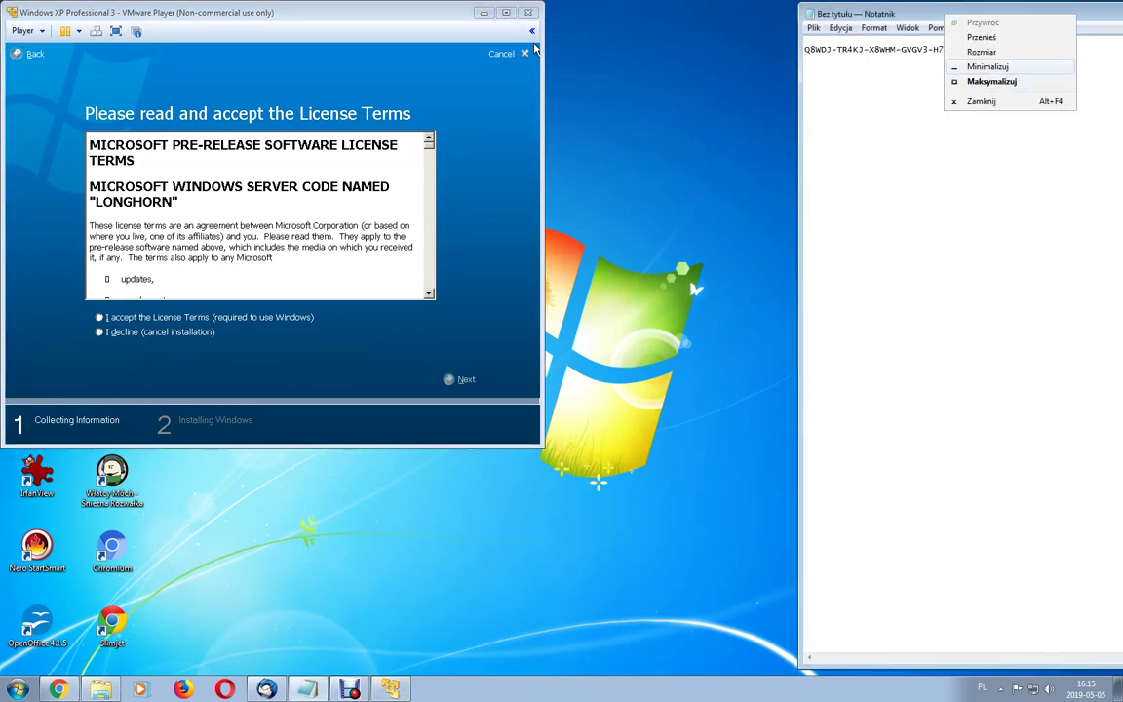
{"action": "key", "text": "Return"}
{"action": "left_click", "coordinate": [279, 319]}
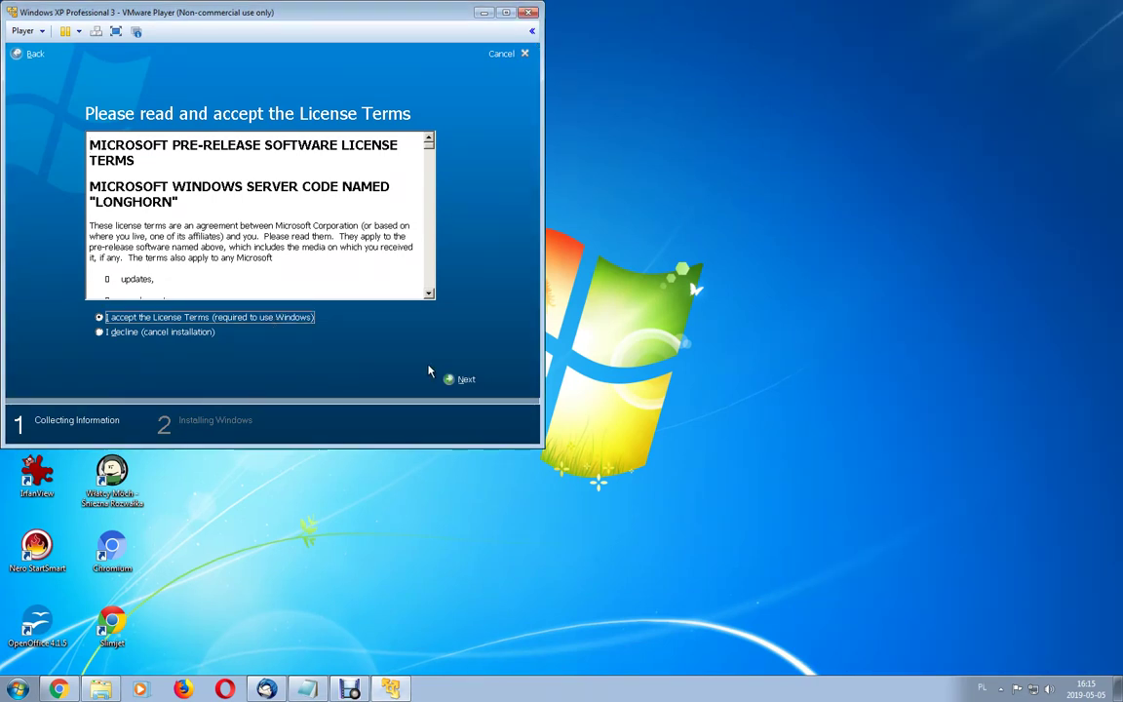
{"action": "key", "text": "alt+F4"}
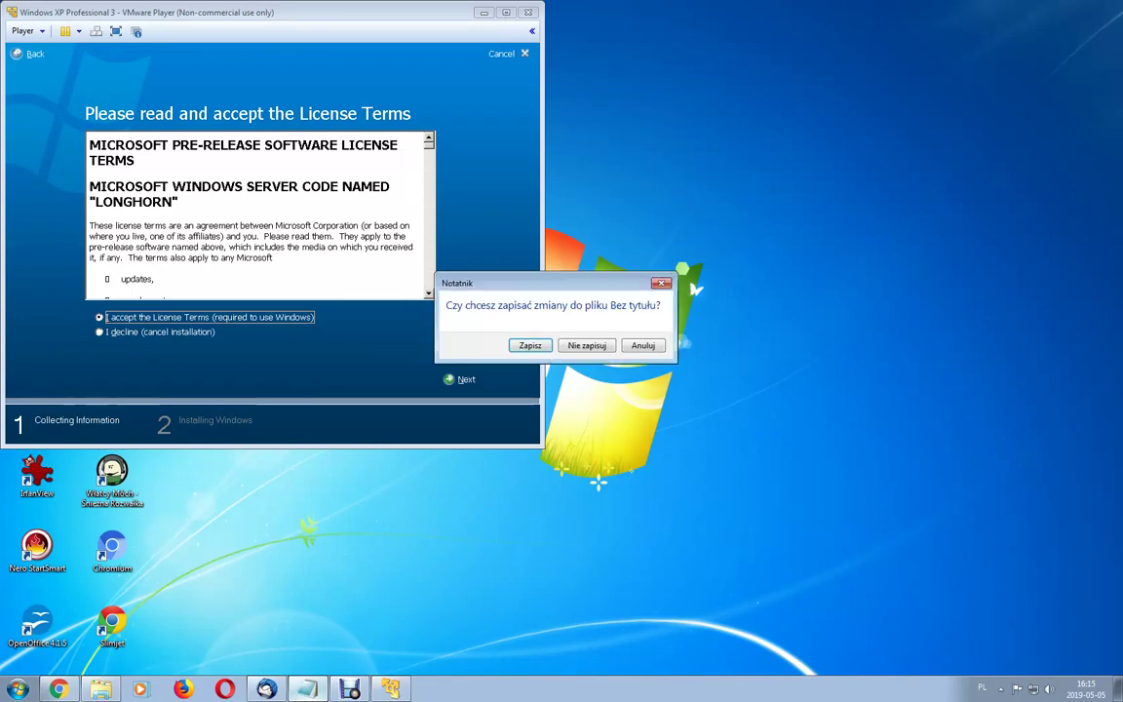
{"action": "left_click", "coordinate": [587, 345]}
{"action": "left_click", "coordinate": [466, 379]}
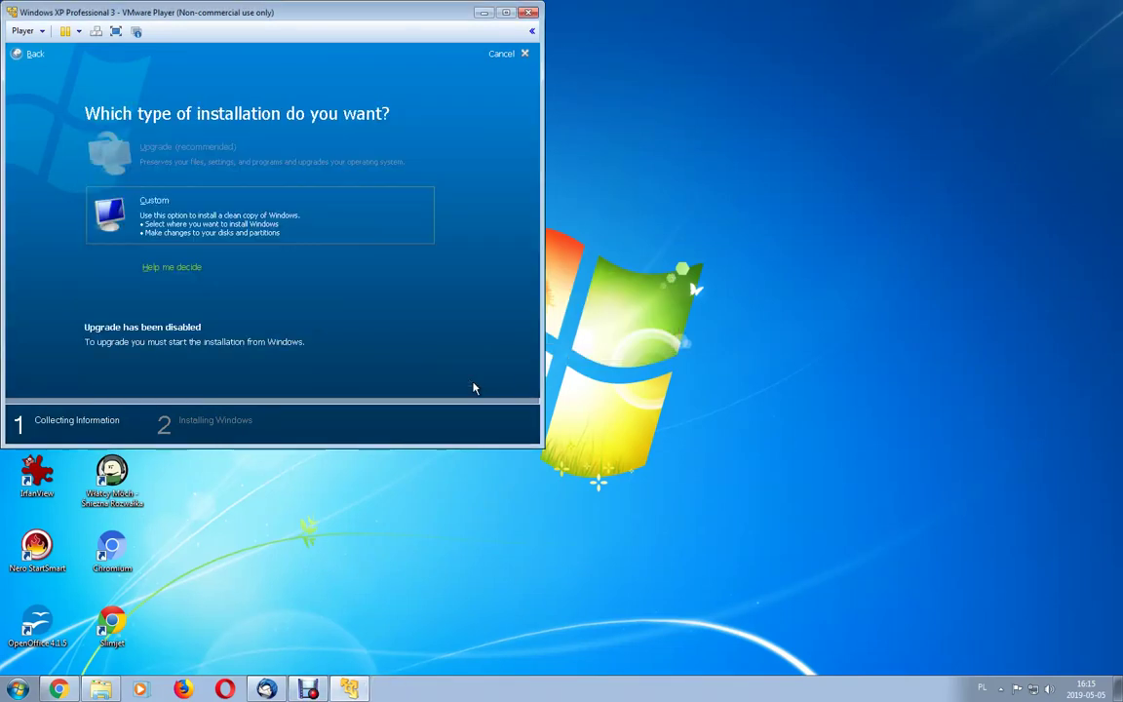
Choose a custom install on Disk 0, Partition 1, name the computer LH-CAVERIA, and start installing
{"action": "left_click", "coordinate": [353, 233]}
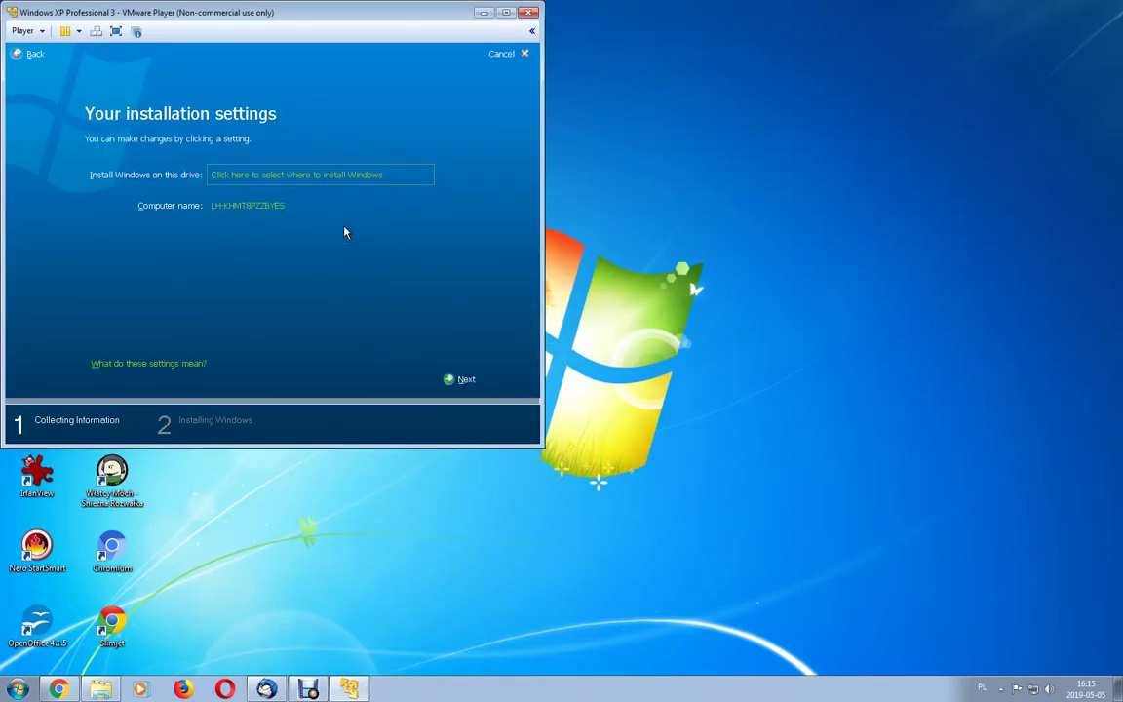
{"action": "left_click", "coordinate": [292, 214]}
{"action": "type", "text": "LH-CAVERIA"}
{"action": "key", "text": "Return"}
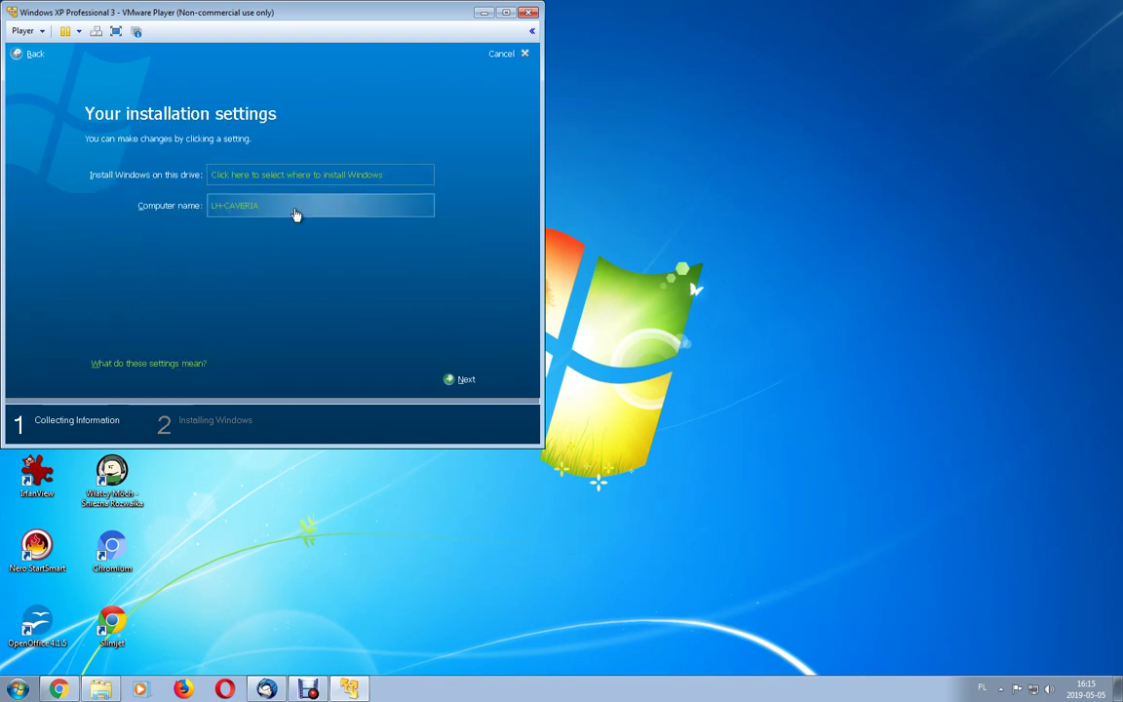
{"action": "key", "text": "Return"}
{"action": "key", "text": "Return"}
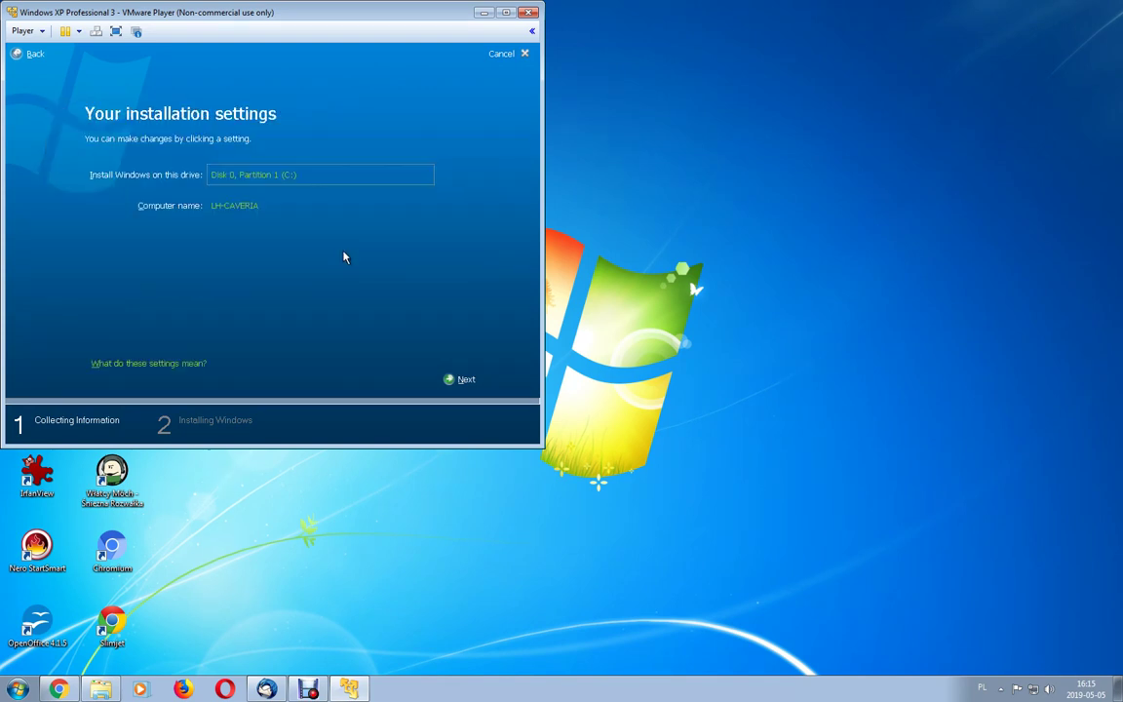
{"action": "left_click", "coordinate": [450, 382]}
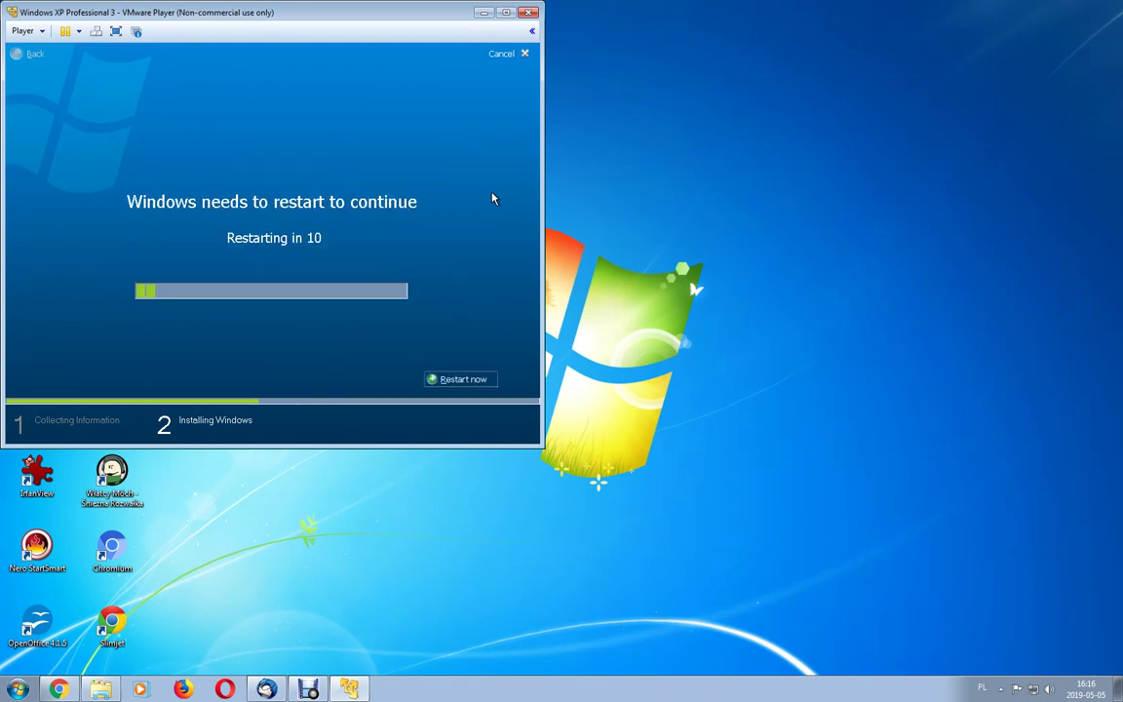
Restart the Longhorn virtual machine now instead of waiting for the countdown
{"action": "left_click", "coordinate": [478, 379]}
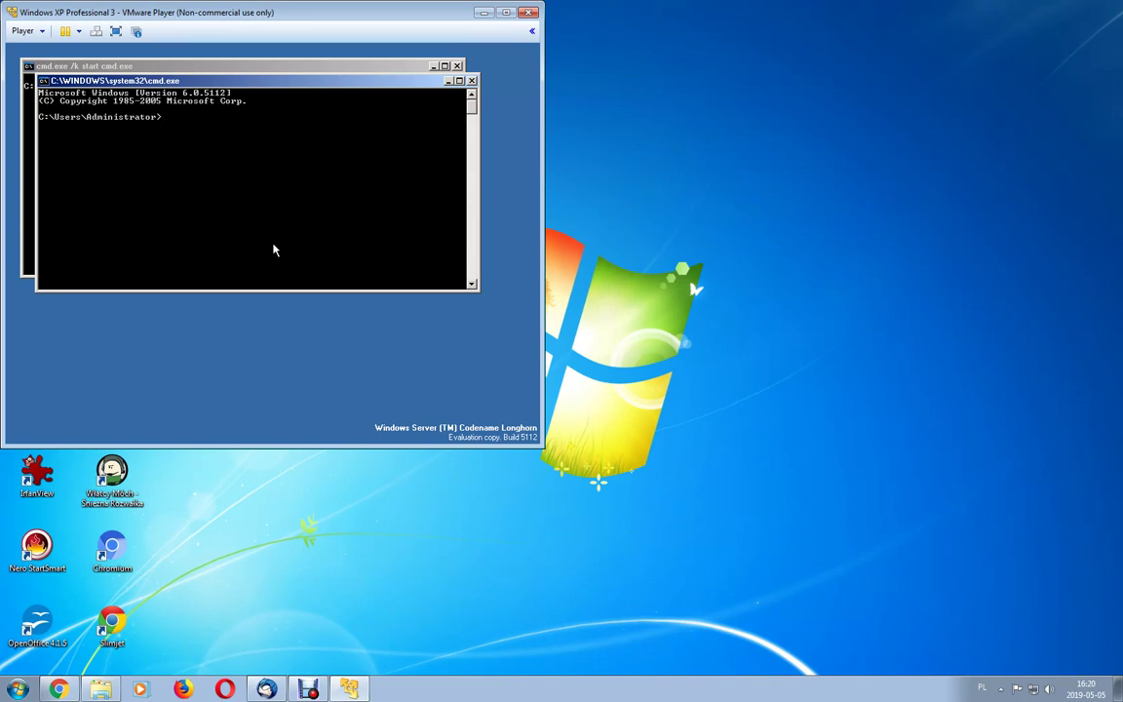
Run ver to show Longhorn version 6.0.5112, then try winver
{"action": "type", "text": "ver"}
{"action": "key", "text": "Return"}
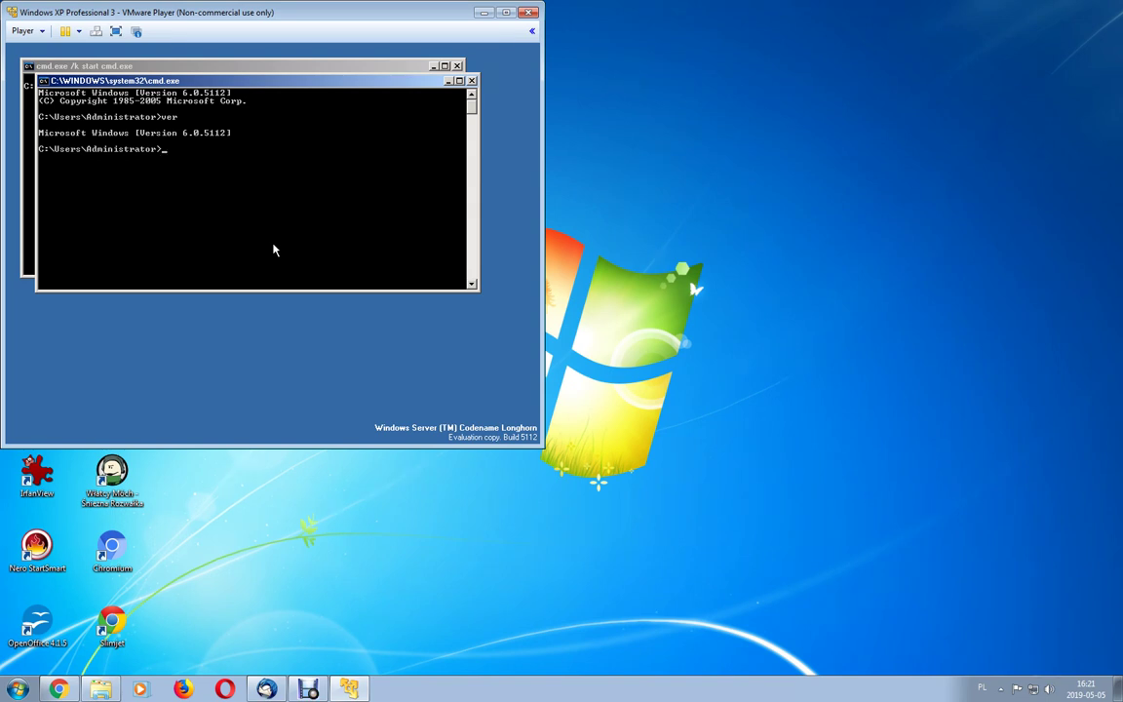
{"action": "type", "text": "winver"}
{"action": "key", "text": "Return"}
Launch a second prompt with start, try end and erase, then close the newest window
{"action": "type", "text": "note"}
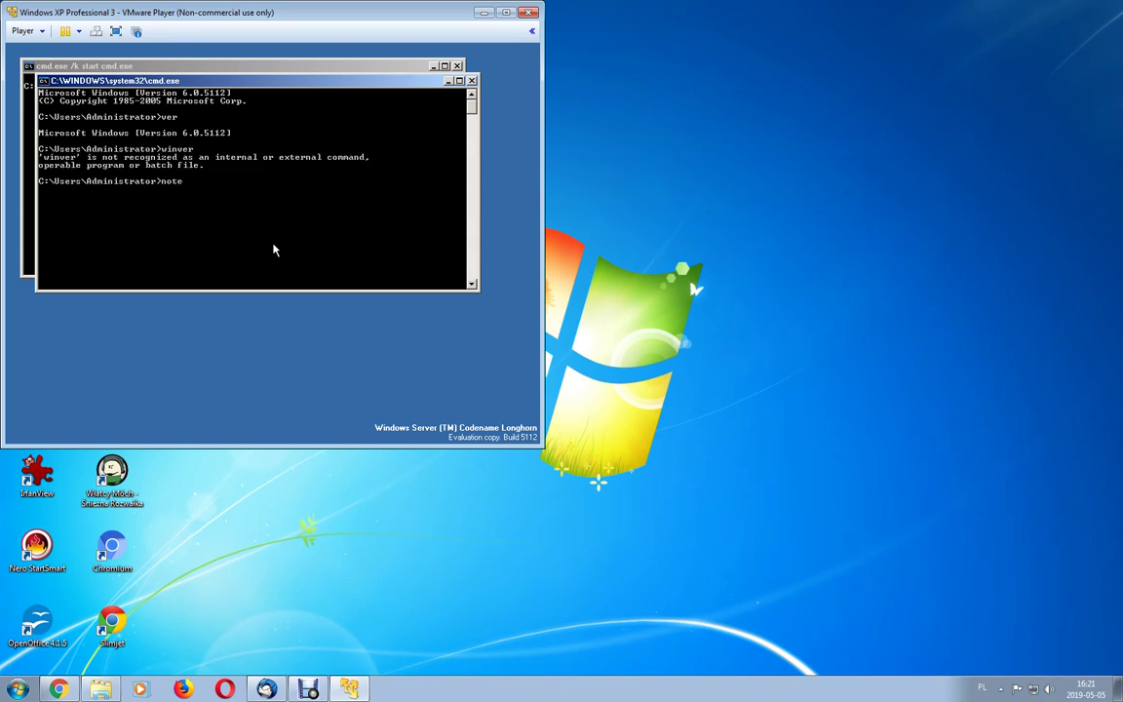
{"action": "key", "text": "BackSpace"}
{"action": "key", "text": "BackSpace"}
{"action": "key", "text": "BackSpace"}
{"action": "key", "text": "BackSpace"}
{"action": "type", "text": "start"}
{"action": "key", "text": "Return"}
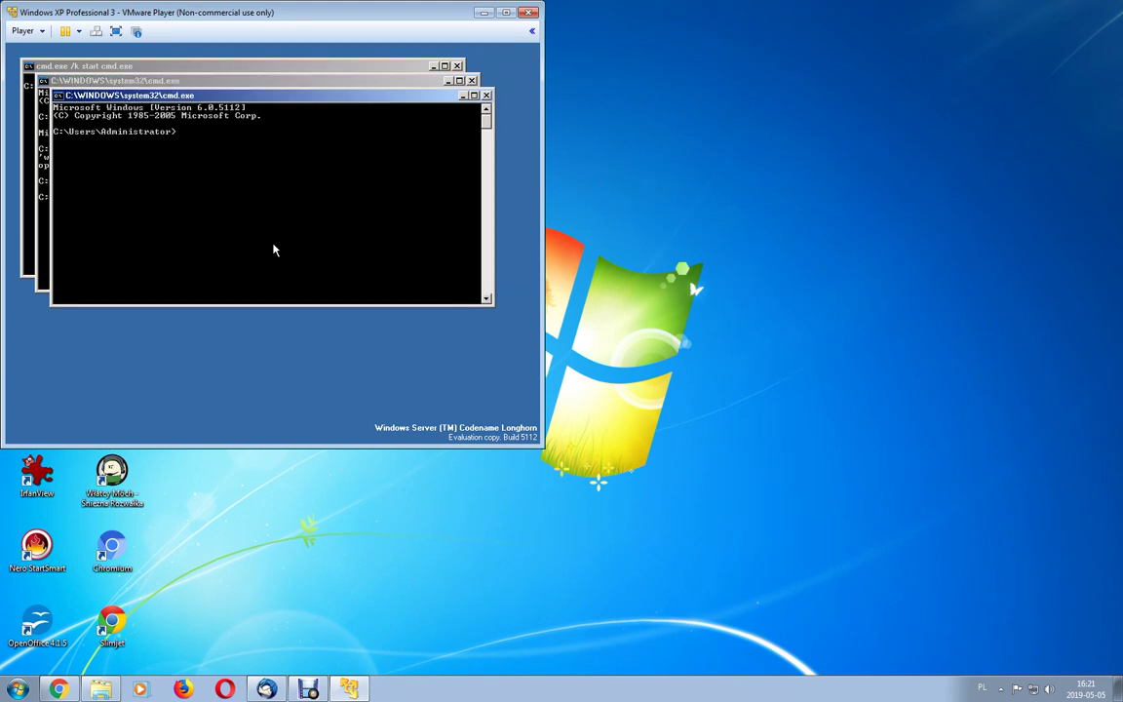
{"action": "type", "text": "end"}
{"action": "key", "text": "Return"}
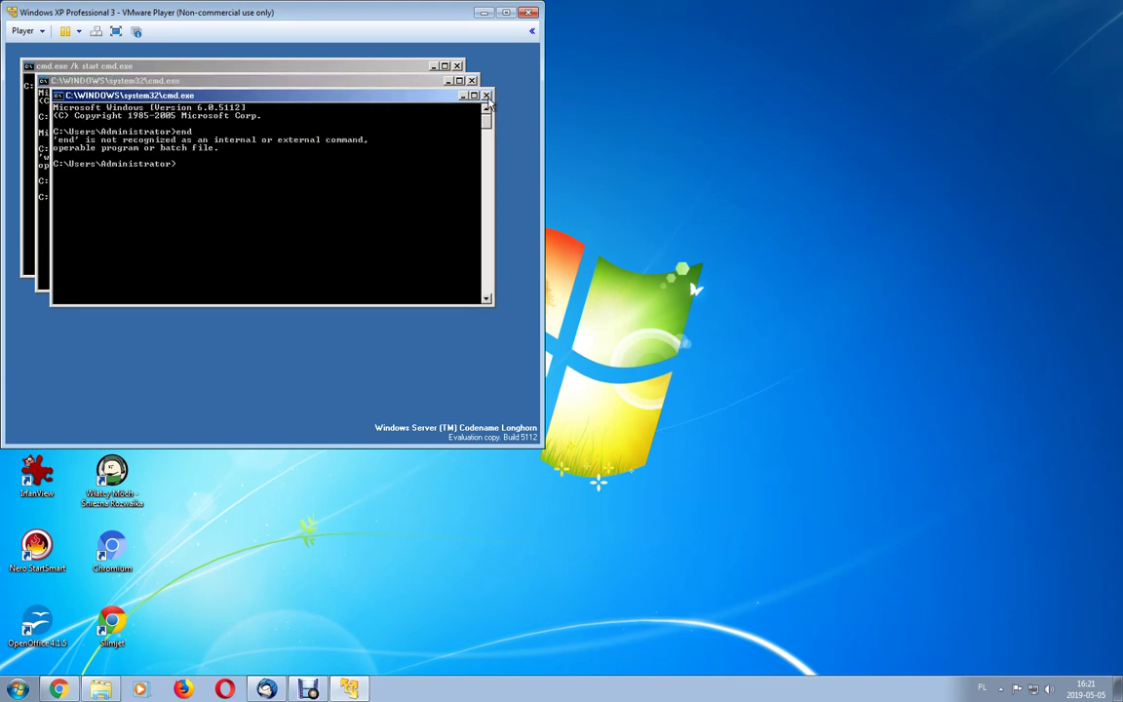
{"action": "type", "text": "erase"}
{"action": "key", "text": "Return"}
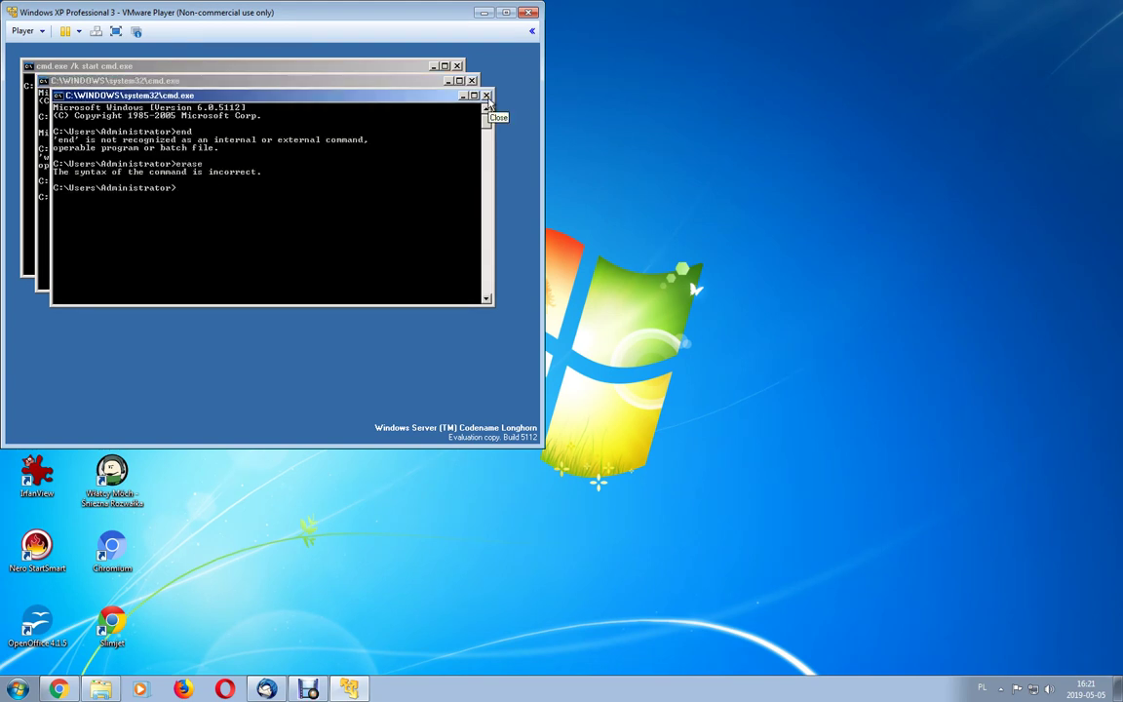
{"action": "left_click", "coordinate": [486, 96]}
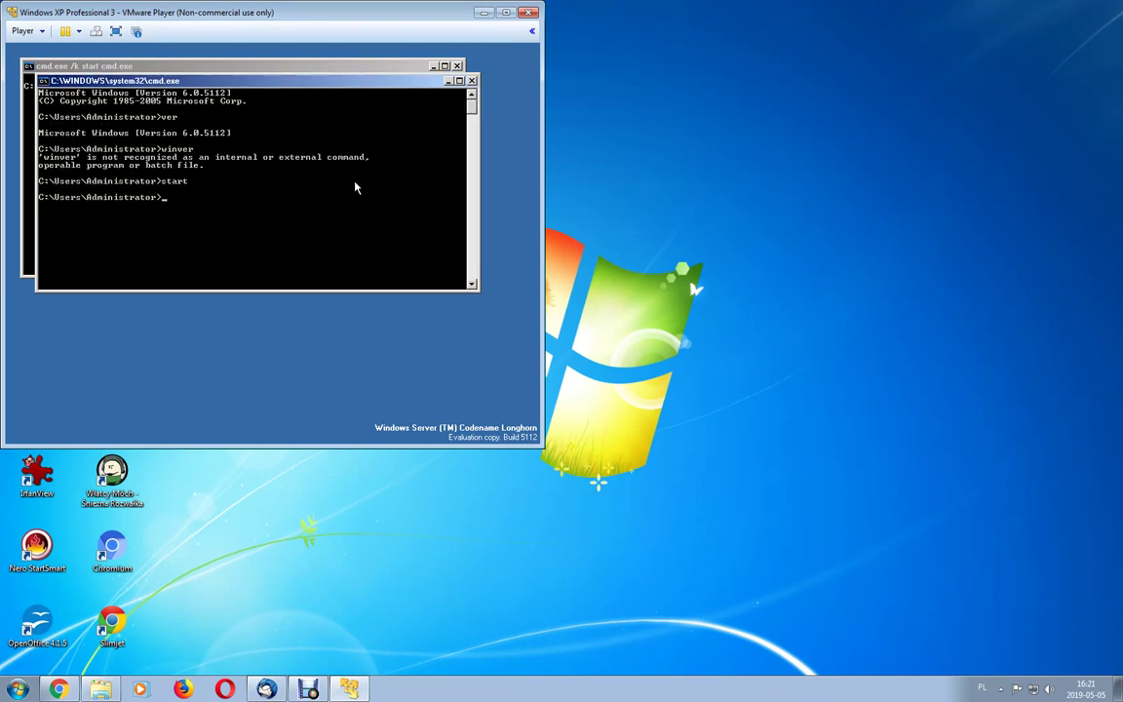
Try running notepad, wordpad and taskmgr at the command prompt
{"action": "type", "text": "notepad"}
{"action": "key", "text": "Return"}
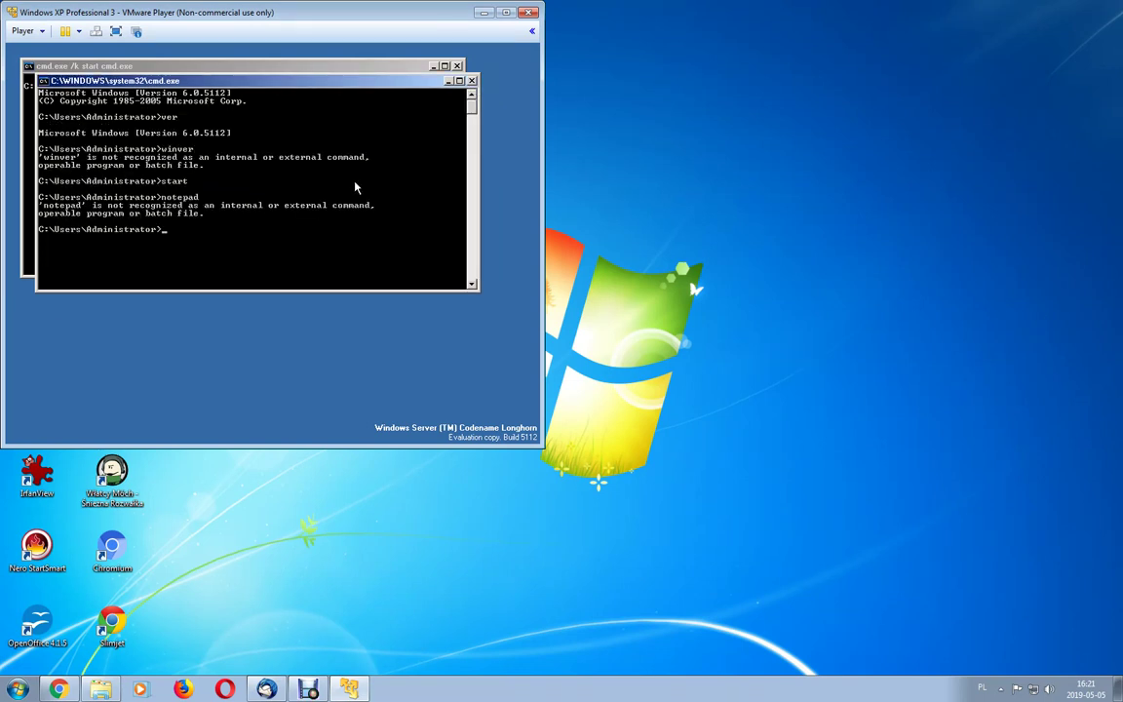
{"action": "type", "text": "wordpad"}
{"action": "key", "text": "Return"}
{"action": "type", "text": "taskmgr"}
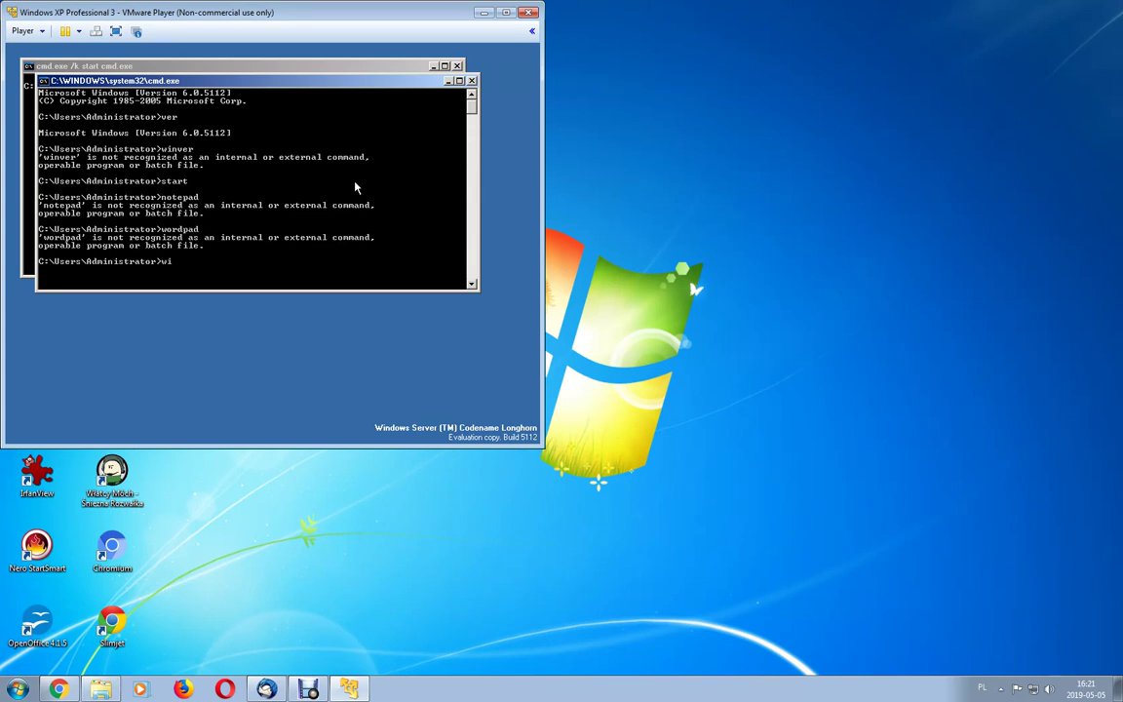
{"action": "key", "text": "Return"}
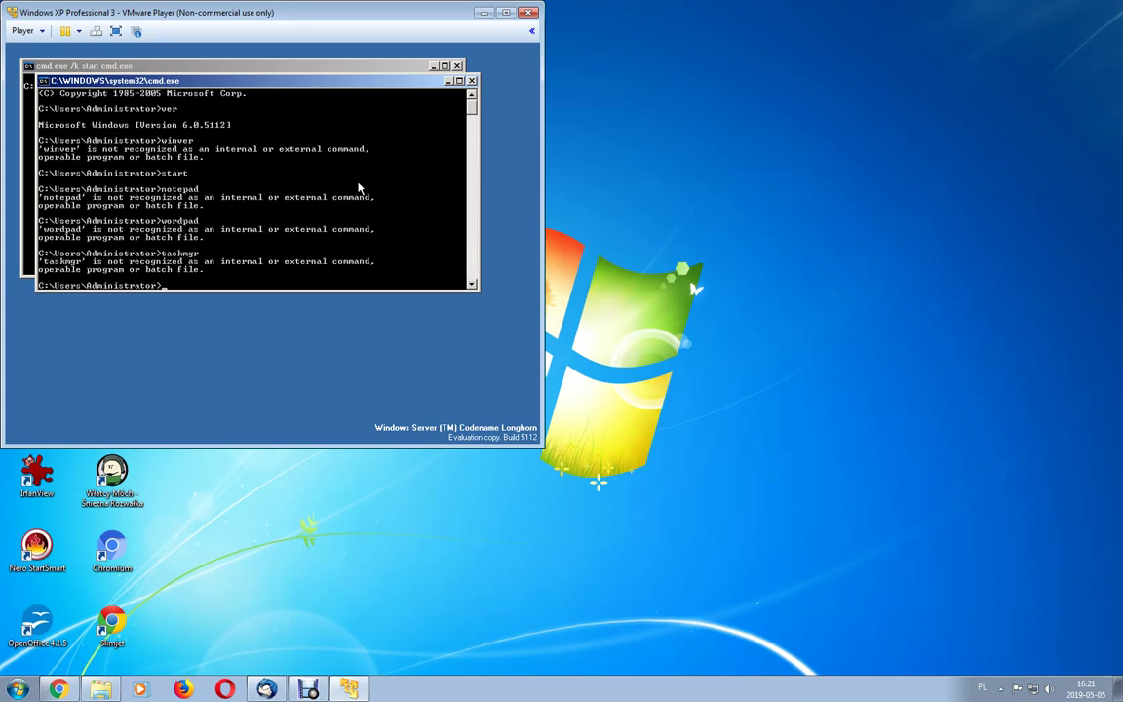
Try 'start notepad' and 'start taskmgr', dismissing each not-found error
{"action": "type", "text": "start notepad"}
{"action": "key", "text": "Return"}
{"action": "left_click", "coordinate": [276, 282]}
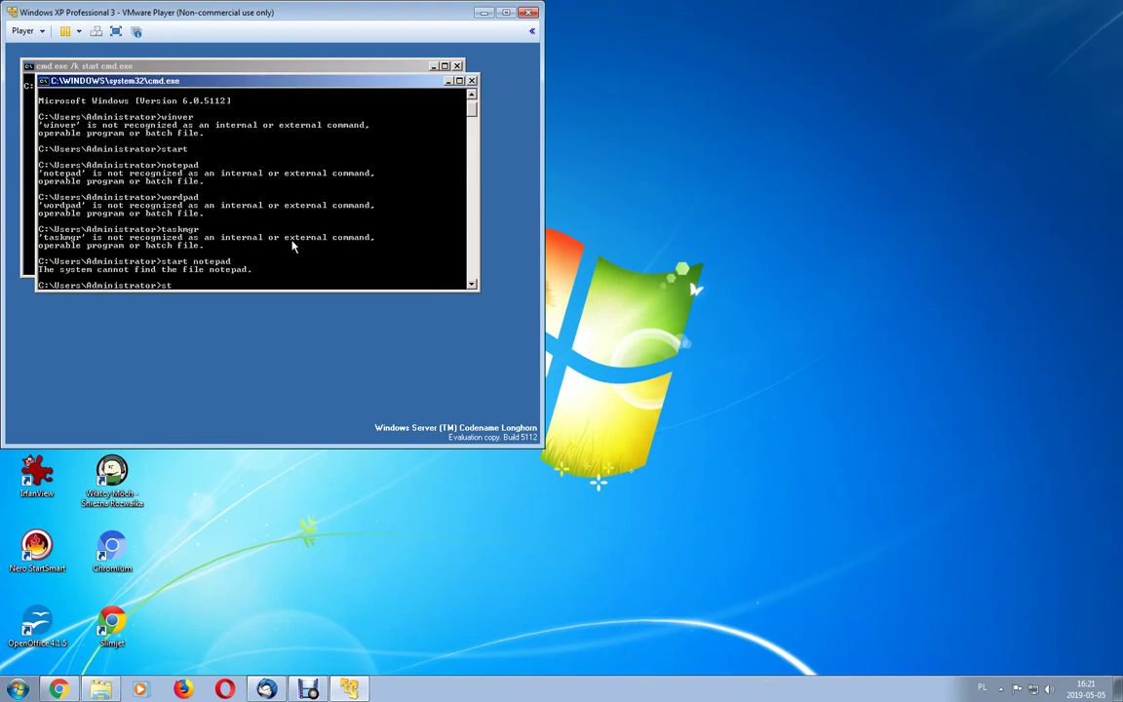
{"action": "type", "text": "start taskmgr"}
{"action": "key", "text": "Return"}
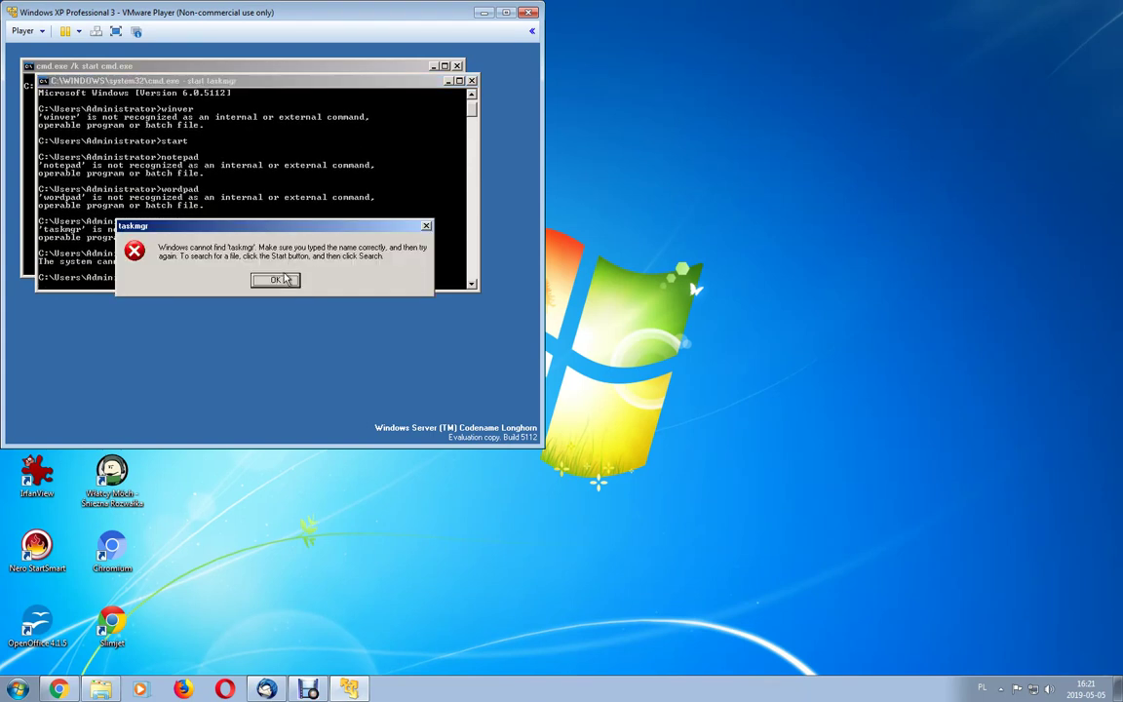
{"action": "left_click", "coordinate": [276, 279]}
Retry notepad in the original window, then submit 'This a Longhorn video!' in the cmd.exe /k window
{"action": "left_click", "coordinate": [30, 123]}
{"action": "type", "text": "s"}
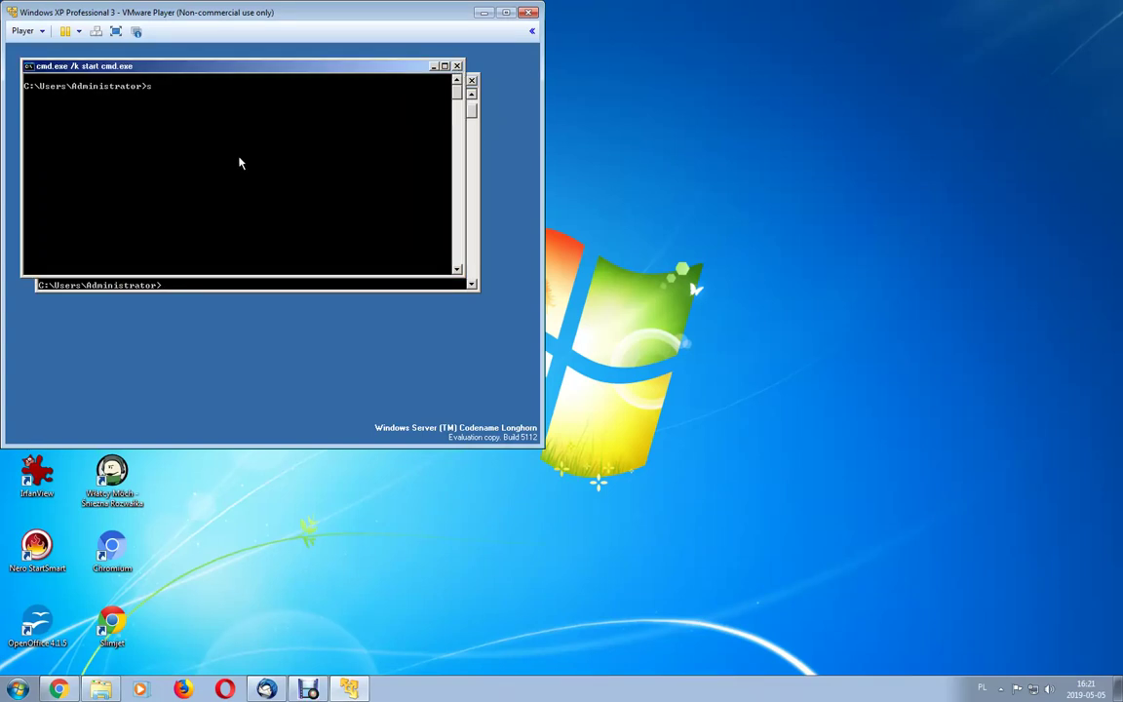
{"action": "type", "text": "otepad"}
{"action": "key", "text": "Return"}
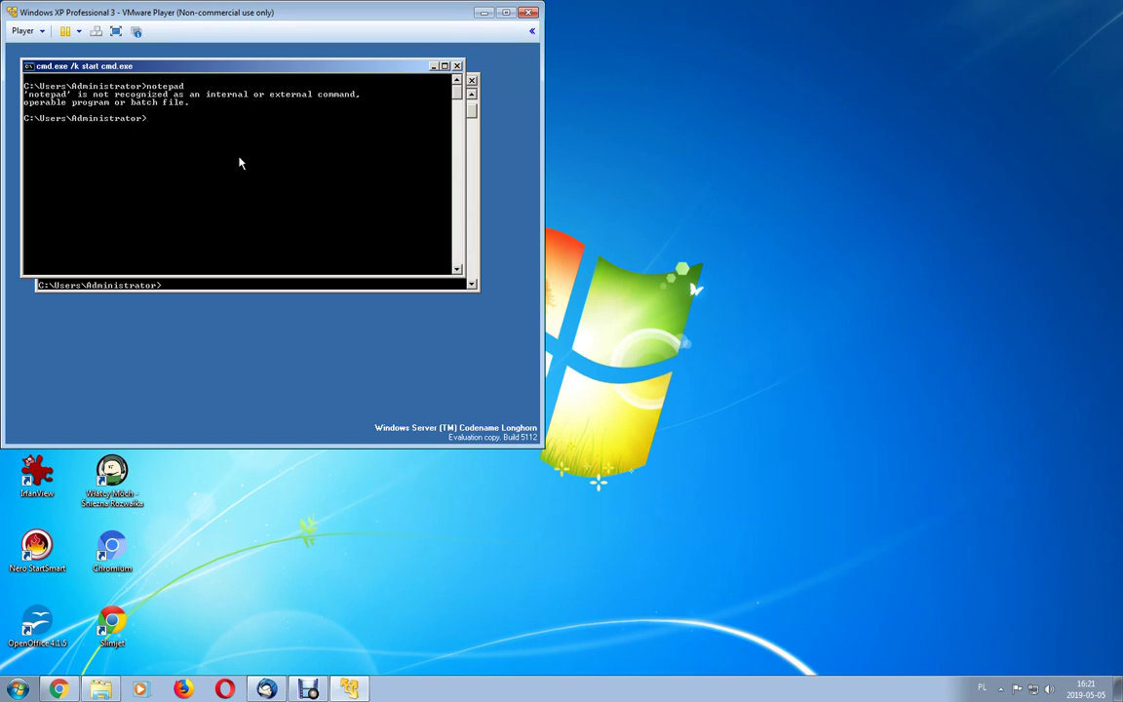
{"action": "key", "text": "alt+Tab"}
{"action": "key", "text": "alt+Tab"}
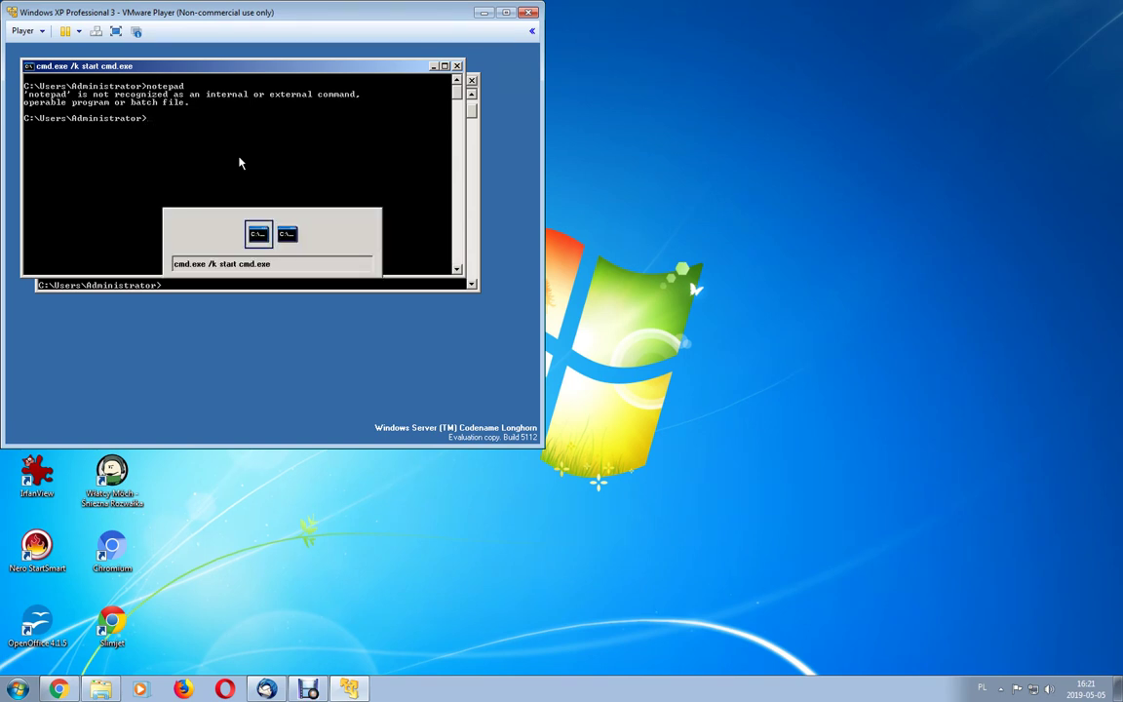
{"action": "type", "text": "p"}
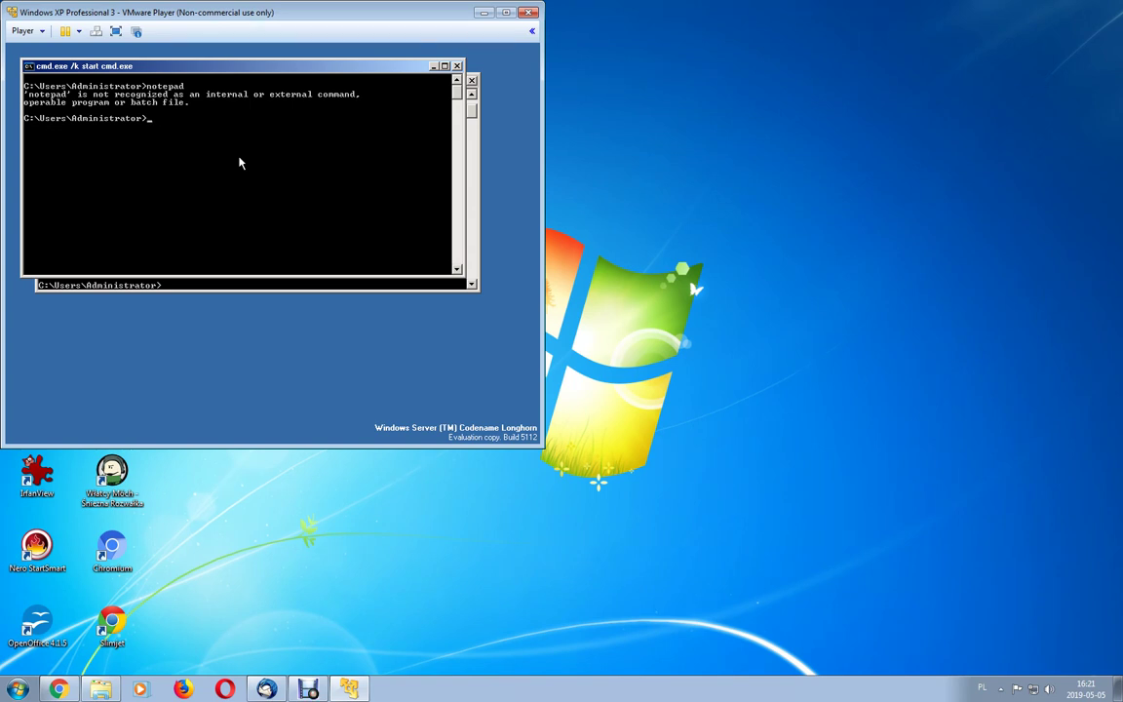
{"action": "type", "text": "This a Longhorn video!"}
{"action": "key", "text": "Return"}
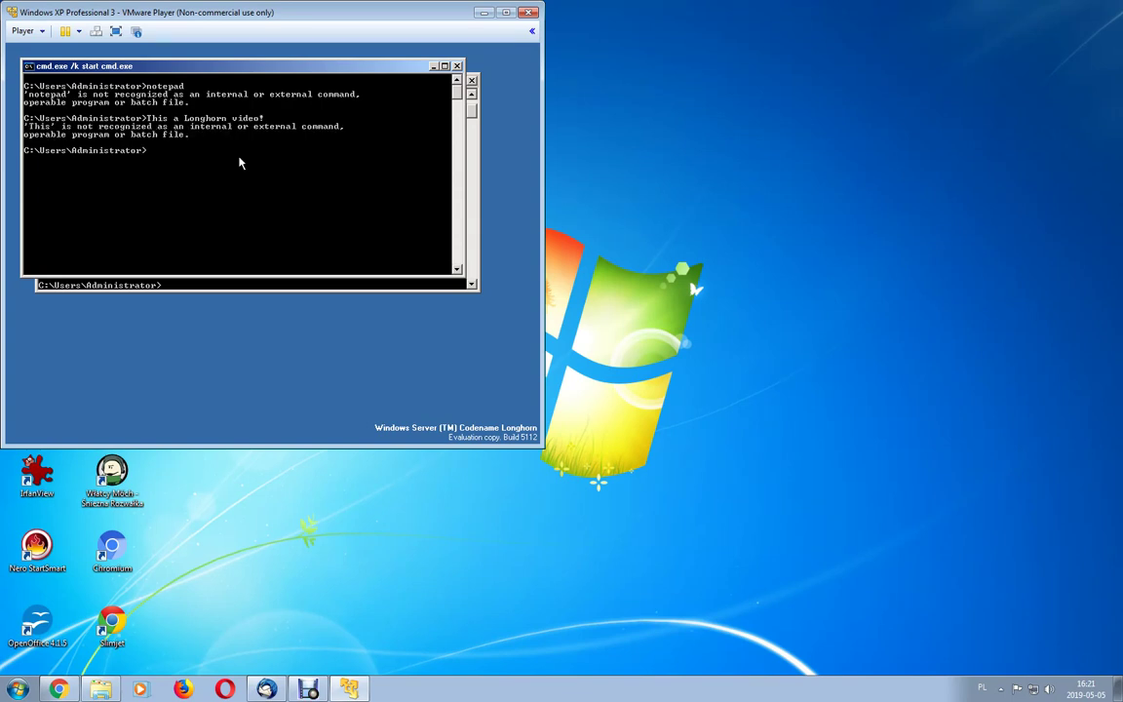
In Virtual Machine Settings, load the fx1 ISO from Moje dokumenty into the CD/DVD (IDE) drive
{"action": "left_click", "coordinate": [23, 30]}
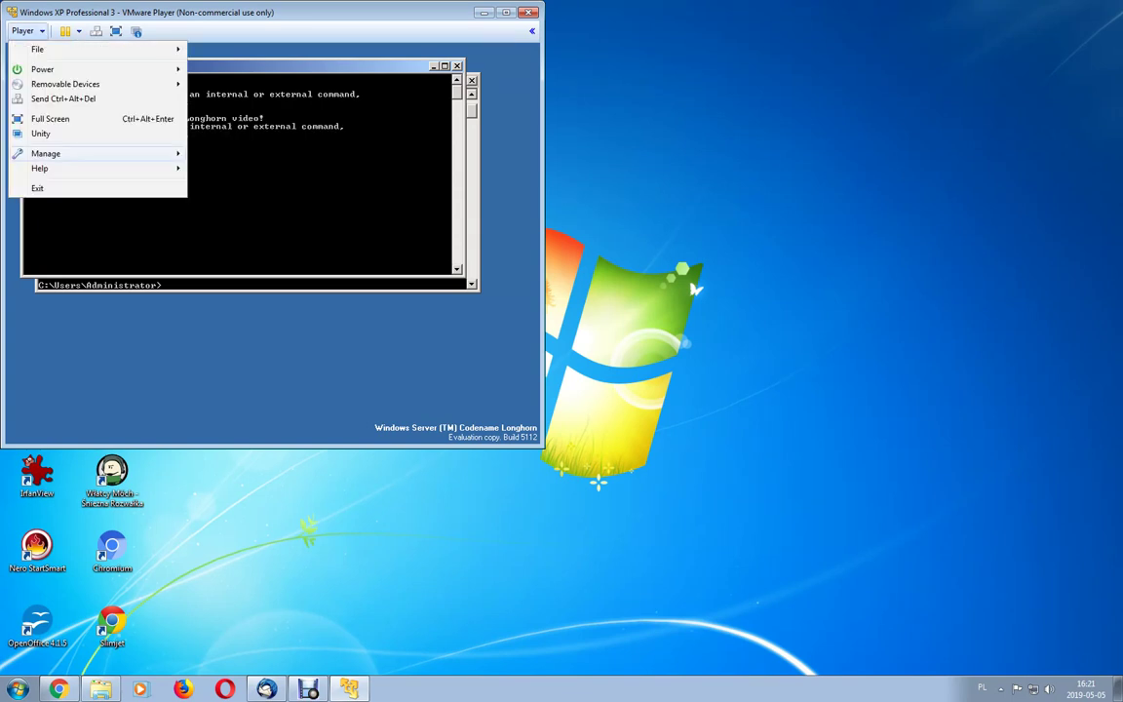
{"action": "mouse_move", "coordinate": [46, 153]}
{"action": "left_click", "coordinate": [252, 188]}
{"action": "left_click", "coordinate": [101, 131]}
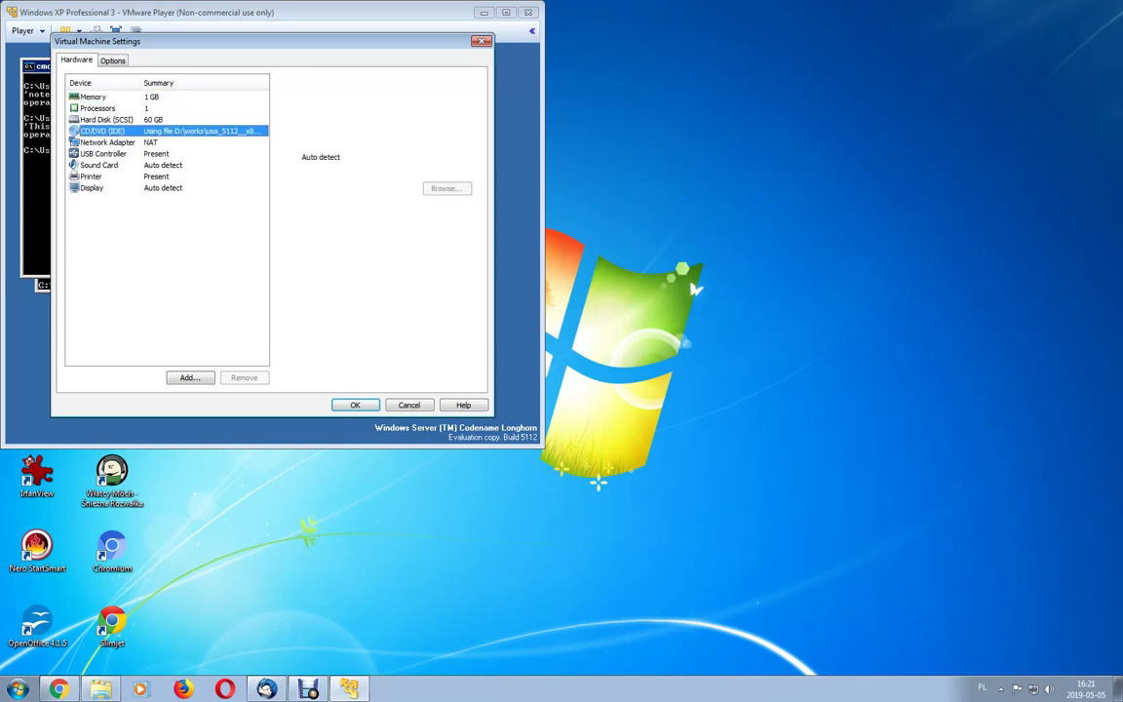
{"action": "key", "text": "alt+b"}
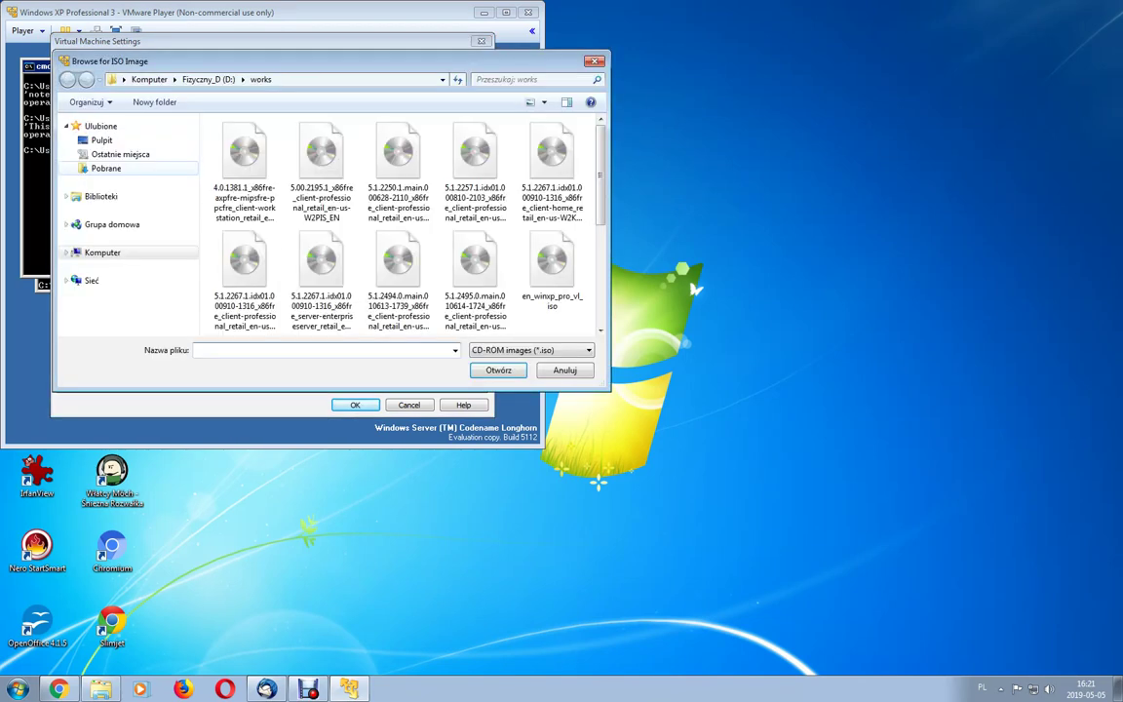
{"action": "key", "text": "Down"}
{"action": "key", "text": "Down"}
{"action": "key", "text": "Down"}
{"action": "key", "text": "Down"}
{"action": "key", "text": "Down"}
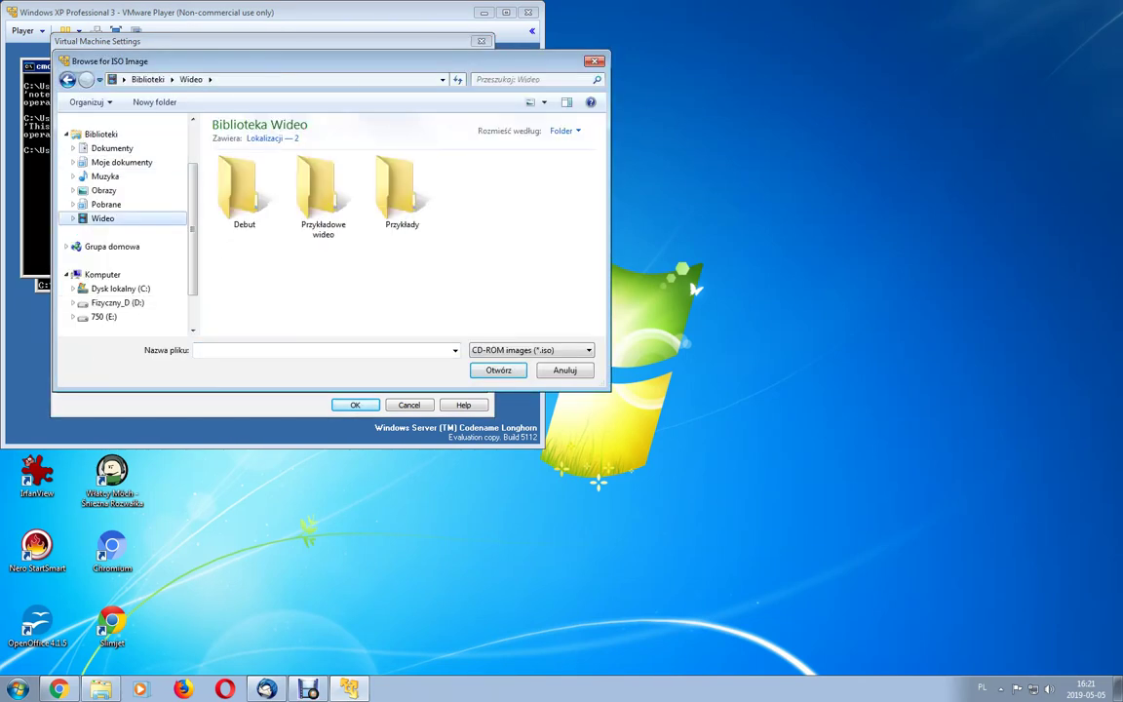
{"action": "key", "text": "Up"}
{"action": "key", "text": "Up"}
{"action": "key", "text": "Up"}
{"action": "key", "text": "Up"}
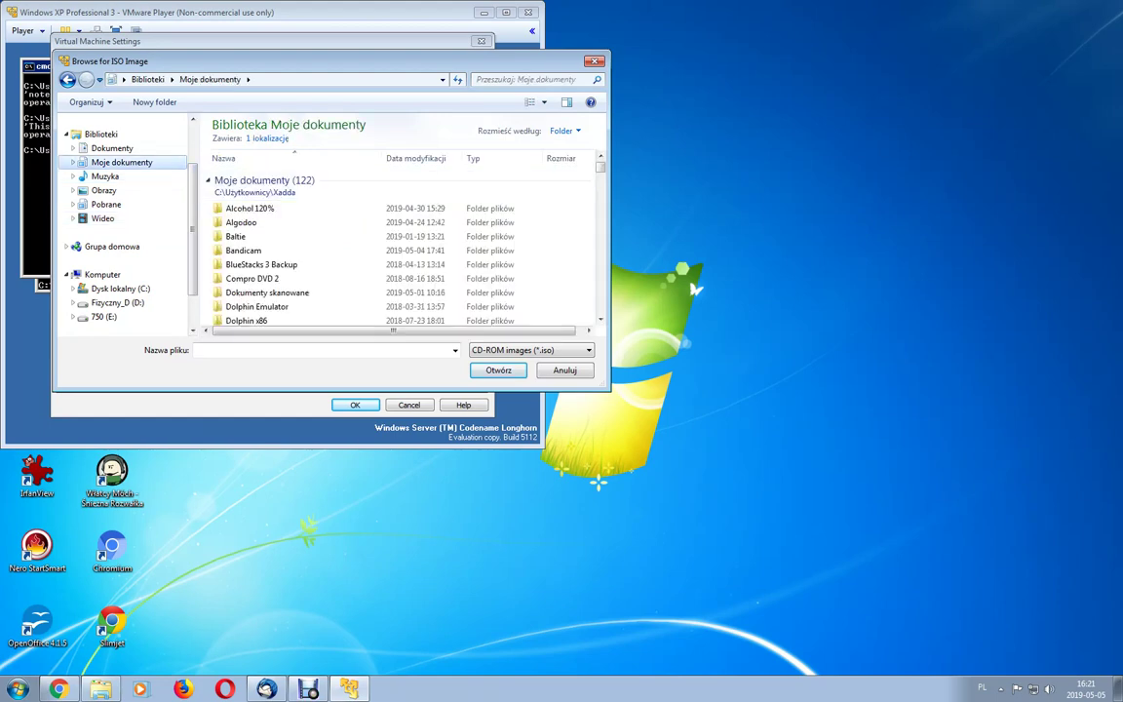
{"action": "scroll", "coordinate": [400, 249], "scroll_direction": "down", "scroll_amount": 15}
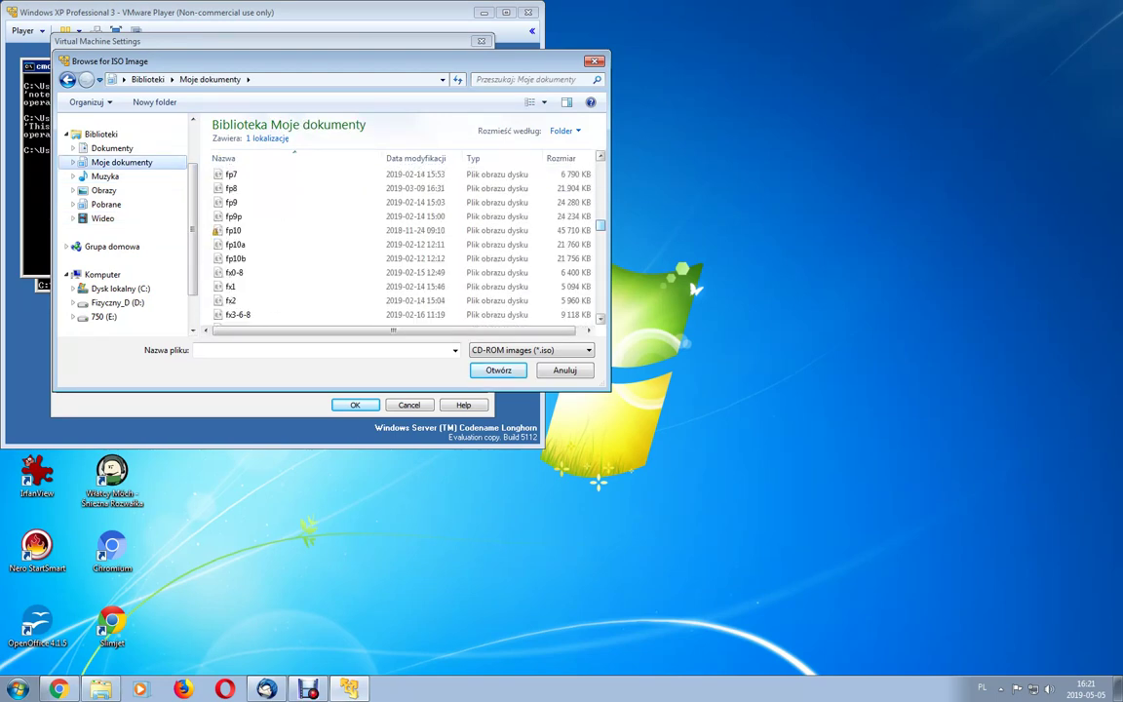
{"action": "scroll", "coordinate": [399, 249], "scroll_direction": "down", "scroll_amount": 3}
{"action": "double_click", "coordinate": [234, 245]}
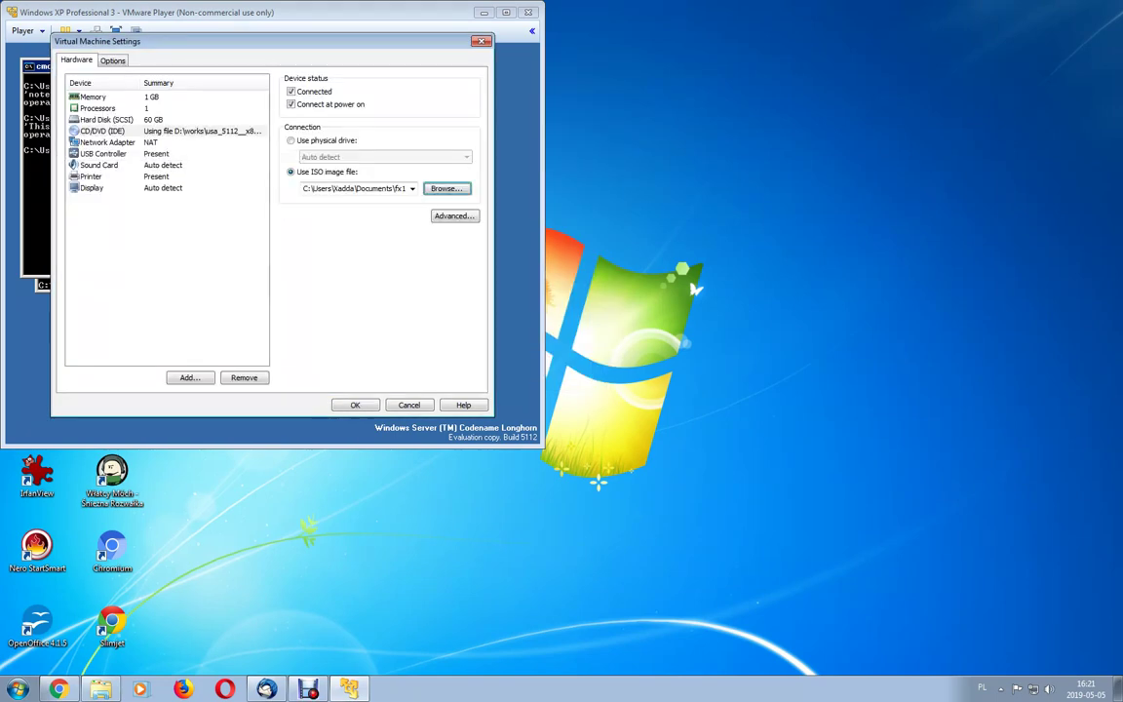
{"action": "left_click", "coordinate": [355, 405]}
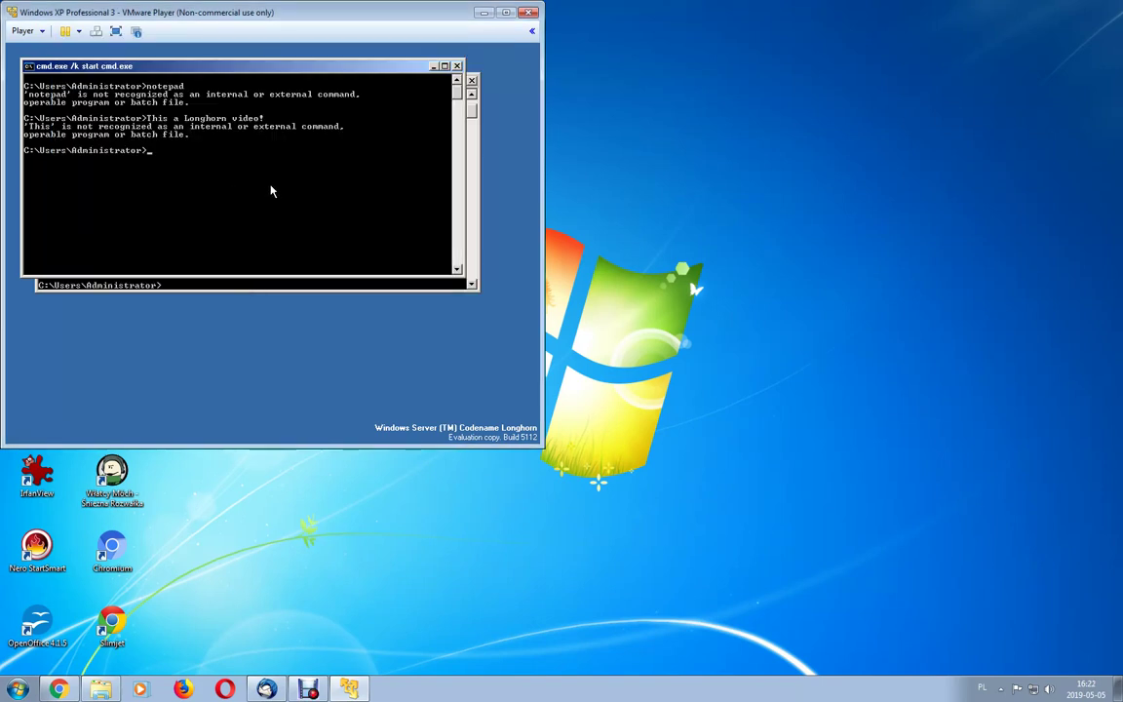
Switch the console to drive D: and try running setup and setup.exe
{"action": "type", "text": "D:"}
{"action": "key", "text": "Return"}
{"action": "type", "text": "setup"}
{"action": "key", "text": "Return"}
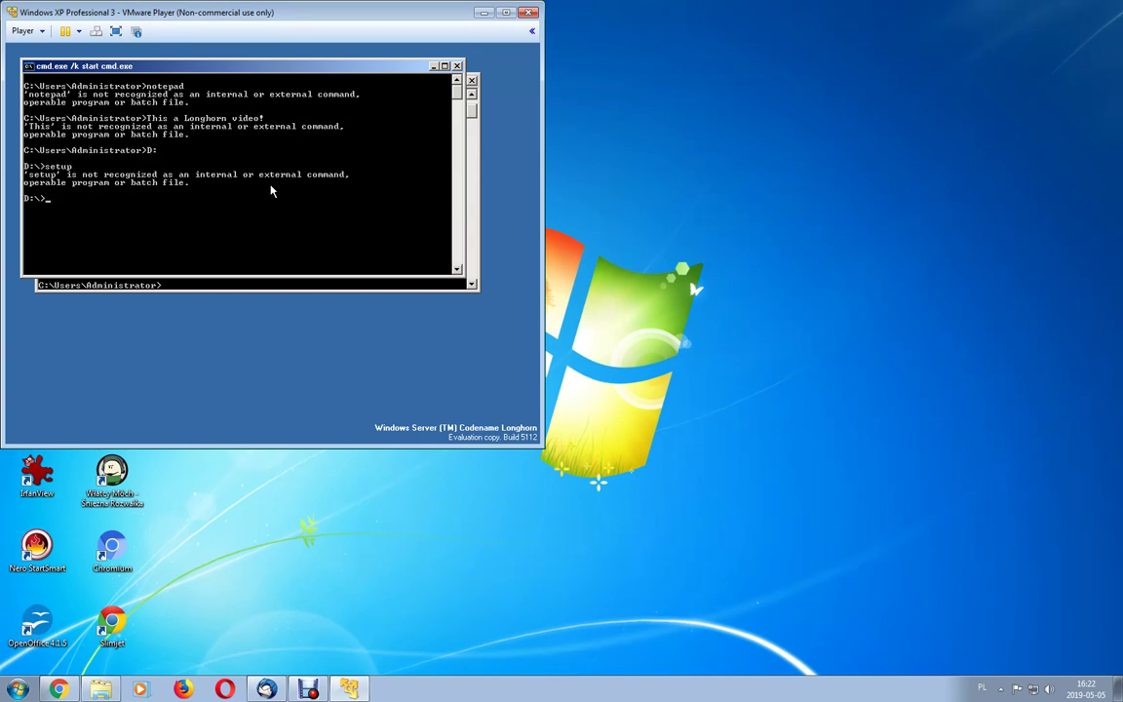
{"action": "type", "text": "setup.exe"}
{"action": "key", "text": "Return"}
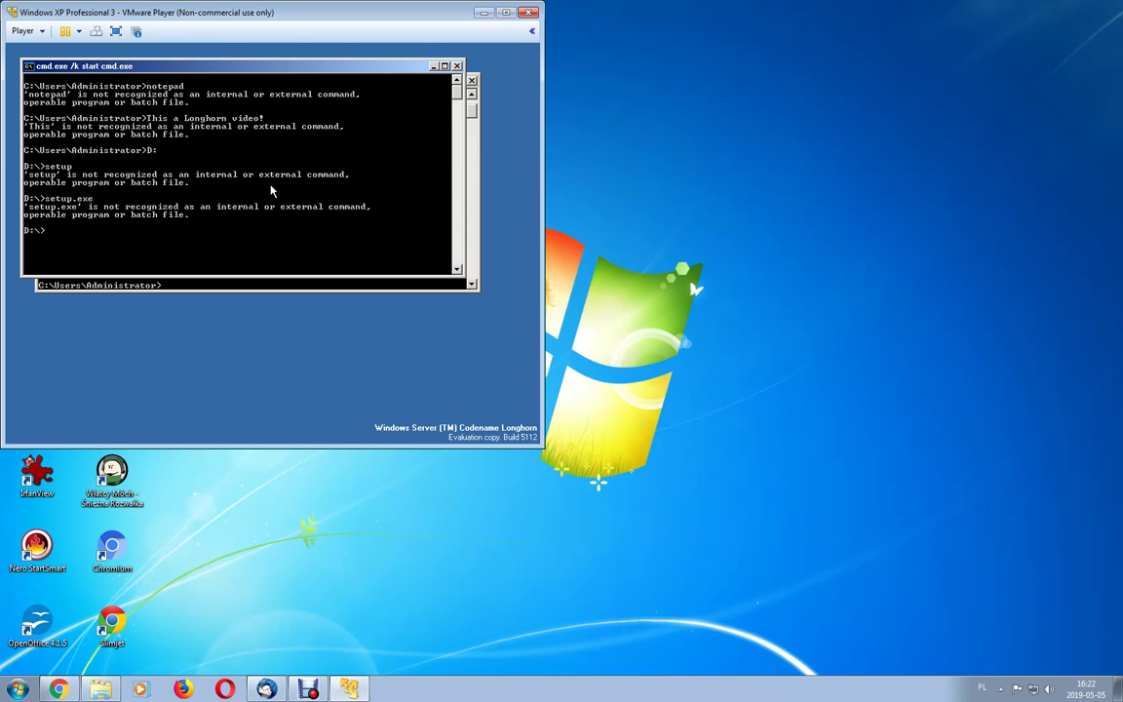
{"action": "key", "text": "BackSpace"}
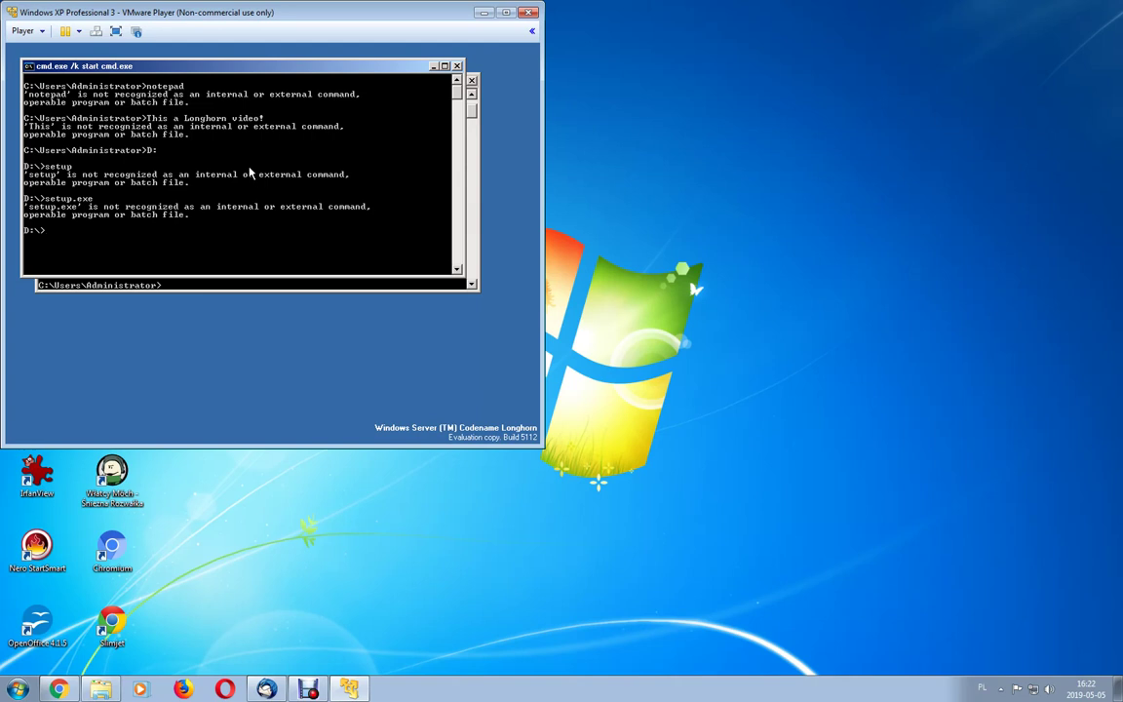
Try 'Firefox Setup 12.0', 'Firefox Setup 12.0.exe' and 'Mozilla Firefox Setup 12.0' as commands
{"action": "type", "text": "Firefox Setup 12.0"}
{"action": "key", "text": "Return"}
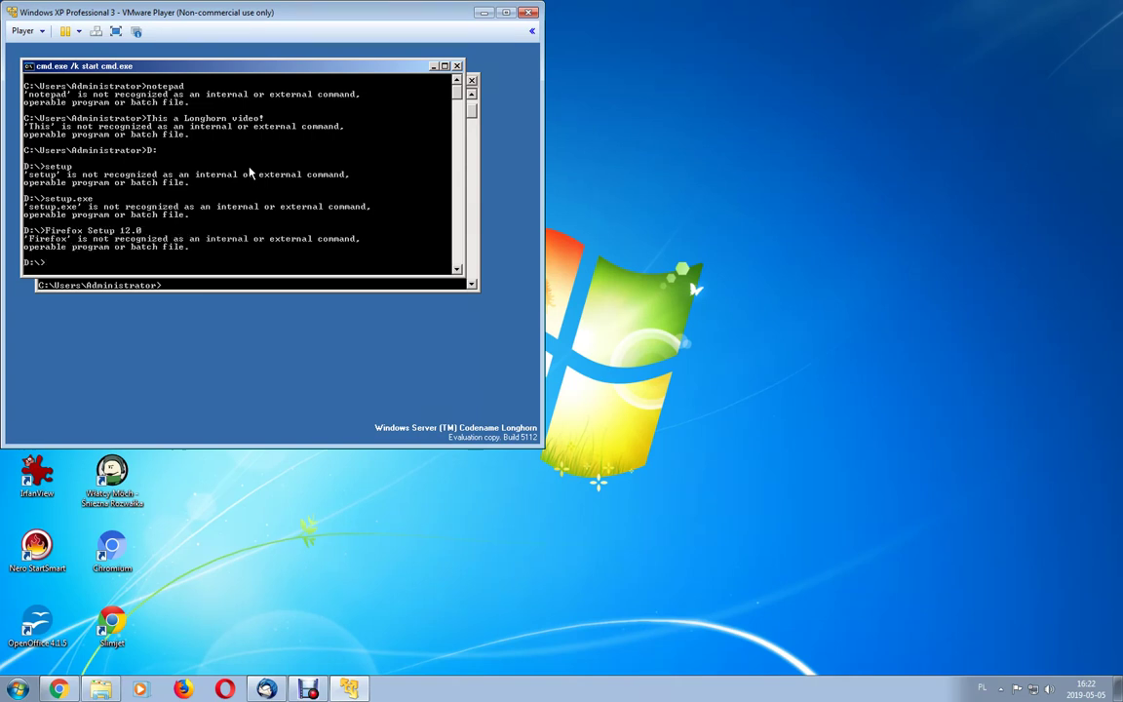
{"action": "type", "text": "Firefox Setup 12.0.exe"}
{"action": "key", "text": "Return"}
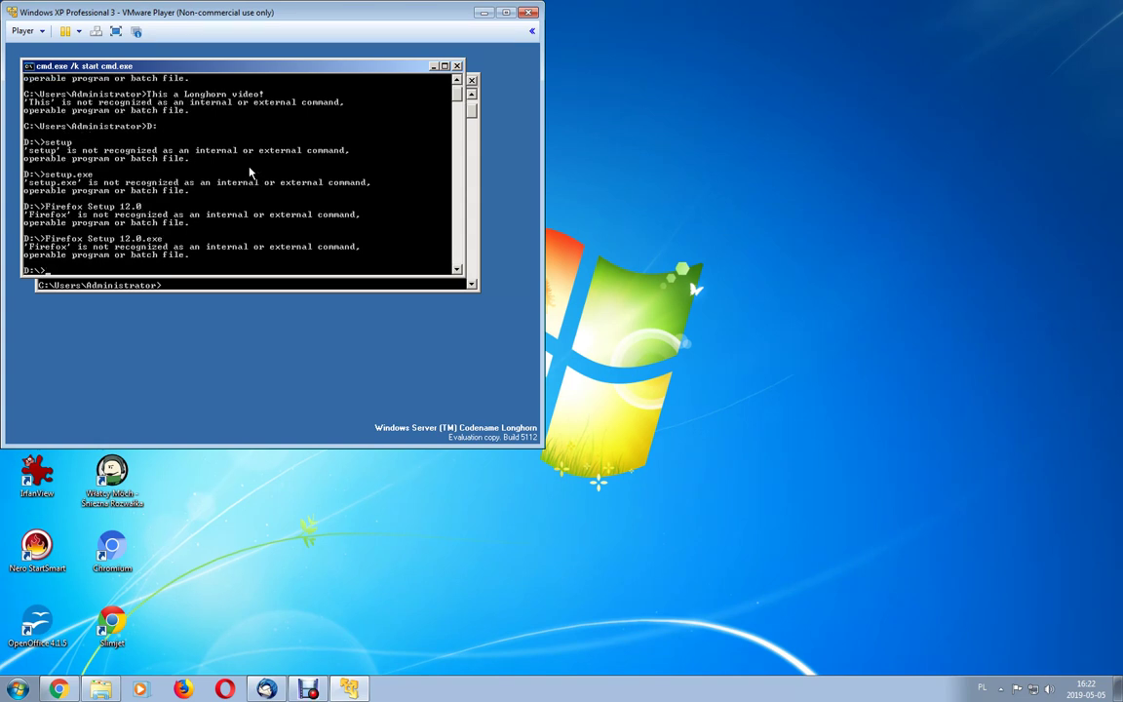
{"action": "type", "text": "Firef"}
{"action": "key", "text": "BackSpace"}
{"action": "key", "text": "BackSpace"}
{"action": "key", "text": "BackSpace"}
{"action": "key", "text": "BackSpace"}
{"action": "type", "text": "Mozilla Firefox Setup 12.0"}
{"action": "key", "text": "Return"}
{"action": "type", "text": "Mo"}
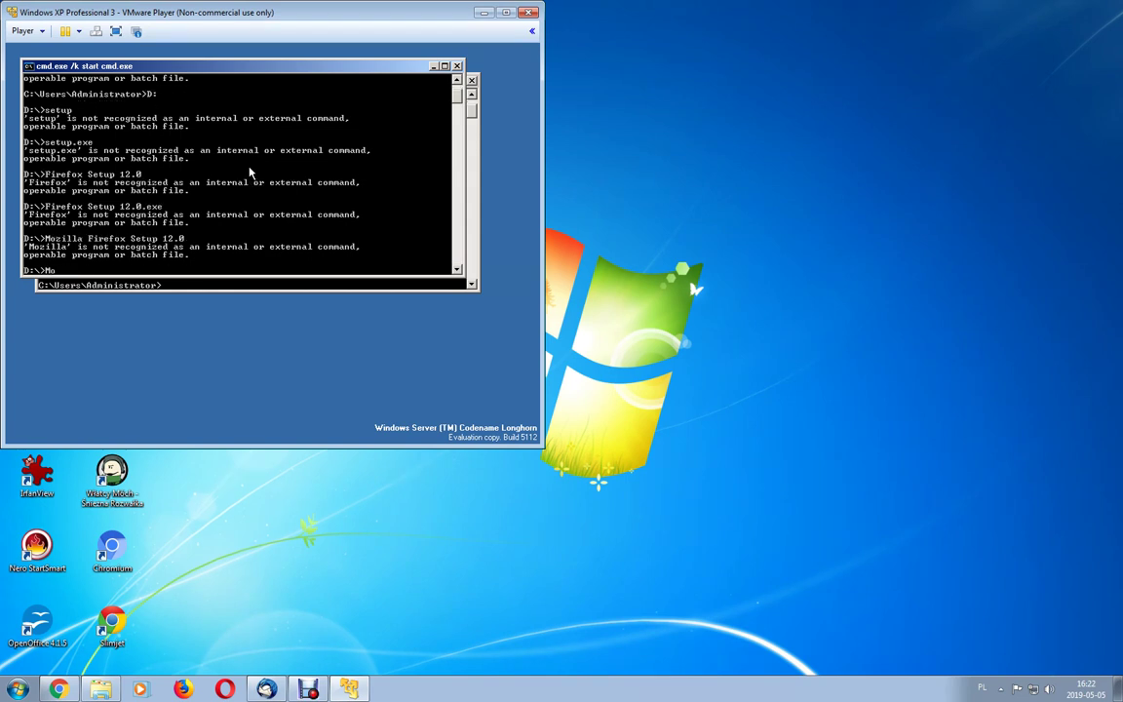
{"action": "type", "text": "zilla Firefox Setup 12.0"}
{"action": "key", "text": "Return"}
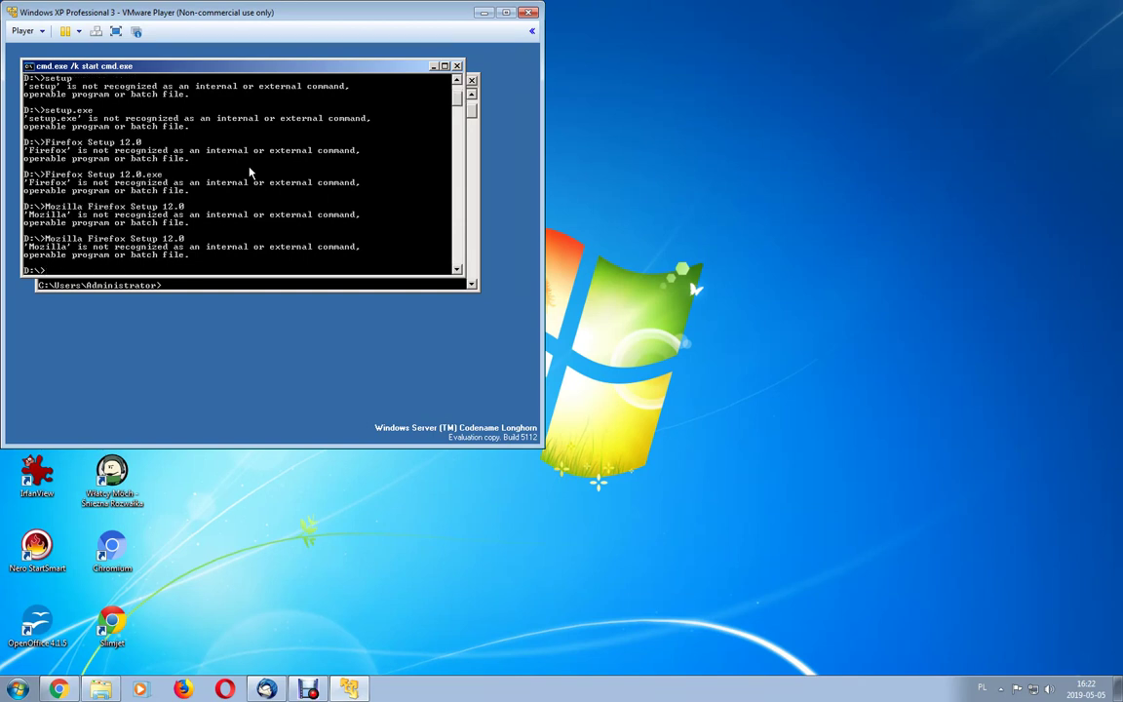
Run open and exit, then switch the console back to drive C:
{"action": "type", "text": "open"}
{"action": "key", "text": "Return"}
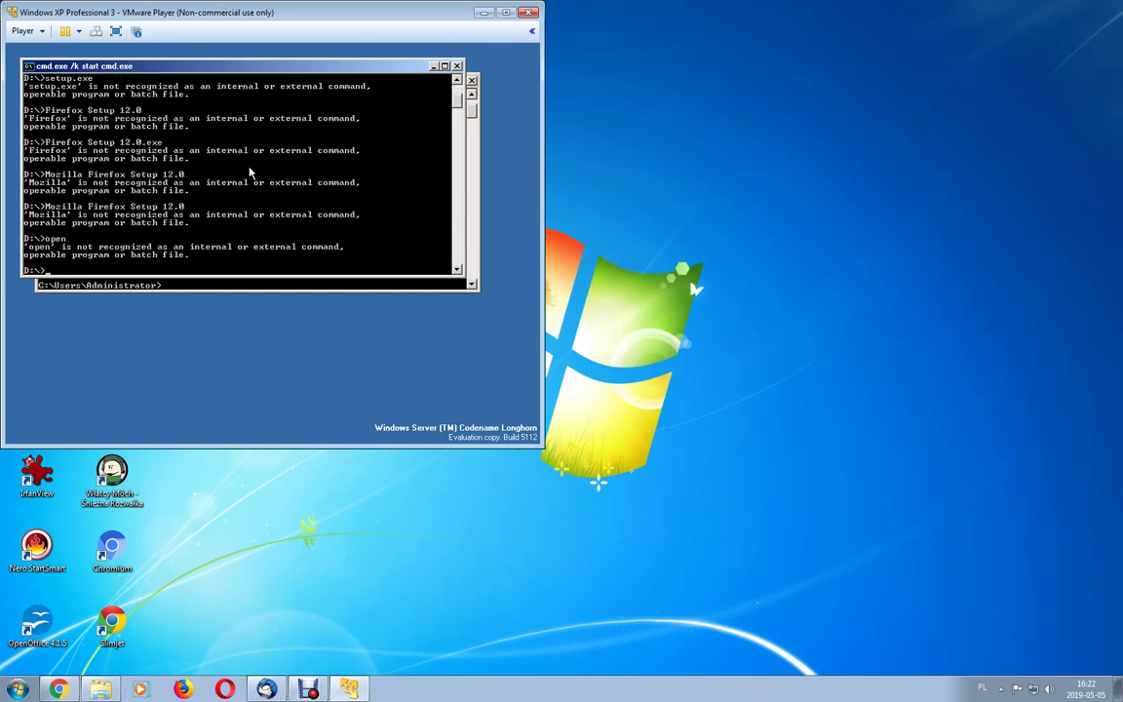
{"action": "type", "text": "exit"}
{"action": "key", "text": "Return"}
{"action": "type", "text": "C:"}
{"action": "key", "text": "Return"}
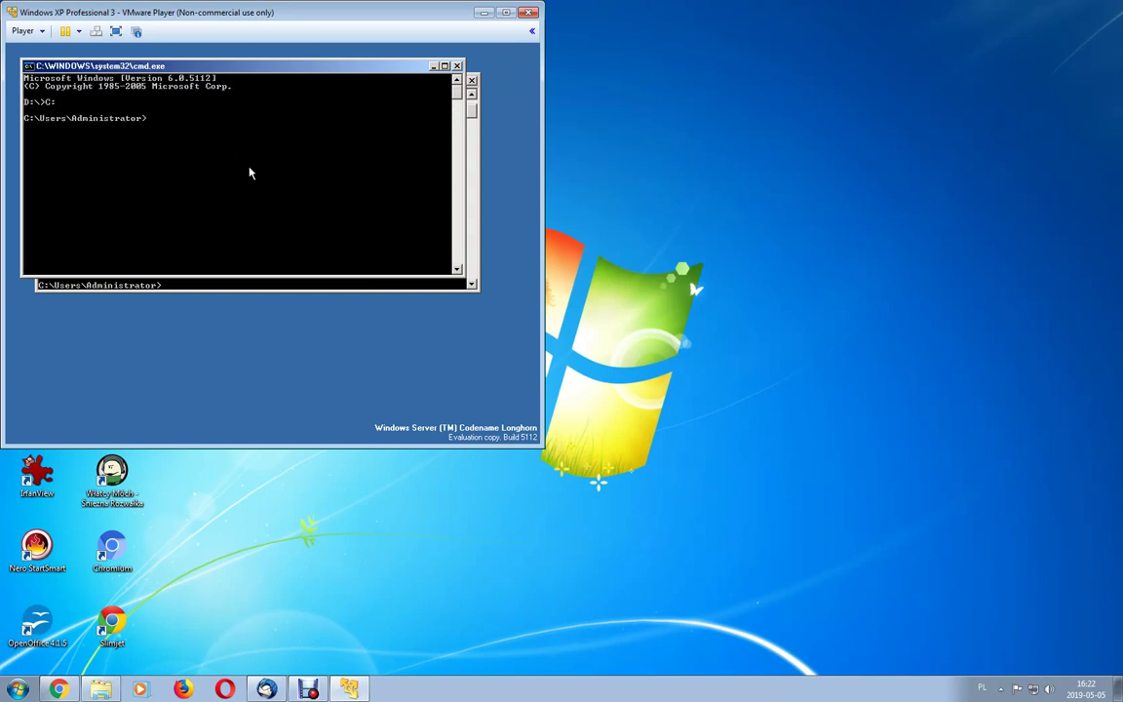
Close the two extra console windows and move the remaining one down and right
{"action": "left_click", "coordinate": [456, 66]}
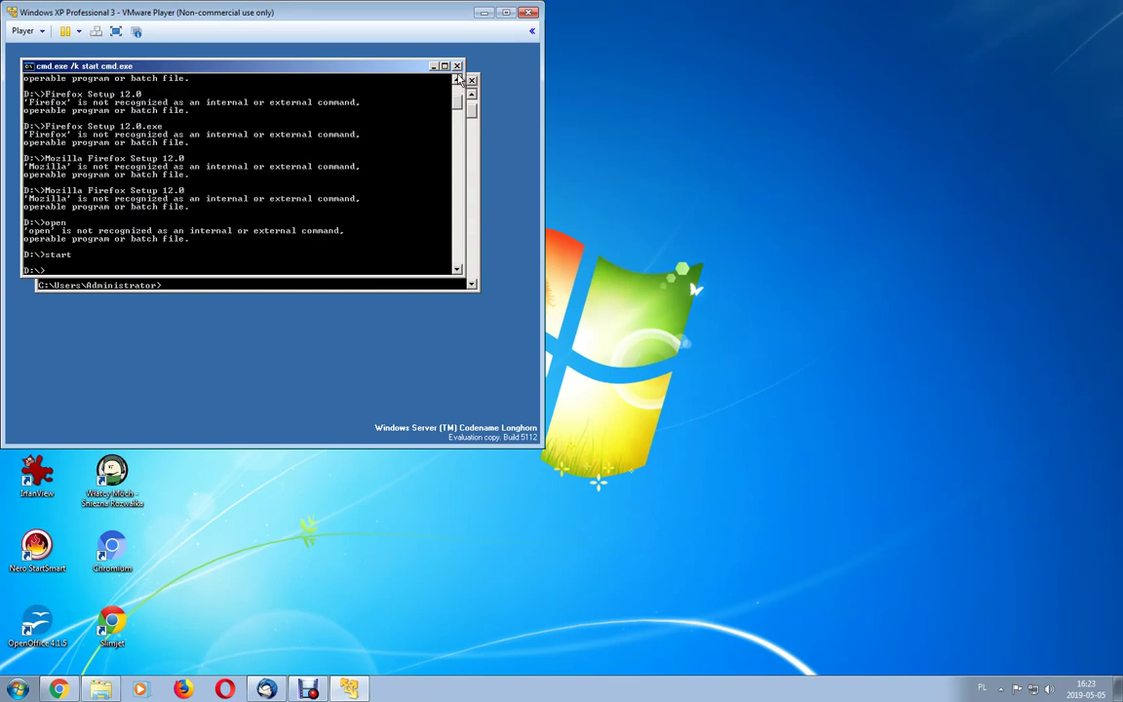
{"action": "left_click", "coordinate": [456, 66]}
{"action": "left_click_drag", "start_coordinate": [273, 86], "coordinate": [302, 119]}
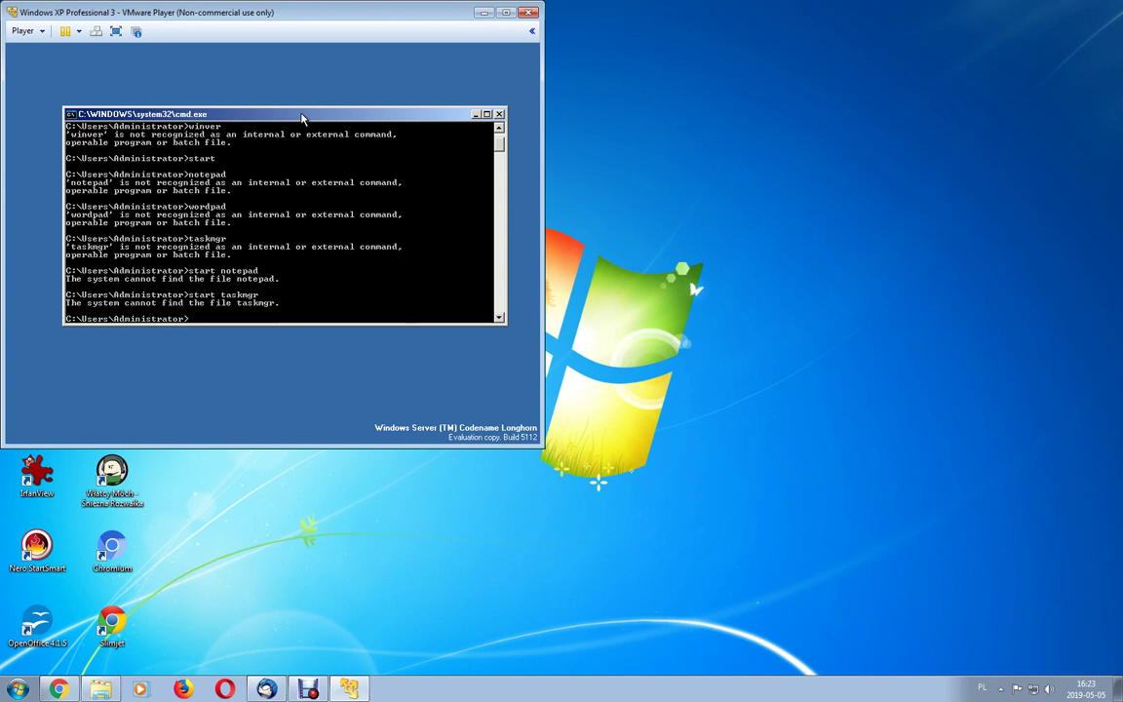
{"action": "type", "text": "Pls"}
{"action": "key", "text": "BackSpace"}
{"action": "key", "text": "BackSpace"}
{"action": "key", "text": "BackSpace"}
{"action": "type", "text": "This a Longhorn video!!!"}
{"action": "key", "text": "BackSpace"}
{"action": "key", "text": "BackSpace"}
{"action": "key", "text": "BackSpace"}
{"action": "key", "text": "BackSpace"}
{"action": "key", "text": "BackSpace"}
{"action": "key", "text": "BackSpace"}
{"action": "key", "text": "BackSpace"}
{"action": "key", "text": "BackSpace"}
{"action": "key", "text": "BackSpace"}
{"action": "key", "text": "BackSpace"}
{"action": "key", "text": "BackSpace"}
{"action": "key", "text": "BackSpace"}
{"action": "key", "text": "BackSpace"}
{"action": "key", "text": "BackSpace"}
{"action": "key", "text": "BackSpace"}
{"action": "key", "text": "BackSpace"}
{"action": "key", "text": "BackSpace"}
{"action": "key", "text": "BackSpace"}
{"action": "key", "text": "BackSpace"}
{"action": "key", "text": "BackSpace"}
Run 'Longhorn', 'video is cool' and 'shut down', then close the last console window
{"action": "type", "text": "Longhorn"}
{"action": "key", "text": "Return"}
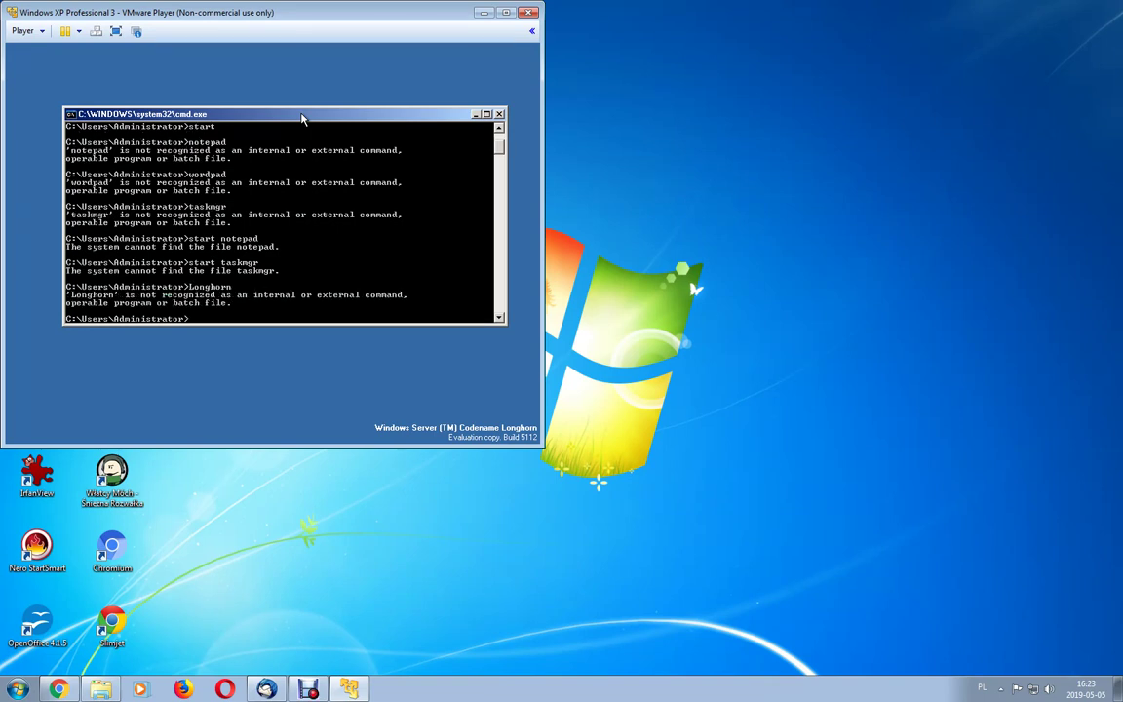
{"action": "type", "text": "video is cool"}
{"action": "key", "text": "Return"}
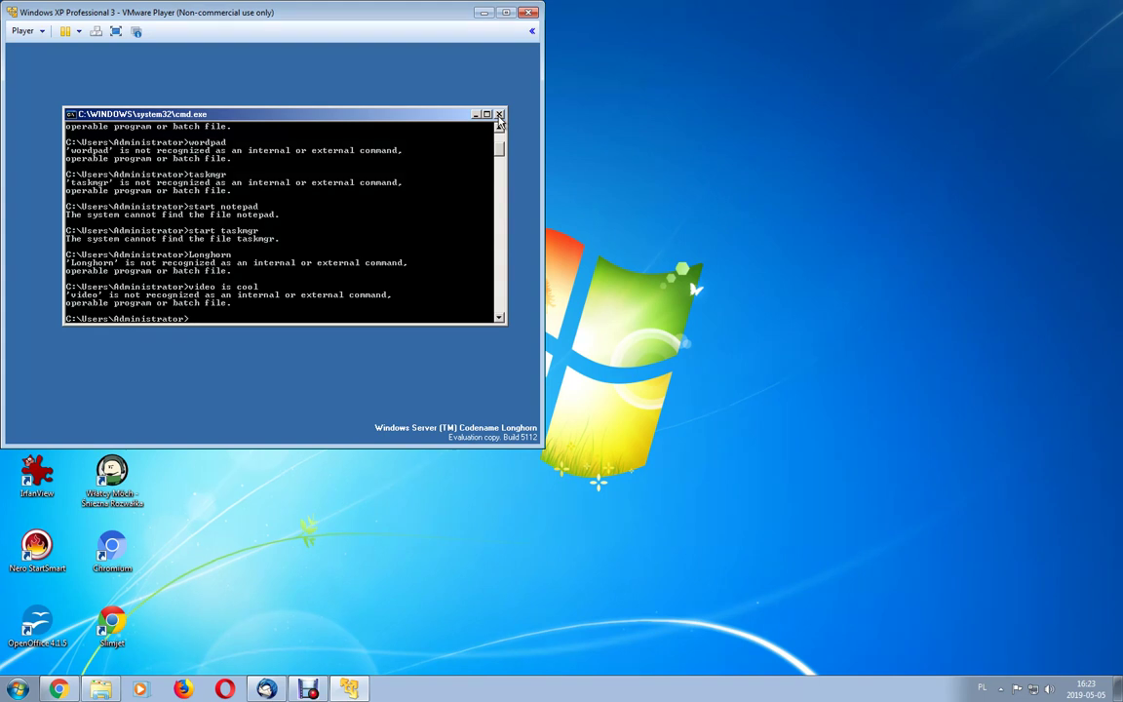
{"action": "type", "text": "shut down"}
{"action": "key", "text": "Return"}
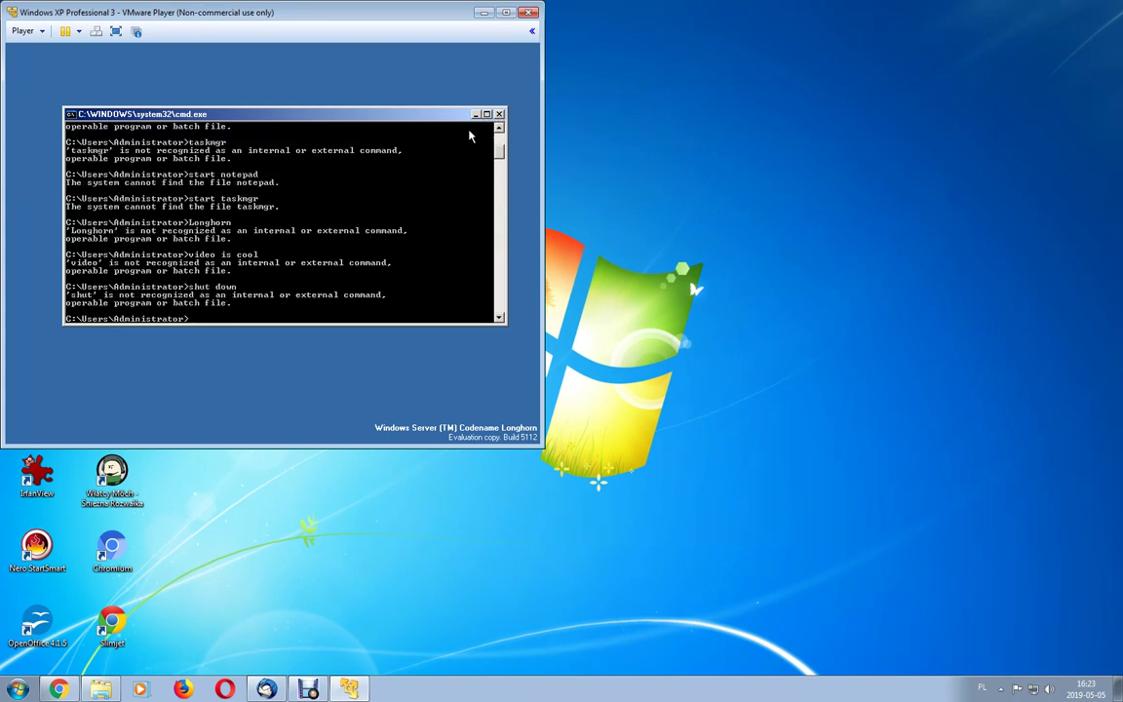
{"action": "left_click", "coordinate": [498, 114]}
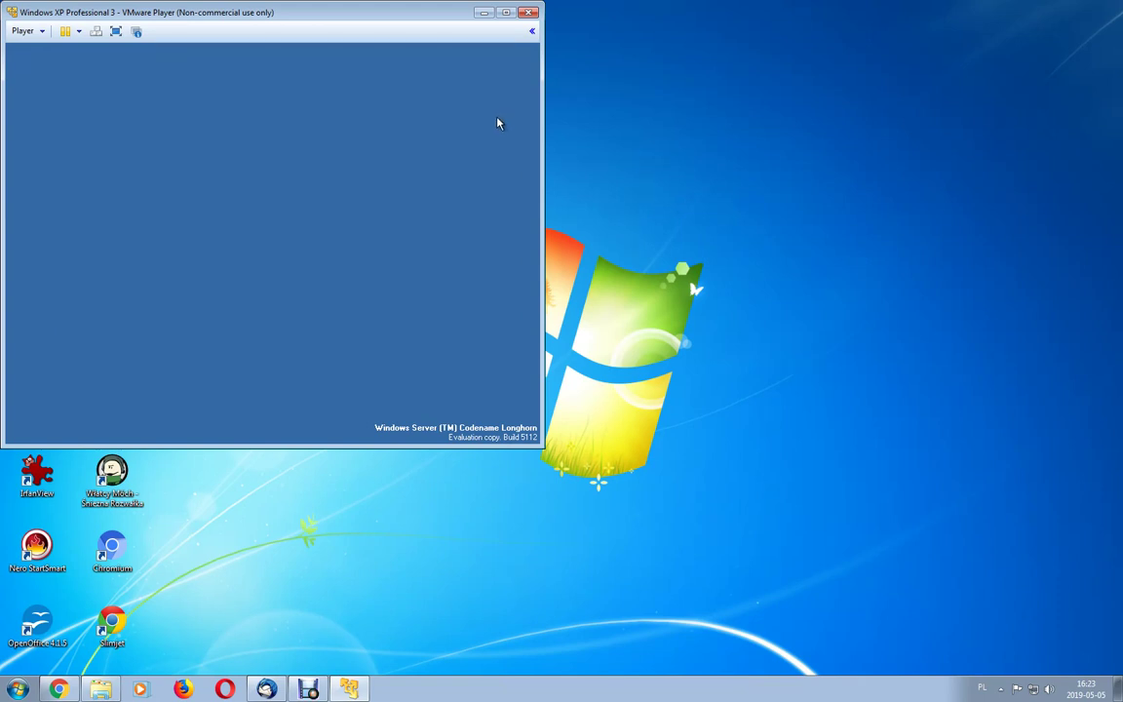